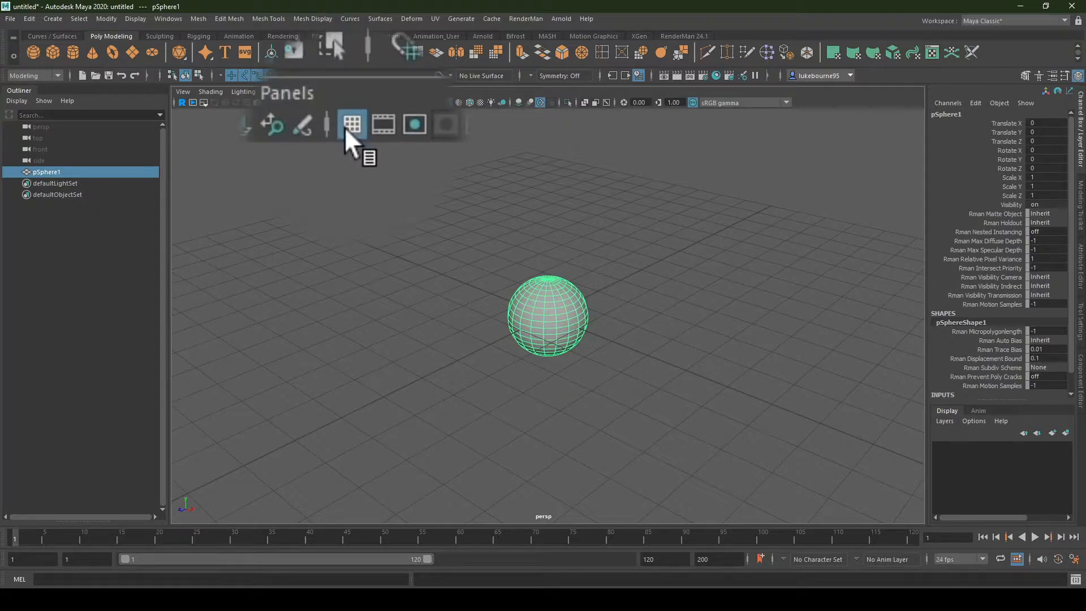
- Hide the viewport grid and select a single face on the front of the sphere
left_click(352, 125)
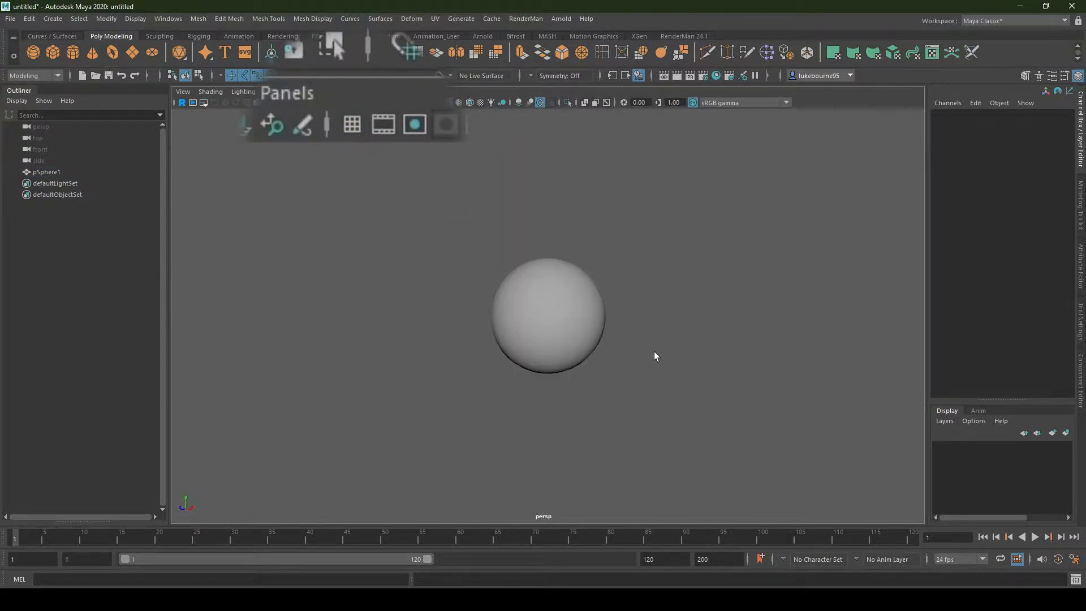
right_click(577, 288)
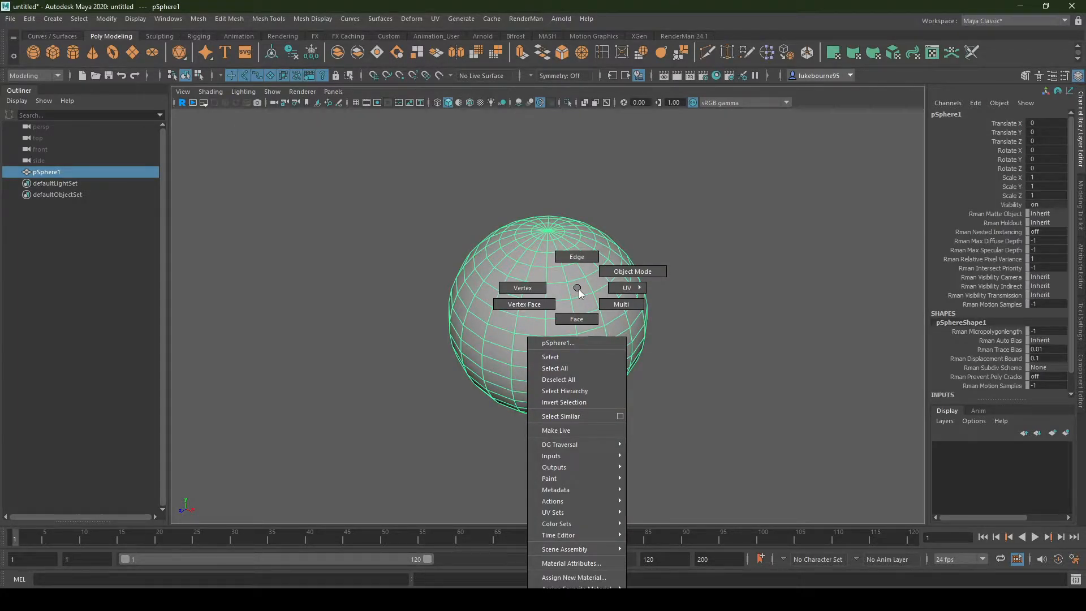
left_click(578, 320)
left_click(562, 316)
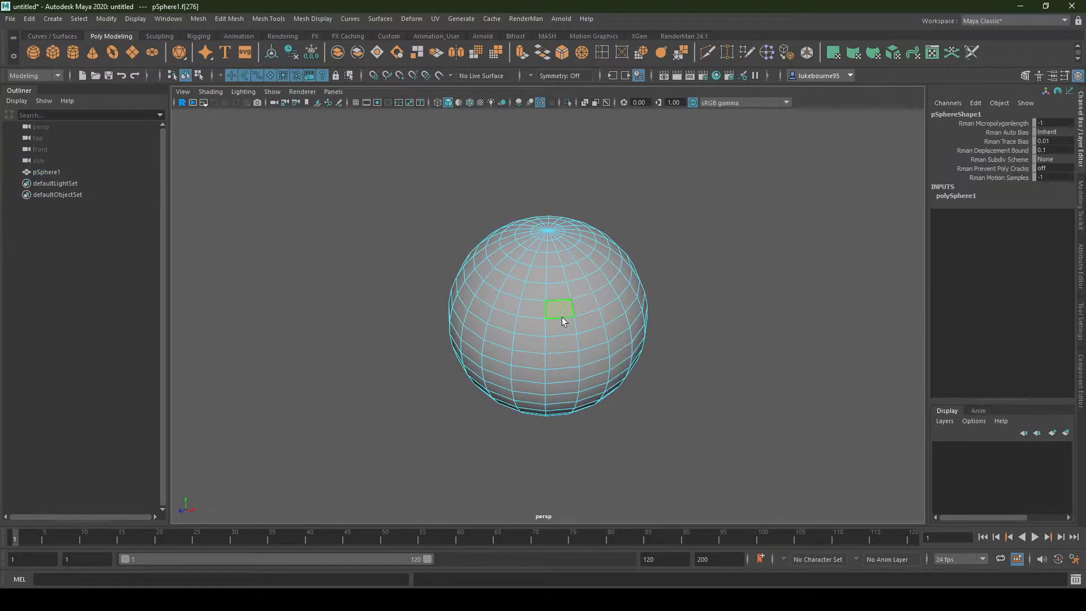
- Try edge and vertex selection by picking one edge and one vertex near the middle of the sphere
right_click(585, 315)
left_click(585, 258)
left_click(576, 298)
right_click(561, 298)
left_click(559, 301)
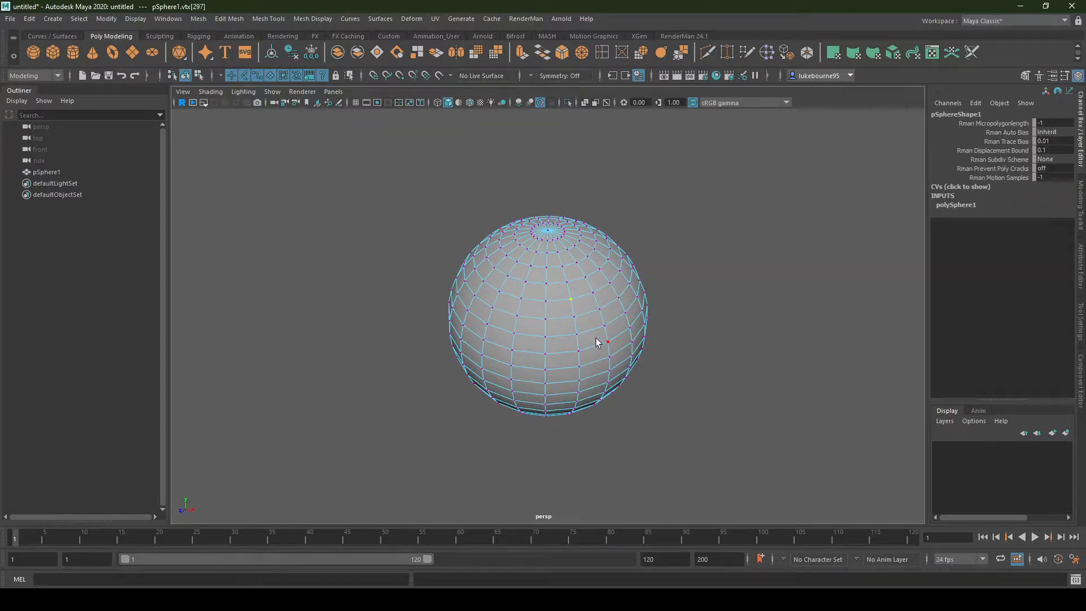
- Return the sphere to face selection and examine its face layout from several angles
left_click_drag(596, 342, 676, 391, "alt")
right_click_drag(581, 289, 590, 321)
scroll(581, 405, "down", 3)
left_click_drag(581, 407, 546, 347, "alt")
scroll(570, 313, "up", 3)
scroll(524, 262, "up", 1)
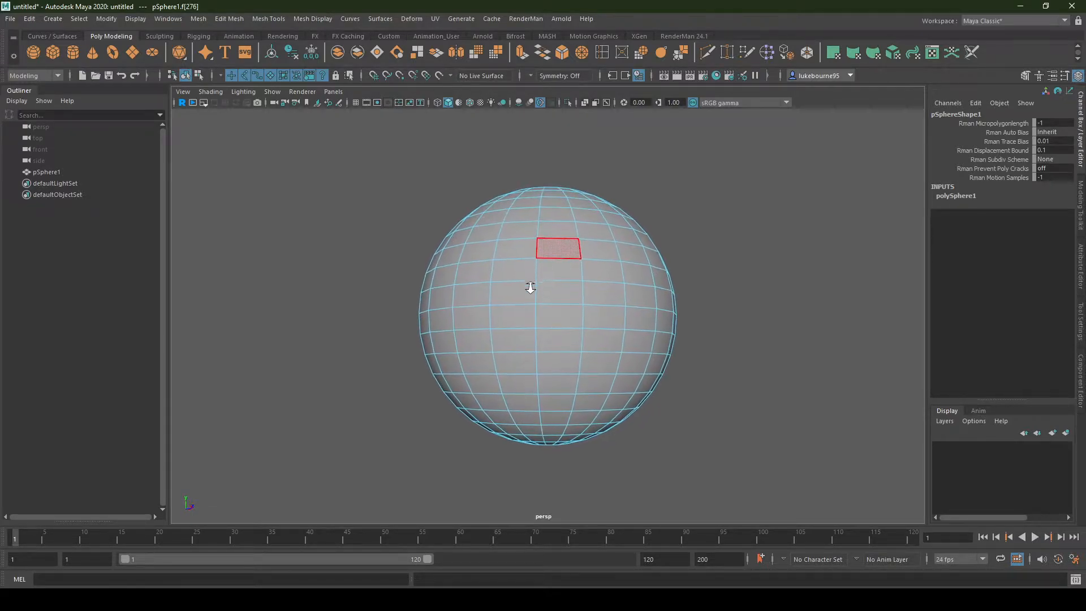
left_click_drag(530, 288, 562, 332, "alt")
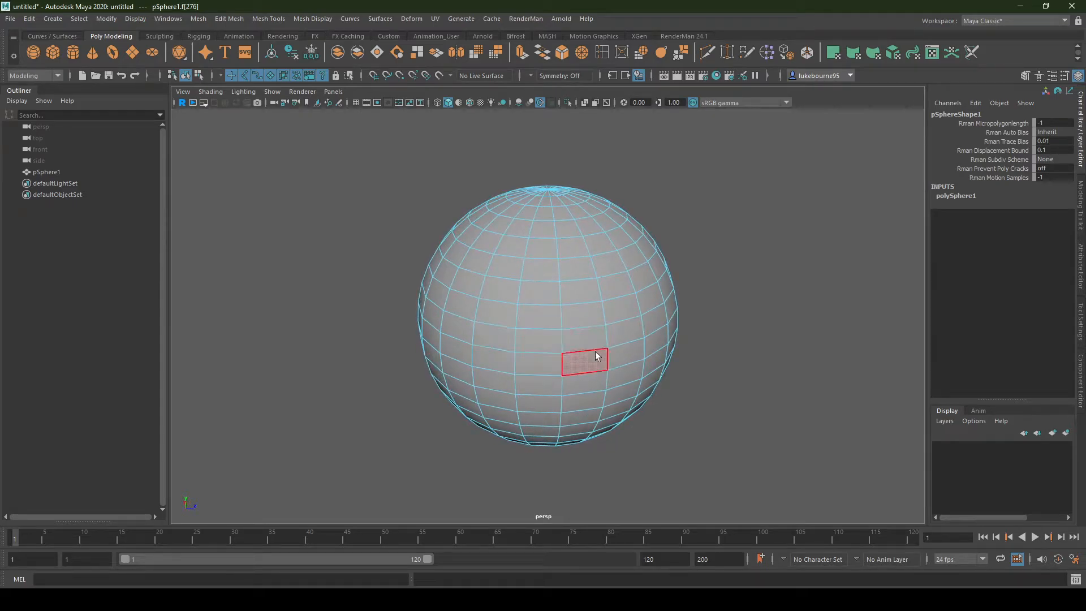
left_click_drag(621, 363, 456, 338, "alt")
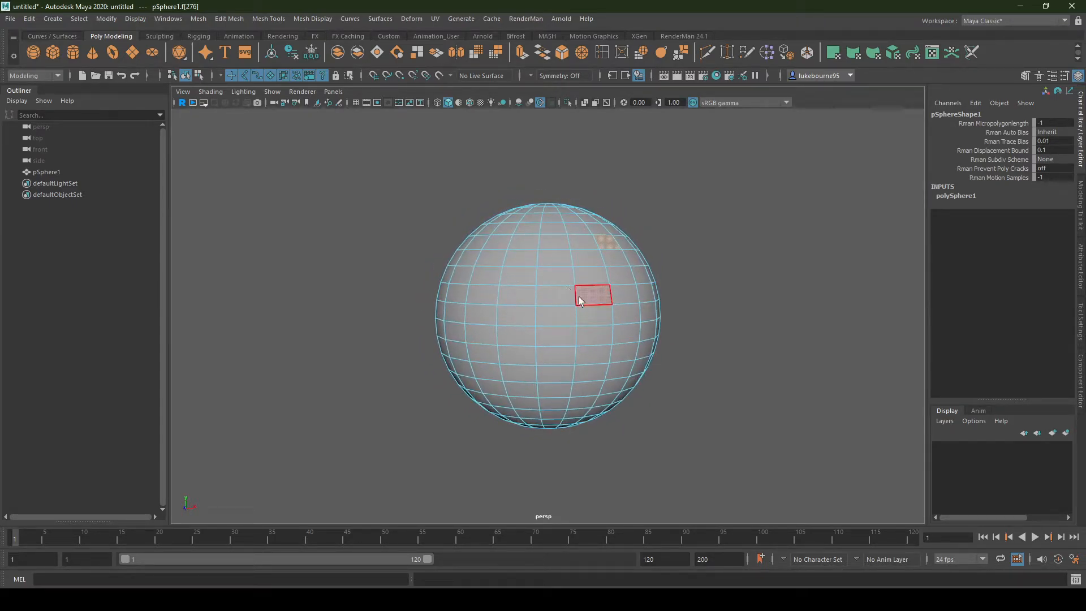
- Select the horizontal edge loop e[200:219] around the sphere in edge mode, and return to object mode
right_click_drag(579, 297, 575, 269)
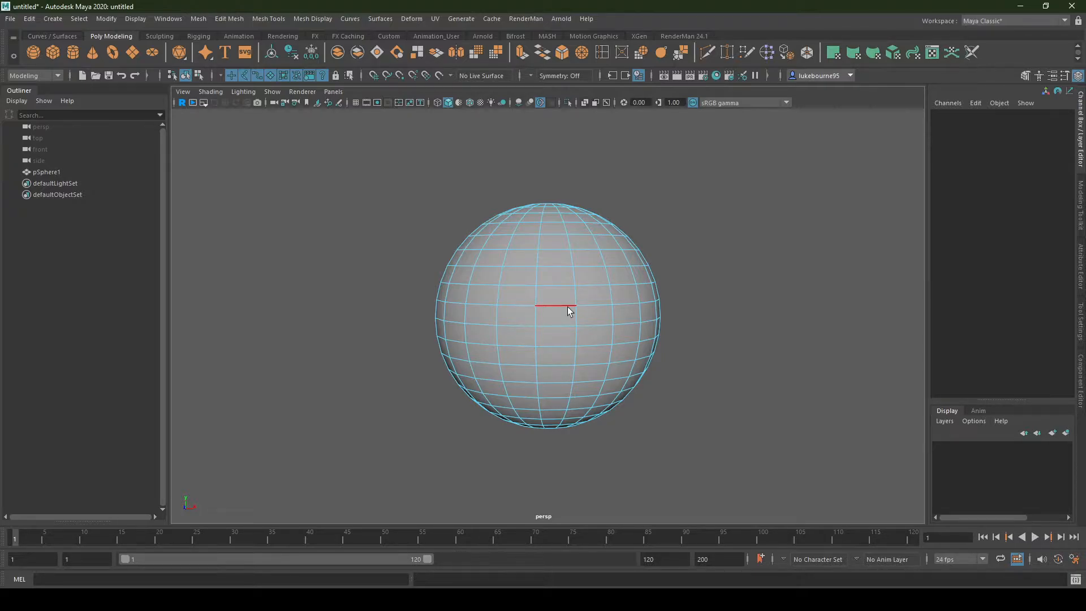
right_click_drag(557, 287, 556, 259)
double_click(561, 306)
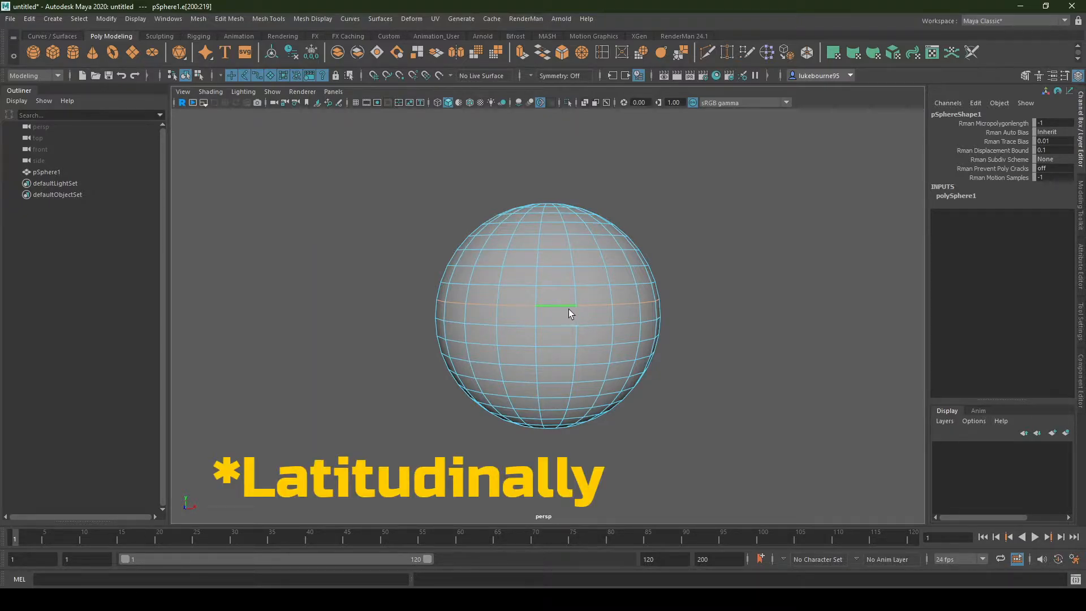
left_click_drag(542, 316, 569, 288, "alt")
right_click_drag(569, 288, 635, 261)
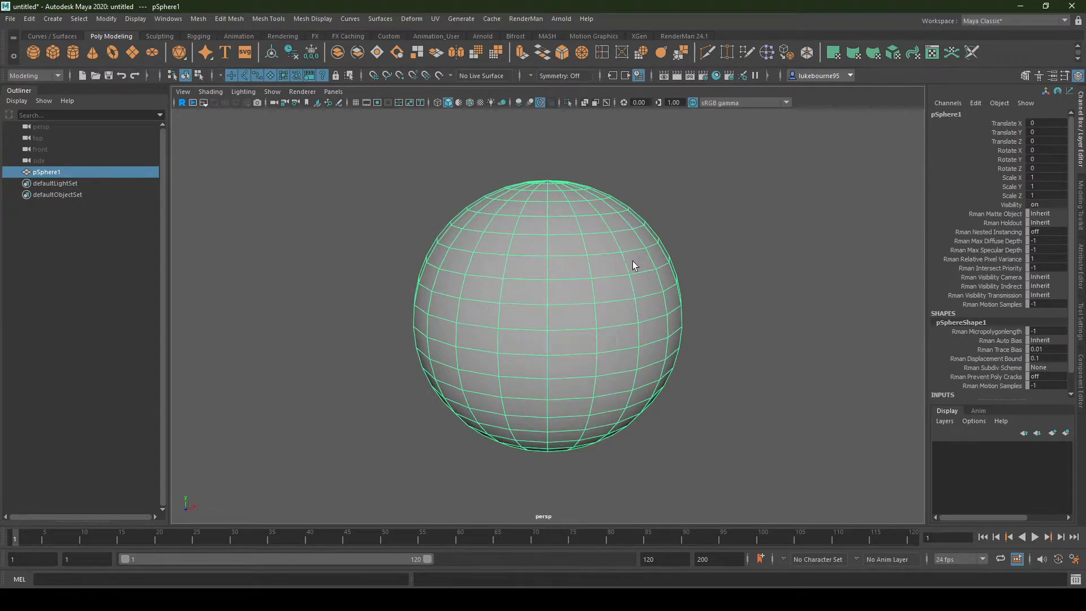
- Switch the sphere to face selection mode and select a single face
scroll(628, 282, "down", 3)
mouse_move(578, 401)
left_mouse_down("alt")
mouse_move(577, 379)
mouse_move(589, 400)
mouse_move(614, 400)
mouse_move(572, 397)
left_mouse_up("alt")
scroll(576, 425, "up", 2)
middle_click_drag(576, 425, 573, 383, "alt")
scroll(572, 382, "up", 5)
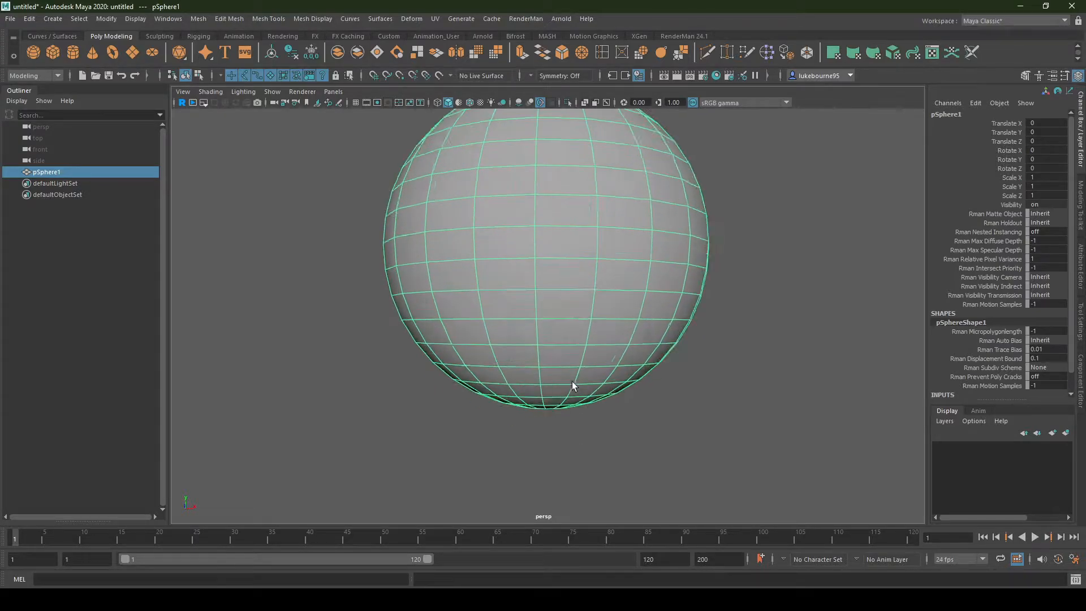
right_click(577, 267)
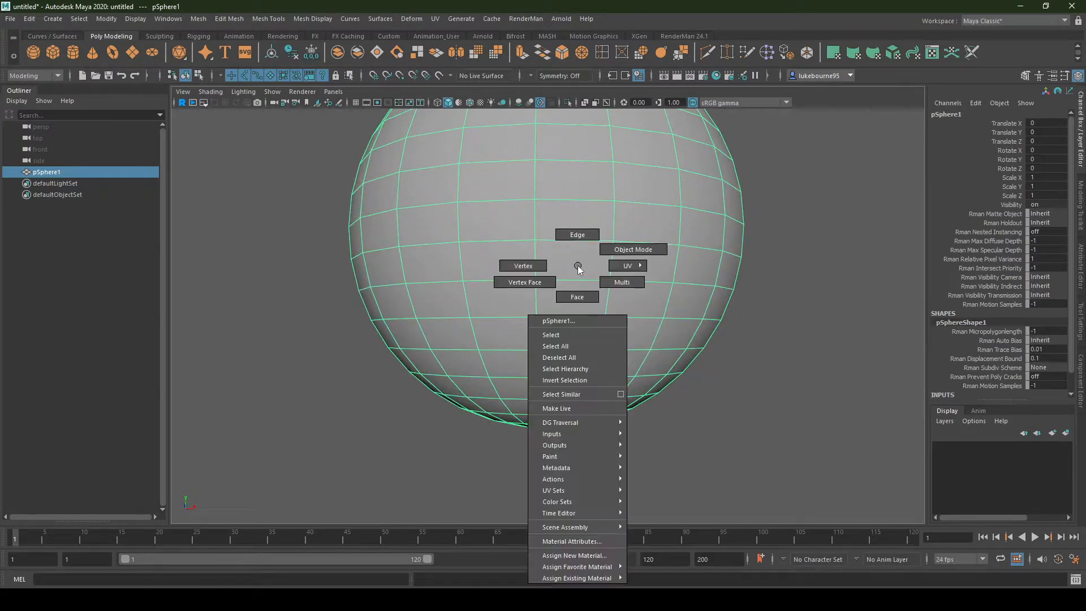
left_click(577, 296)
scroll(566, 339, "down", 3)
left_click(548, 388)
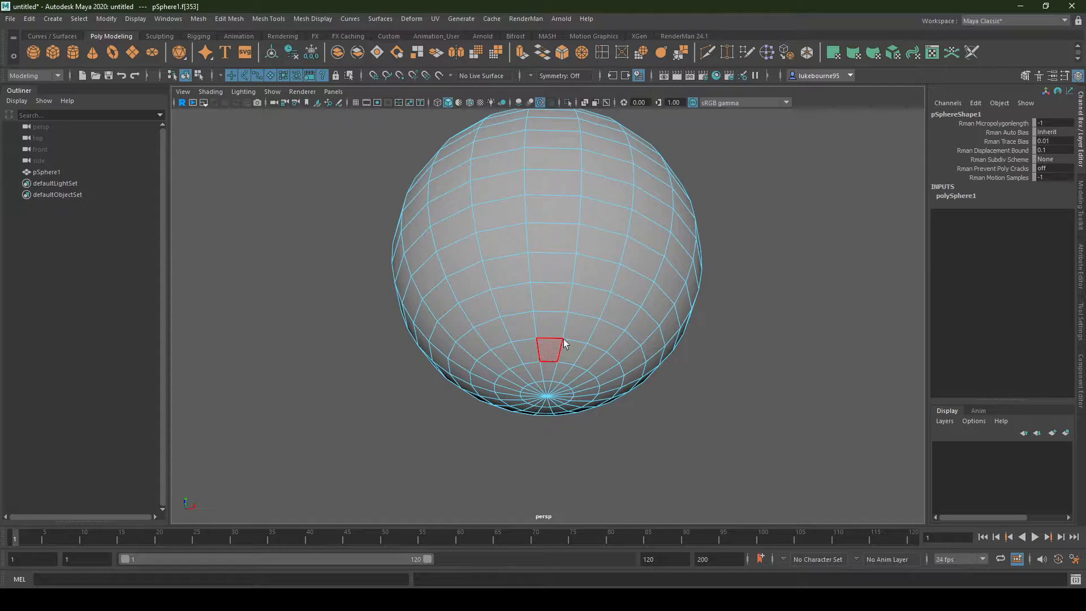
- Select the complete horizontal ring of faces f[40:59] near the sphere's bottom pole
scroll(563, 345, "down", 4)
left_click_drag(565, 346, 560, 367, "alt")
scroll(558, 368, "up", 5)
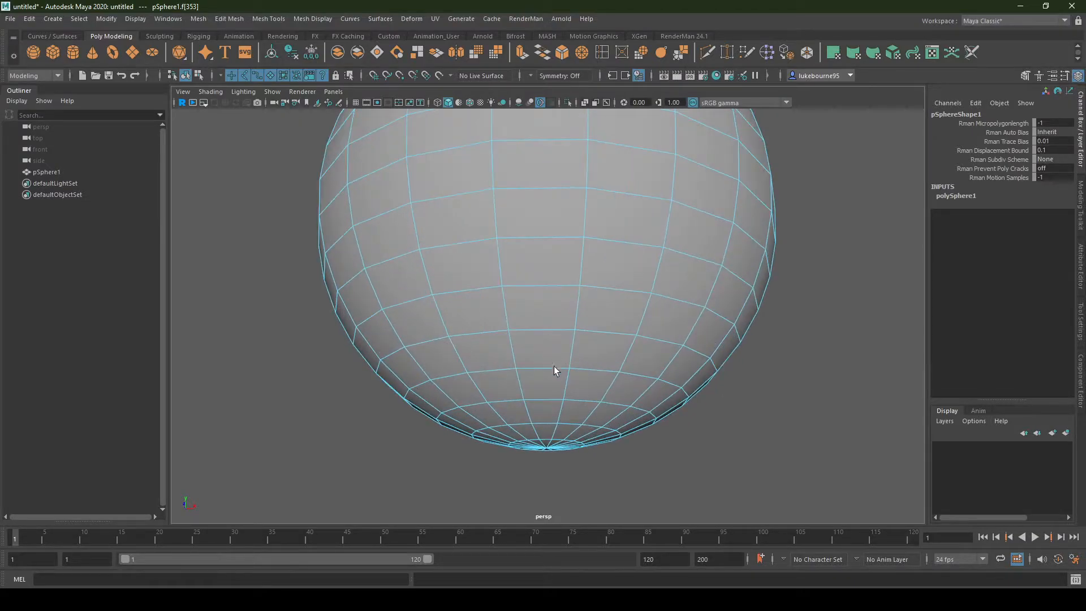
double_click(492, 381)
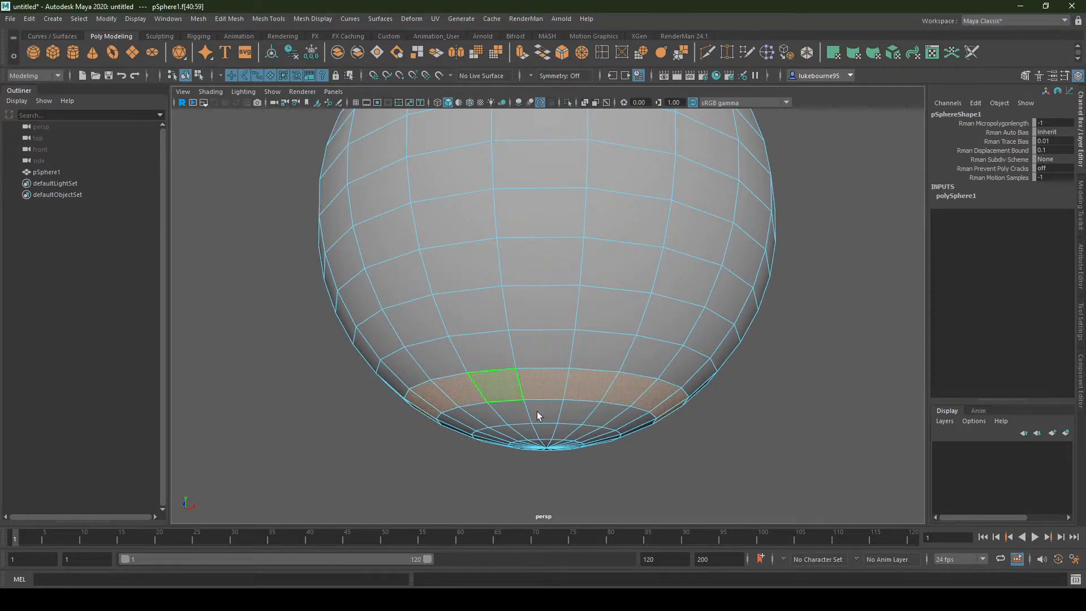
mouse_move(536, 414)
left_mouse_down("alt")
mouse_move(538, 344)
mouse_move(538, 424)
mouse_move(546, 362)
mouse_move(547, 406)
left_mouse_up("alt")
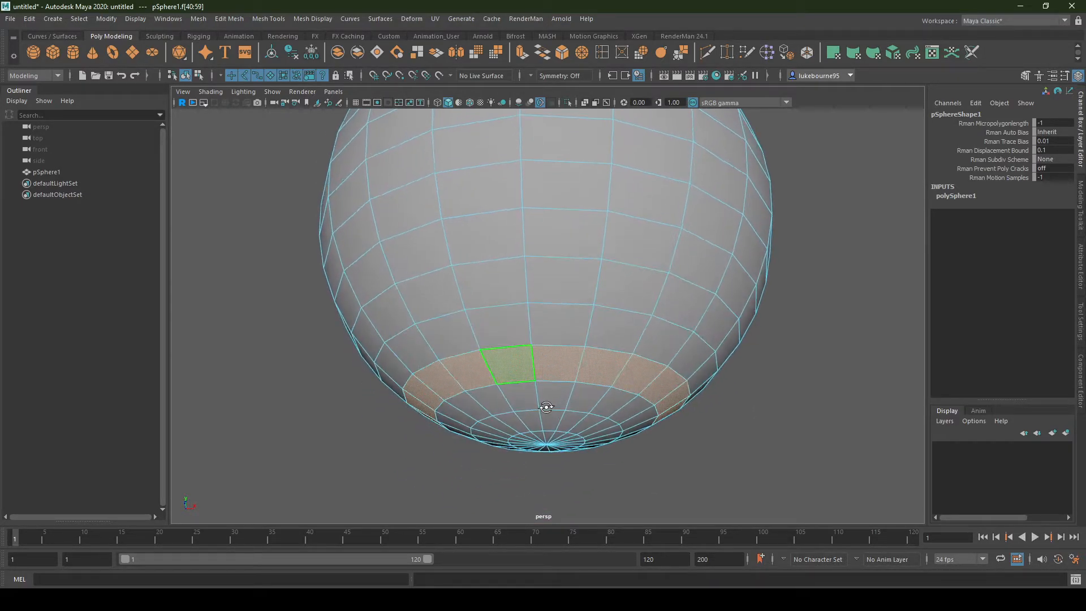
left_click(561, 367)
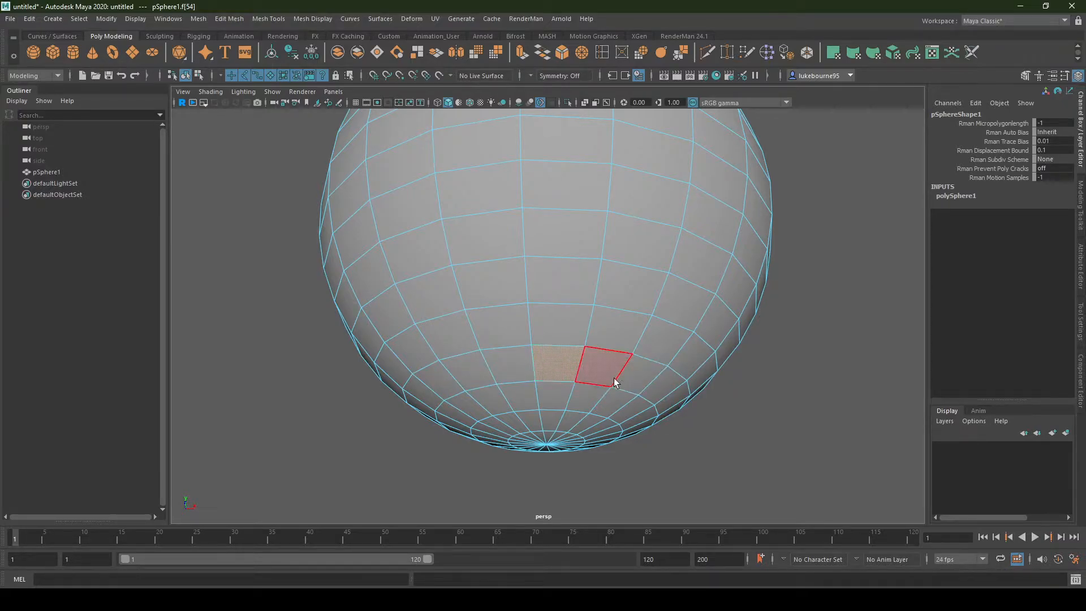
double_click(511, 365)
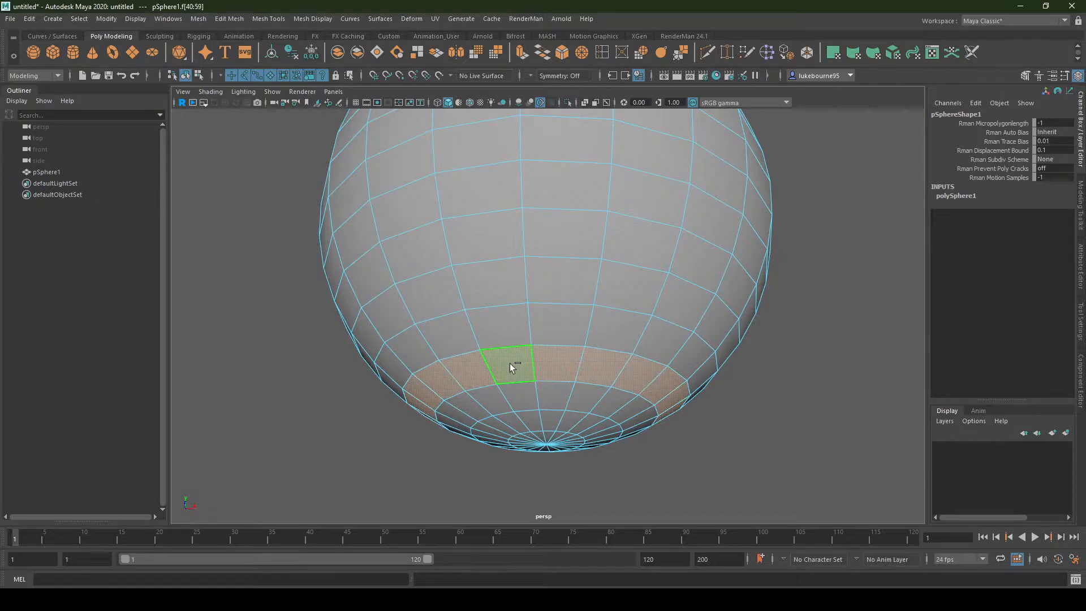
- Select the next horizontal face ring up, f[60:79], instead of the previous ring
left_click_drag(553, 417, 509, 452, "alt")
left_click(576, 409)
double_click(542, 408)
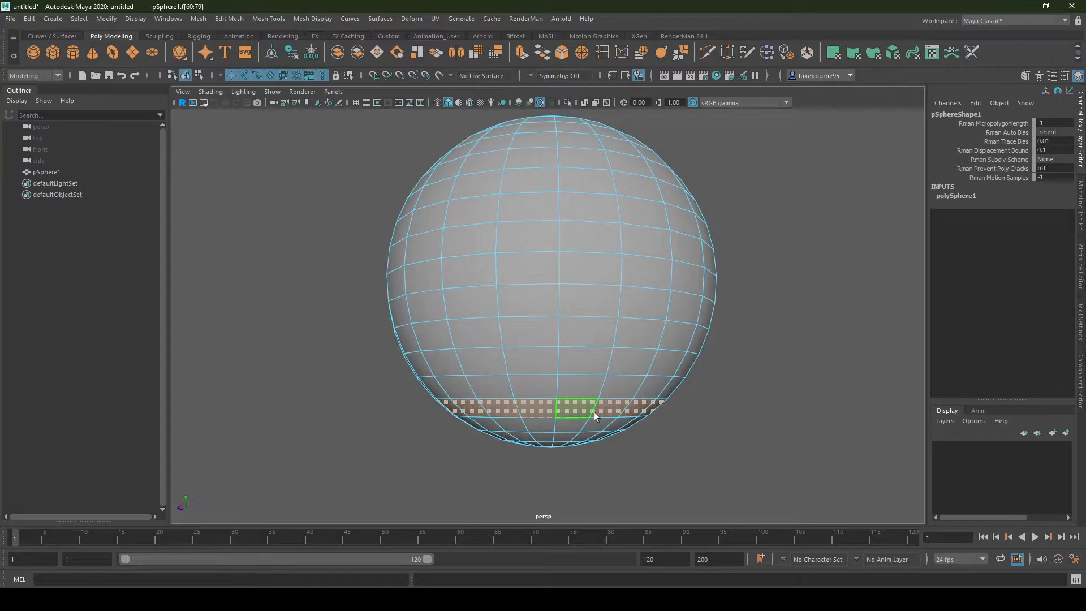
- Try selecting face ring f[100:119] on the lower half of the sphere, and reduce the selection to one face
left_click_drag(595, 417, 720, 441, "alt")
scroll(720, 441, "down", 4)
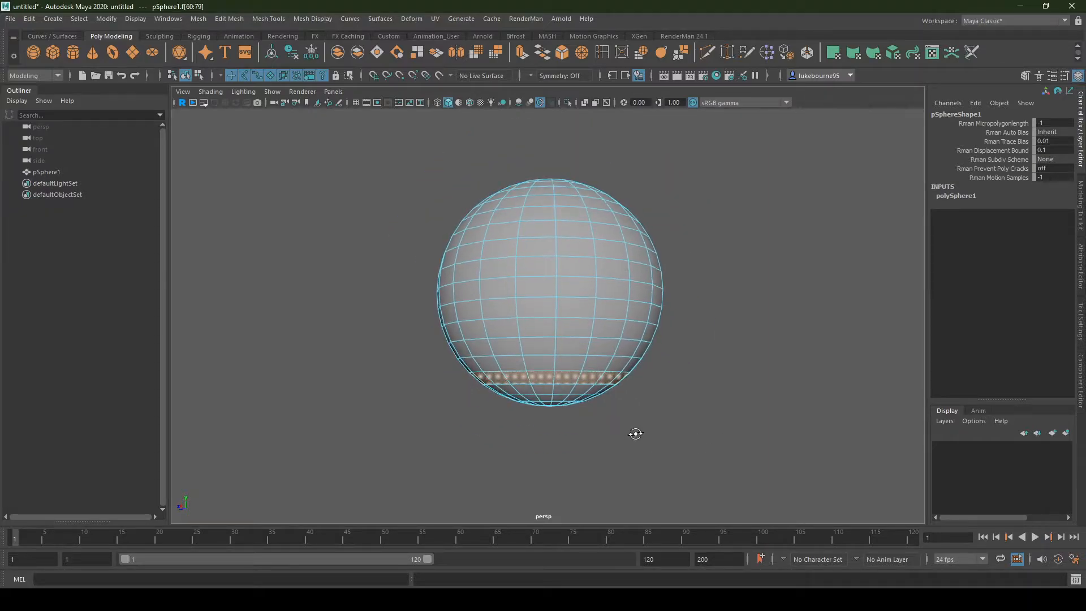
left_click_drag(636, 434, 633, 435, "alt")
left_click(539, 371)
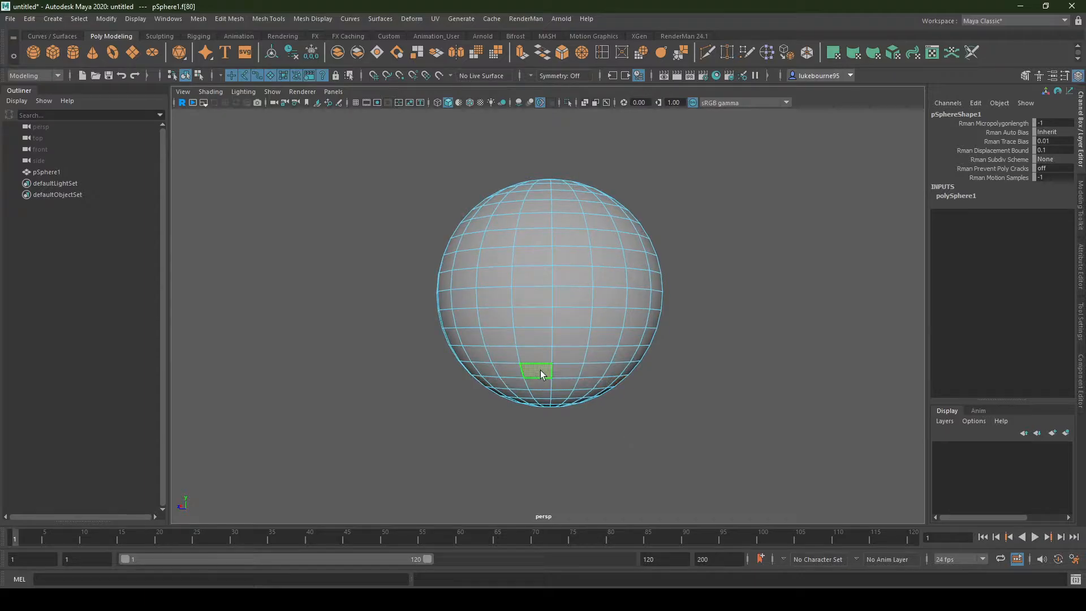
double_click(511, 367)
left_click(501, 355)
double_click(534, 354)
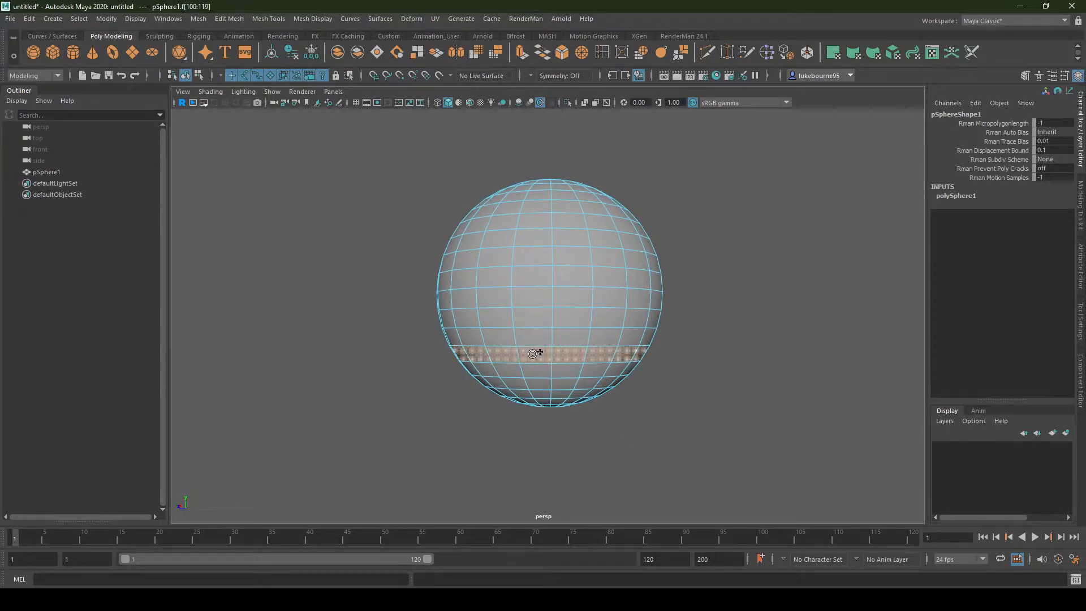
left_click(490, 302)
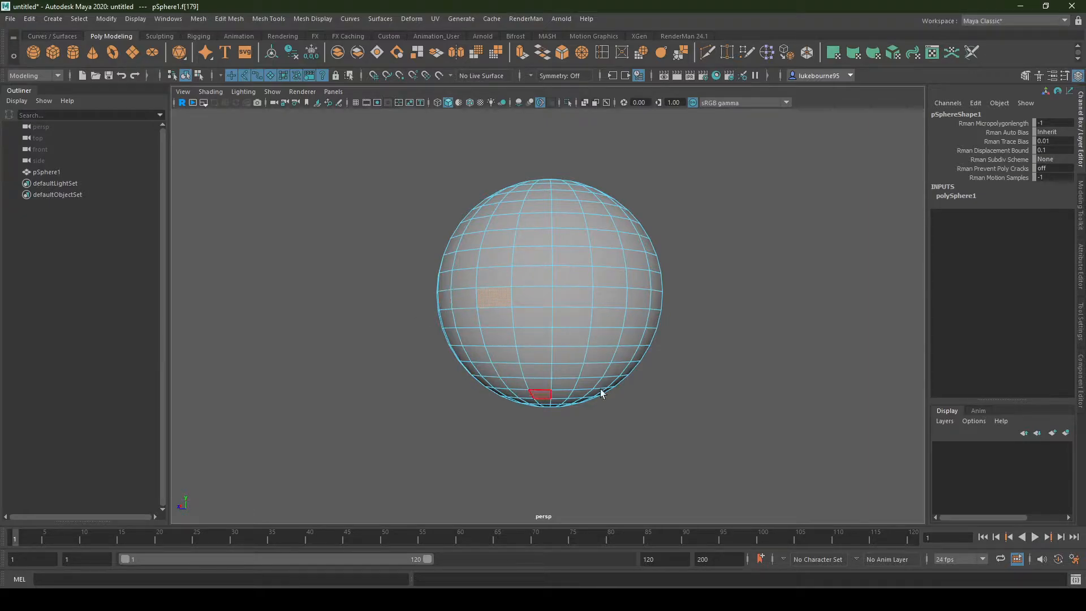
- Select the horizontal face ring f[80:99] on the lower part of the sphere and delete it
left_click(539, 367)
double_click(512, 365, "shift")
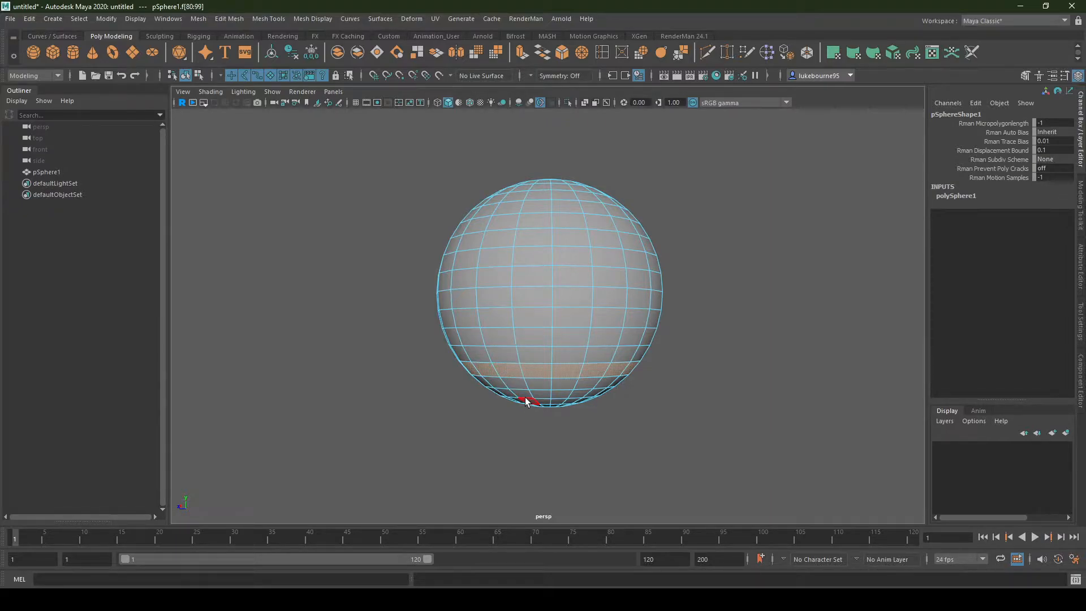
key("Delete")
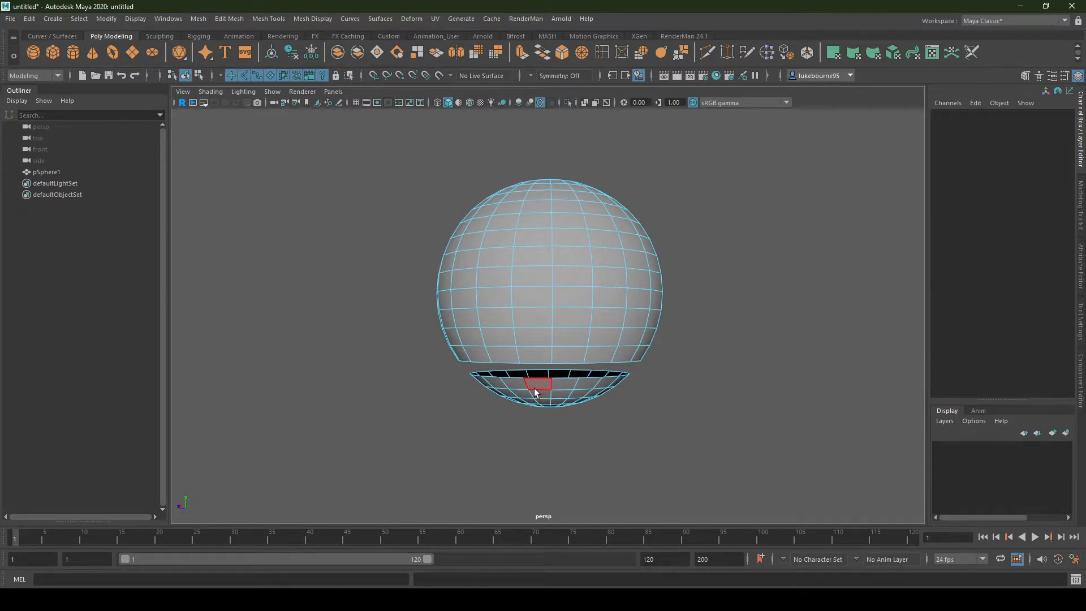
- Select all connected faces of the separated bottom cap, and clear the selection
mouse_move(641, 433)
left_mouse_down("alt")
mouse_move(643, 413)
mouse_move(634, 439)
mouse_move(634, 413)
left_mouse_up("alt")
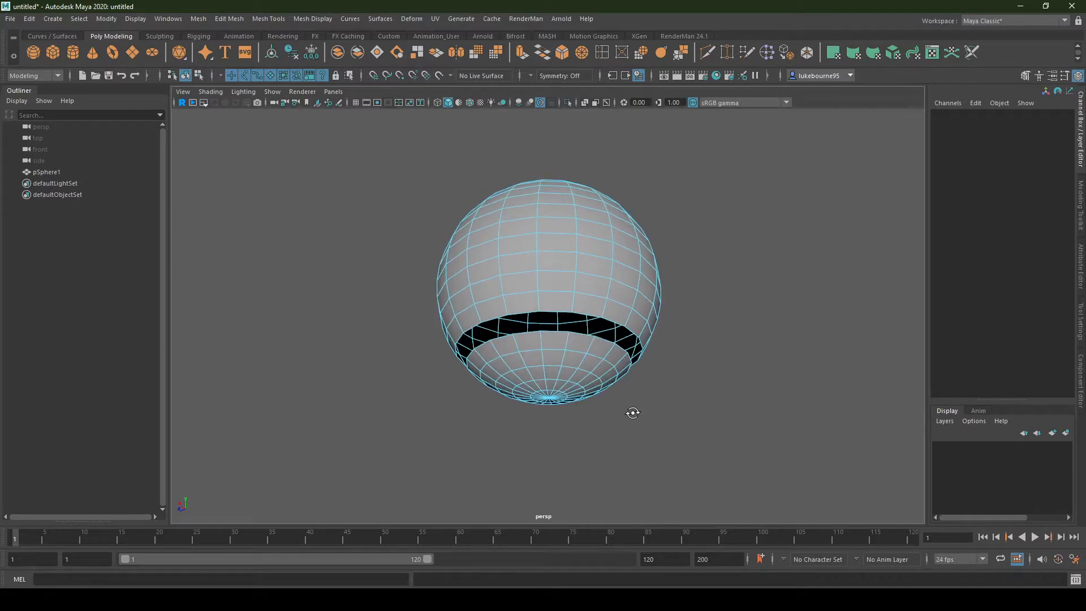
scroll(616, 436, "up", 3)
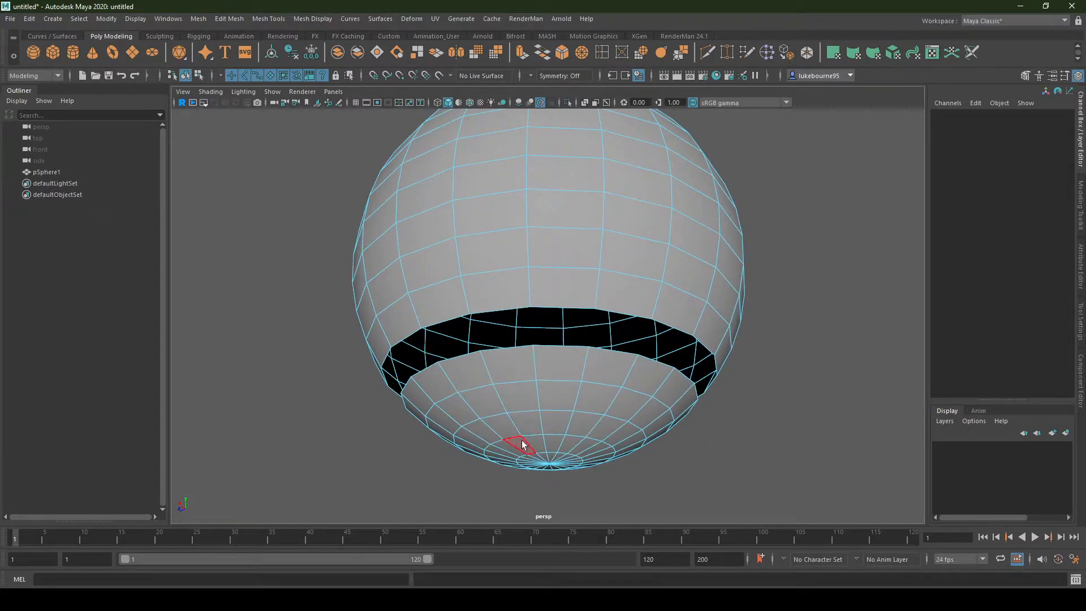
double_click(554, 396)
scroll(552, 396, "down", 2)
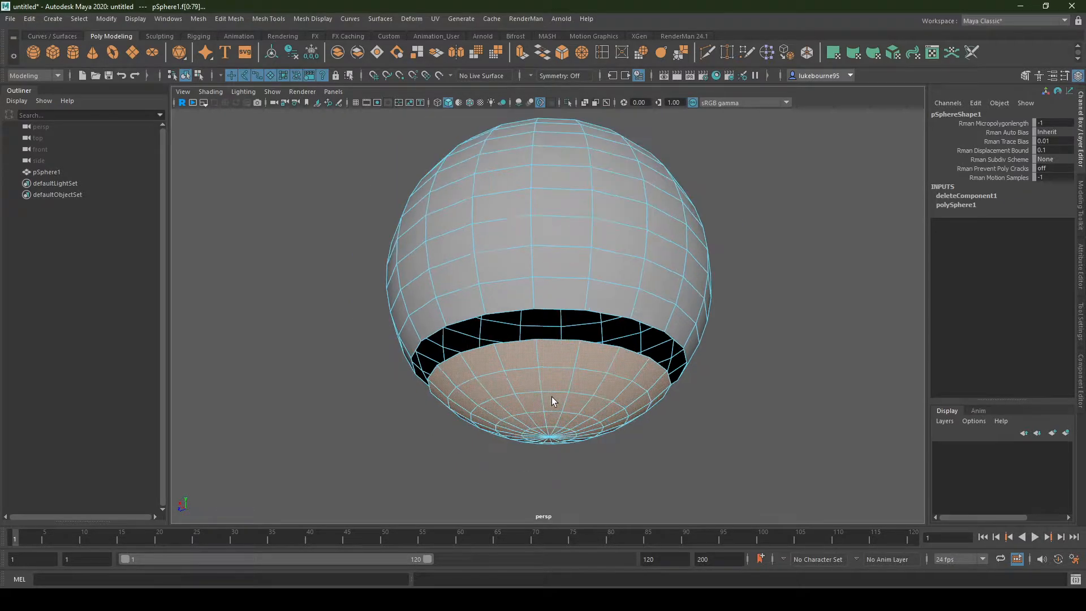
left_click_drag(622, 425, 641, 445, "alt")
right_click_drag(577, 230, 577, 260)
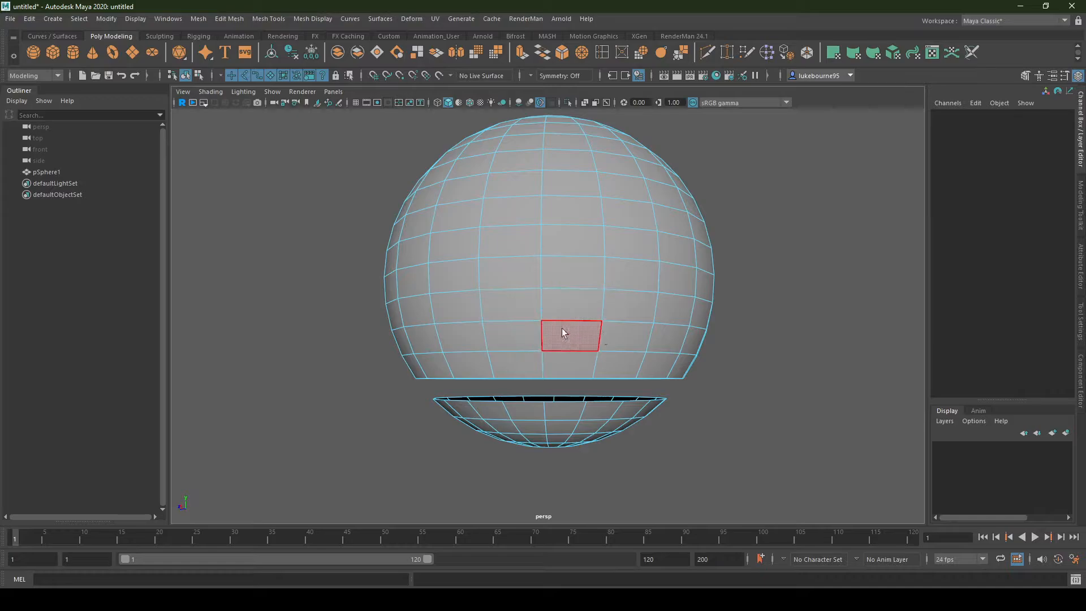
- Select the connected faces of the upper shell and the bottom cap in turn, ending on the upper shell
left_click_drag(579, 475, 612, 365, "alt")
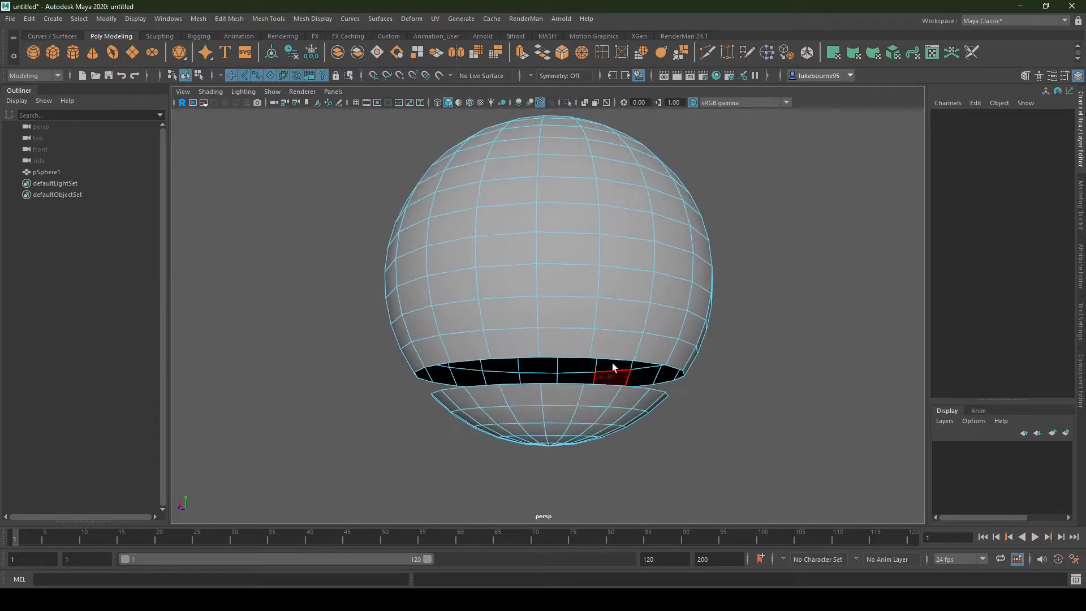
double_click(575, 310)
double_click(553, 427)
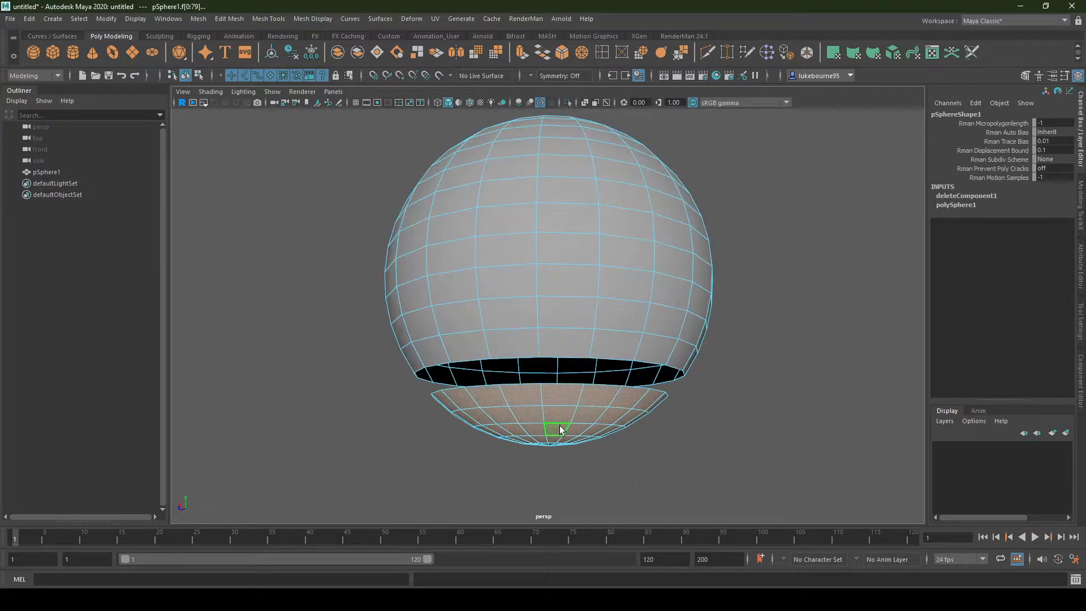
double_click(601, 343)
mouse_move(648, 491)
left_mouse_down("alt")
mouse_move(653, 472)
mouse_move(648, 480)
left_mouse_up("alt")
right_click_drag(593, 288, 597, 321)
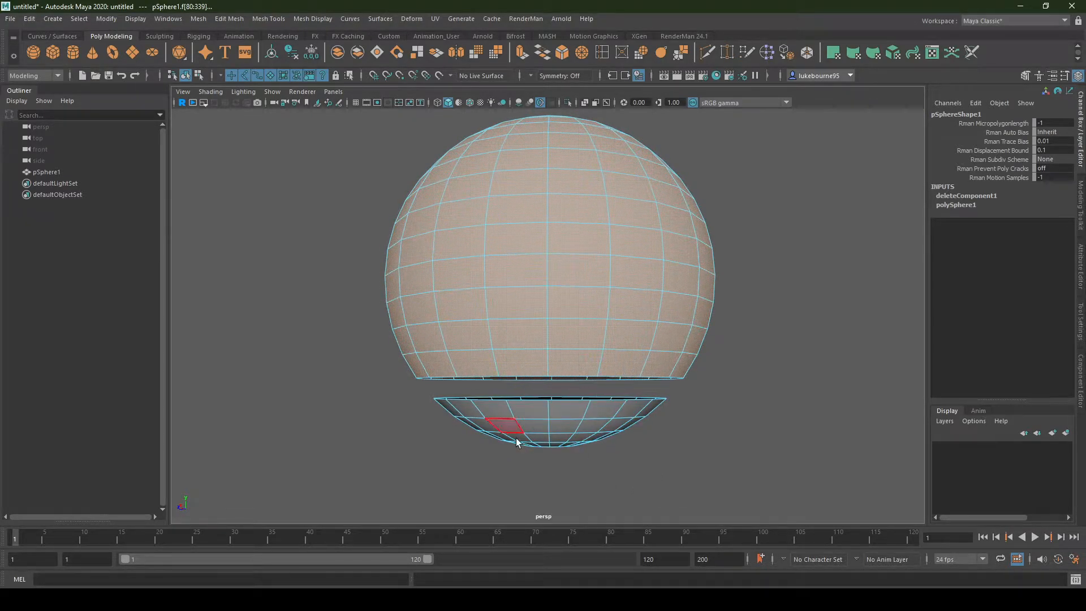
- Select all connected faces of the separated bottom cap and delete them
left_click(572, 408)
double_click(572, 409)
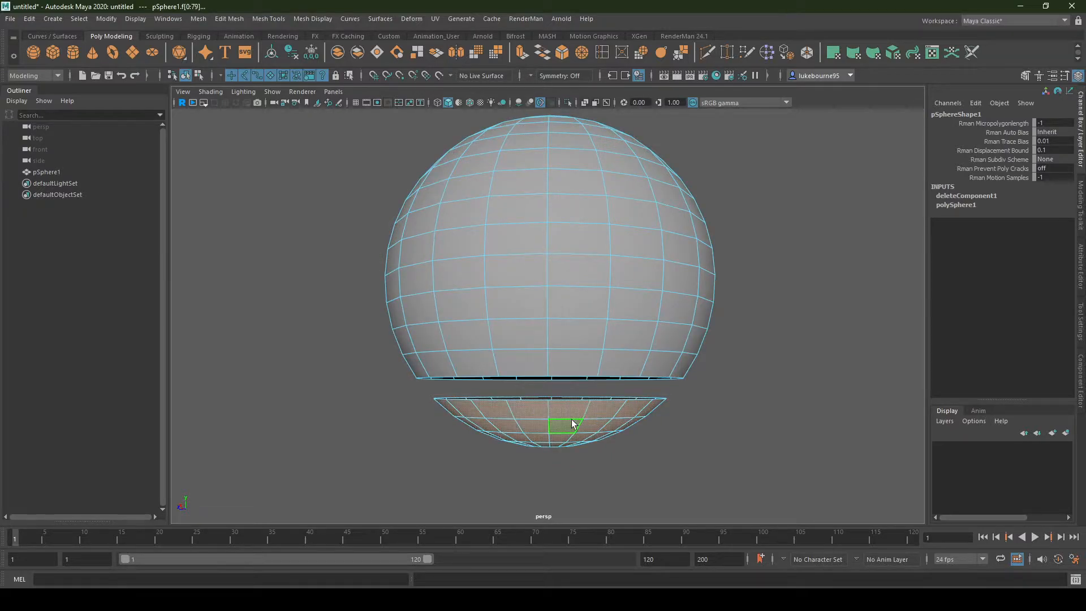
scroll(576, 448, "down", 3)
mouse_move(586, 472)
left_mouse_down("alt")
mouse_move(563, 487)
mouse_move(574, 457)
mouse_move(568, 469)
mouse_move(623, 442)
mouse_move(592, 441)
mouse_move(592, 464)
left_mouse_up("alt")
key("Delete")
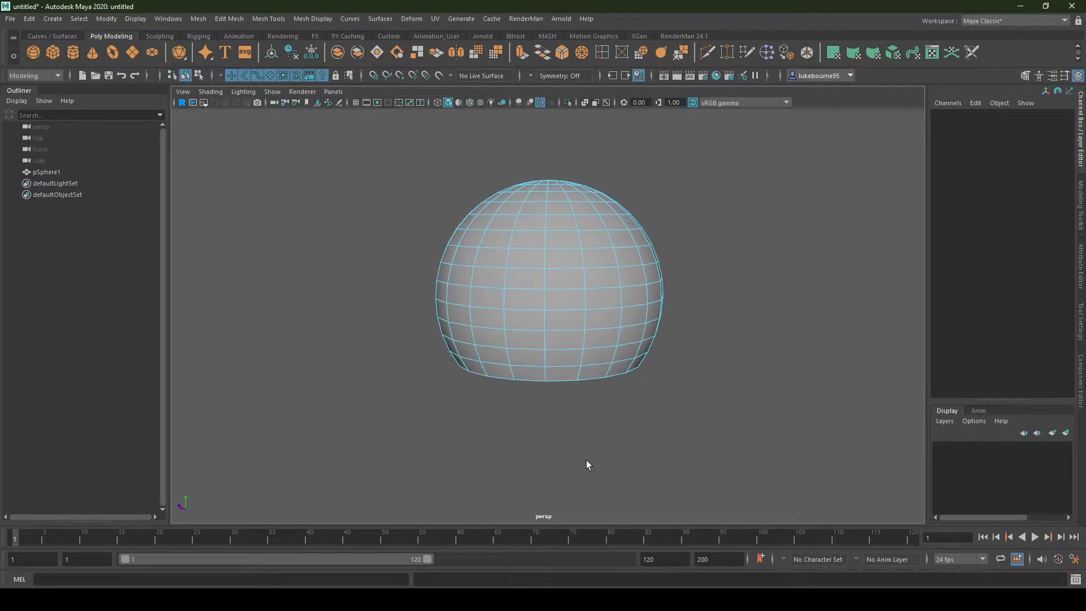
left_click_drag(574, 371, 575, 351, "alt")
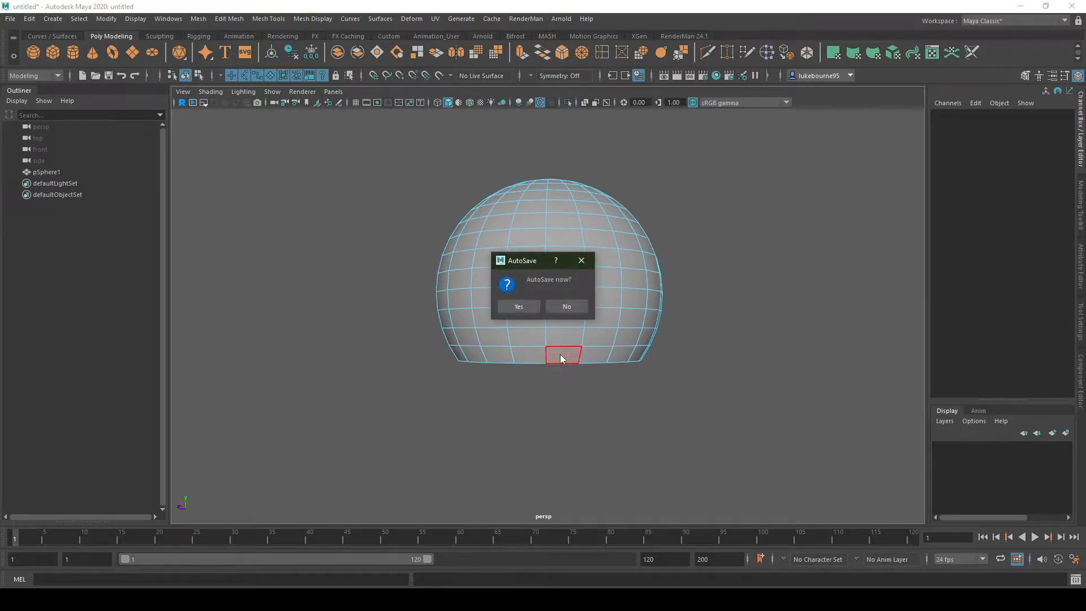
- Accept the autosave and select the border edge loop around the dome's bottom opening in edge mode
left_click(520, 307)
right_click(562, 288)
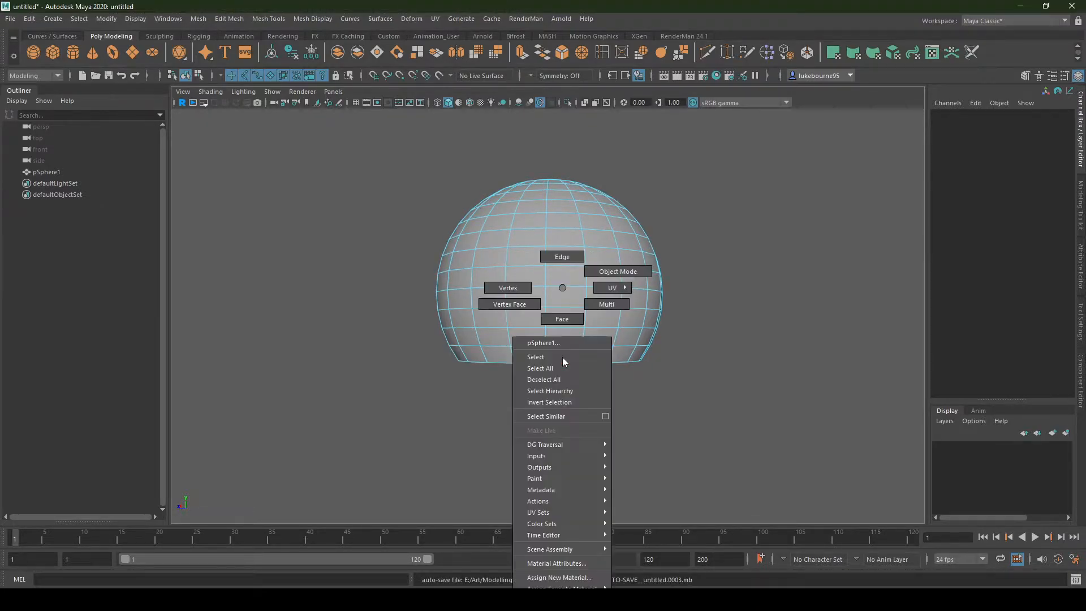
right_click_drag(563, 344, 560, 250)
scroll(603, 474, "up", 5)
left_click_drag(604, 474, 555, 392, "alt")
double_click(576, 416)
scroll(604, 444, "down", 3)
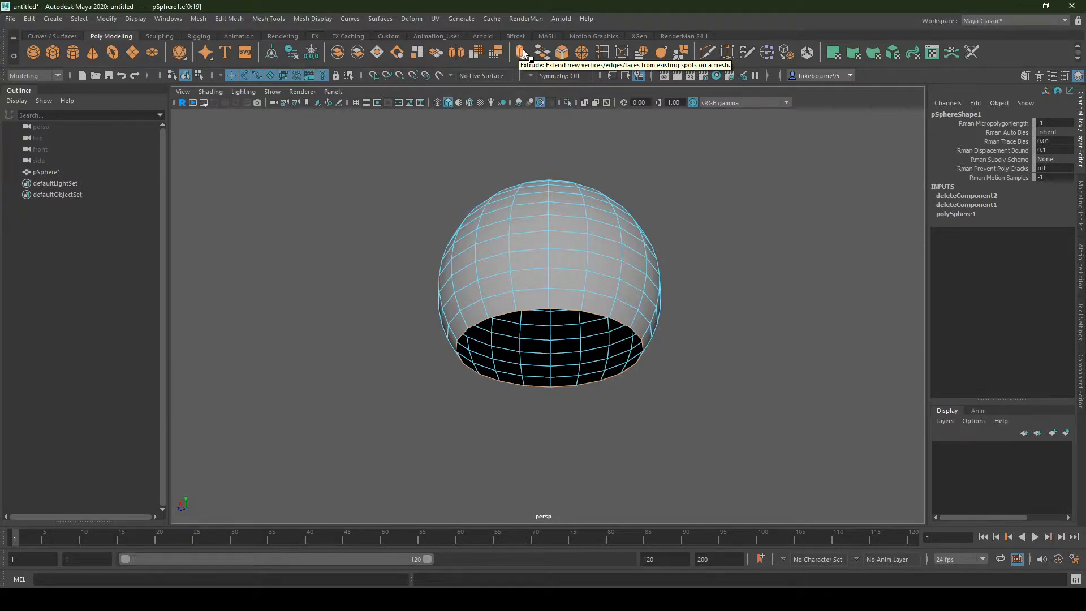
- Clear the edge selection, add the Extrude command to the Poly Modeling shelf, and delete that duplicate shelf item
left_click(563, 118)
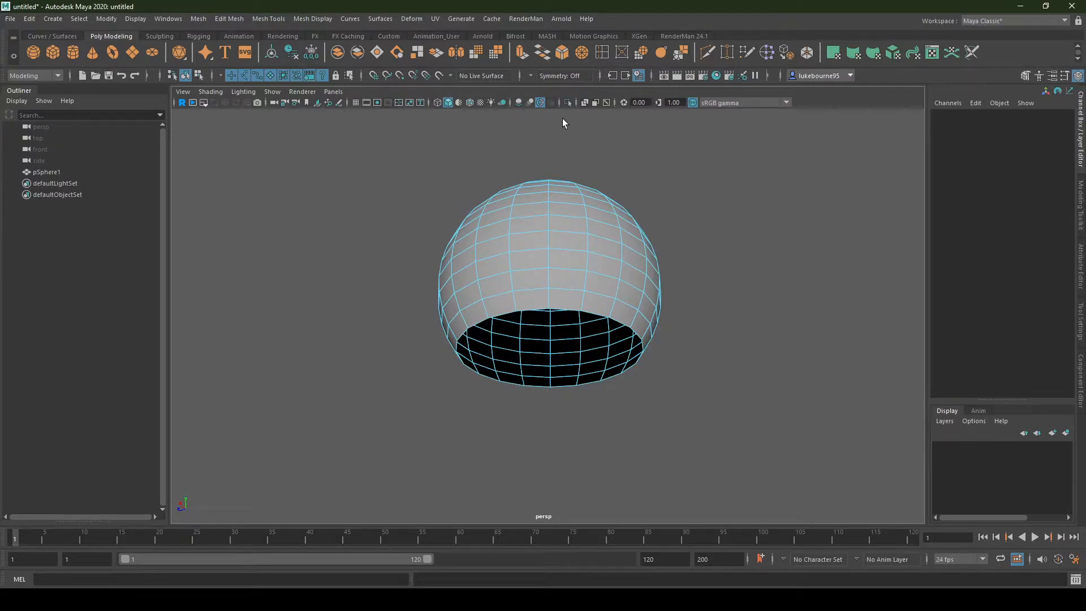
left_click(229, 20)
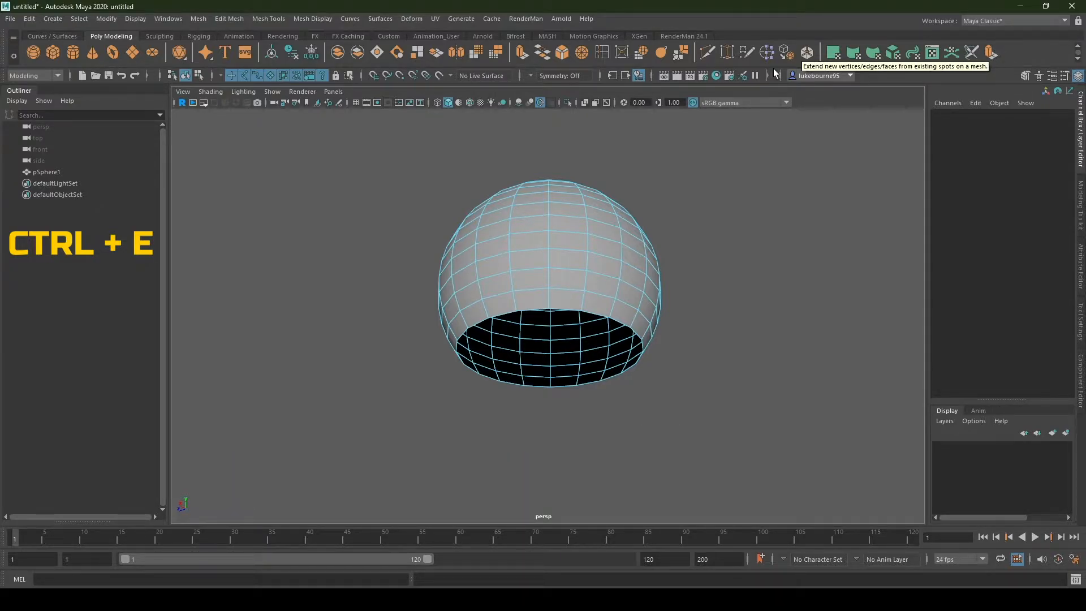
right_click(991, 54)
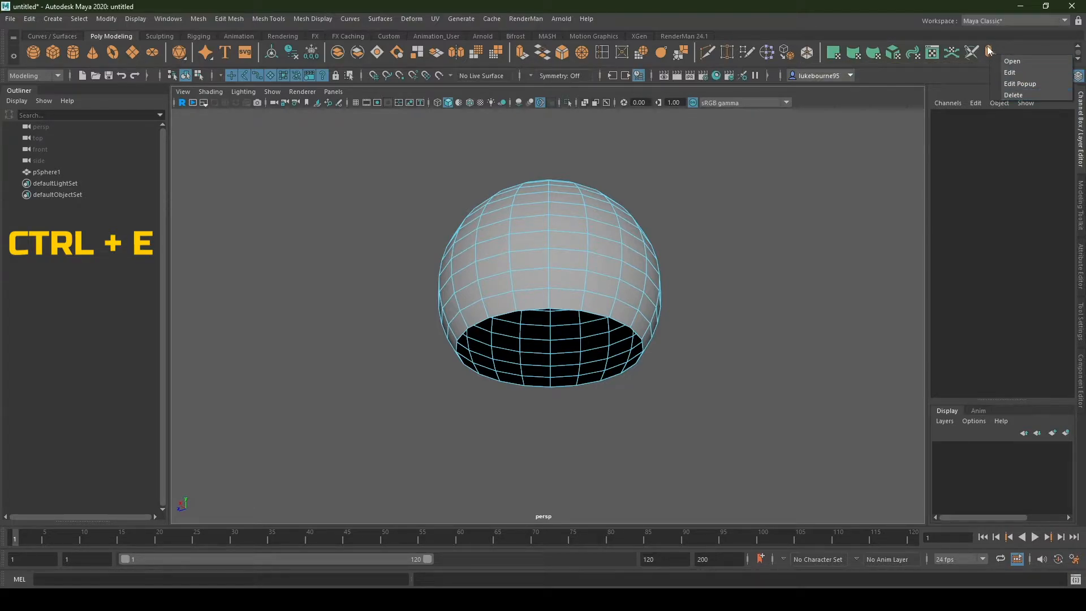
left_click(1014, 95)
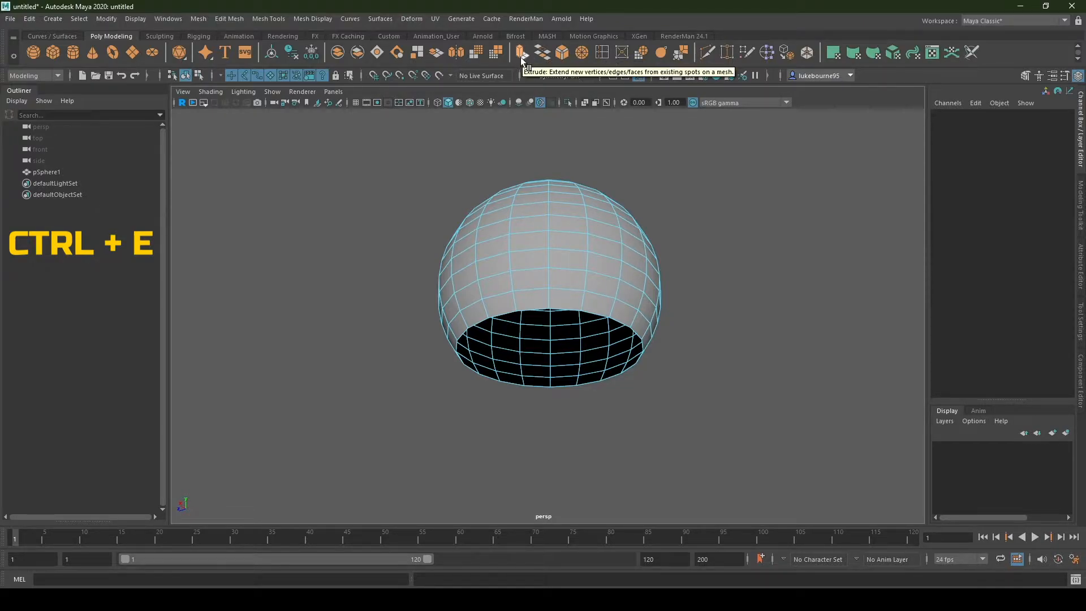
- Select the border edge loop e[0:19] around the dome's bottom opening and extrude it
double_click(568, 311)
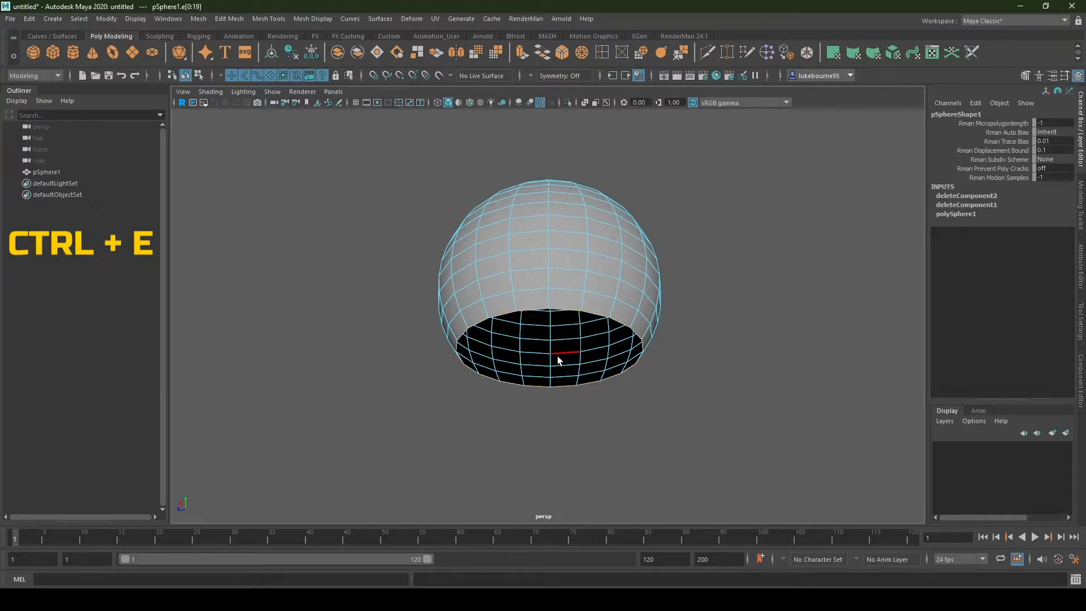
left_click_drag(618, 328, 698, 303, "alt")
scroll(640, 345, "up", 3)
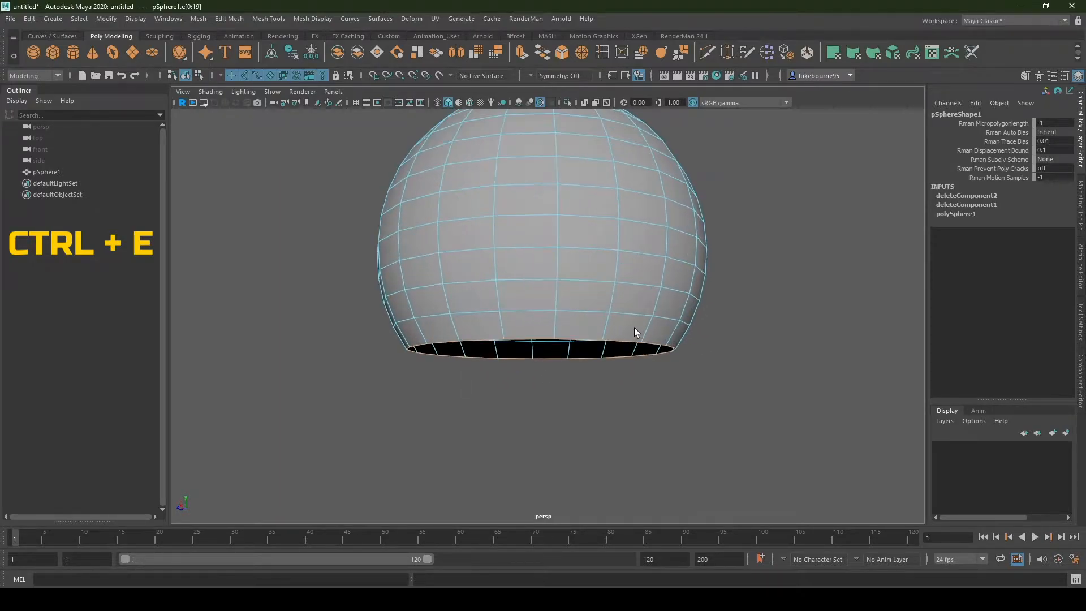
left_click_drag(634, 329, 610, 390, "alt")
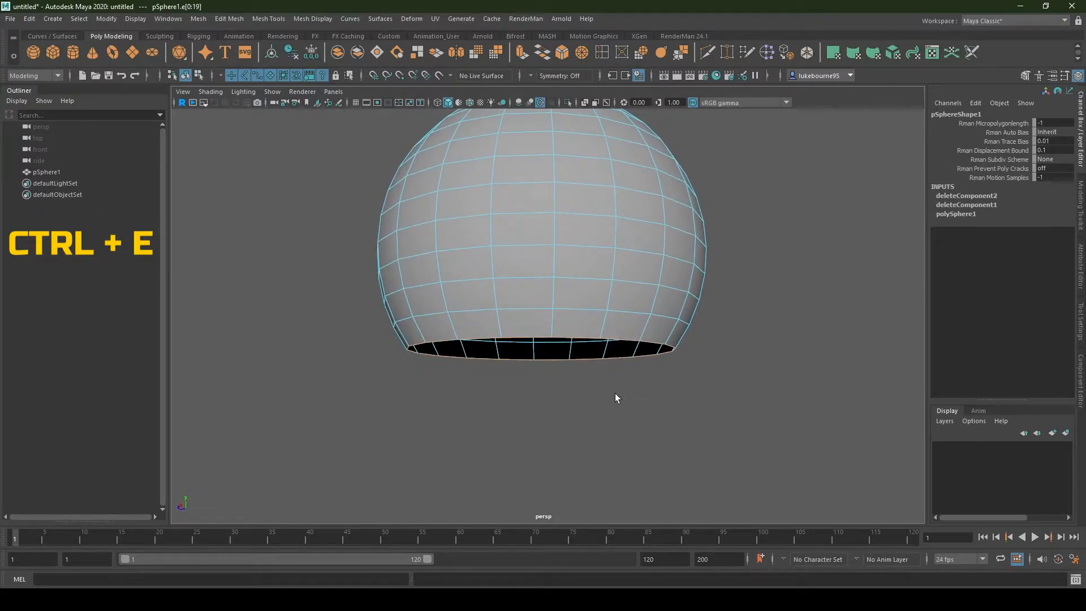
key("ctrl+e")
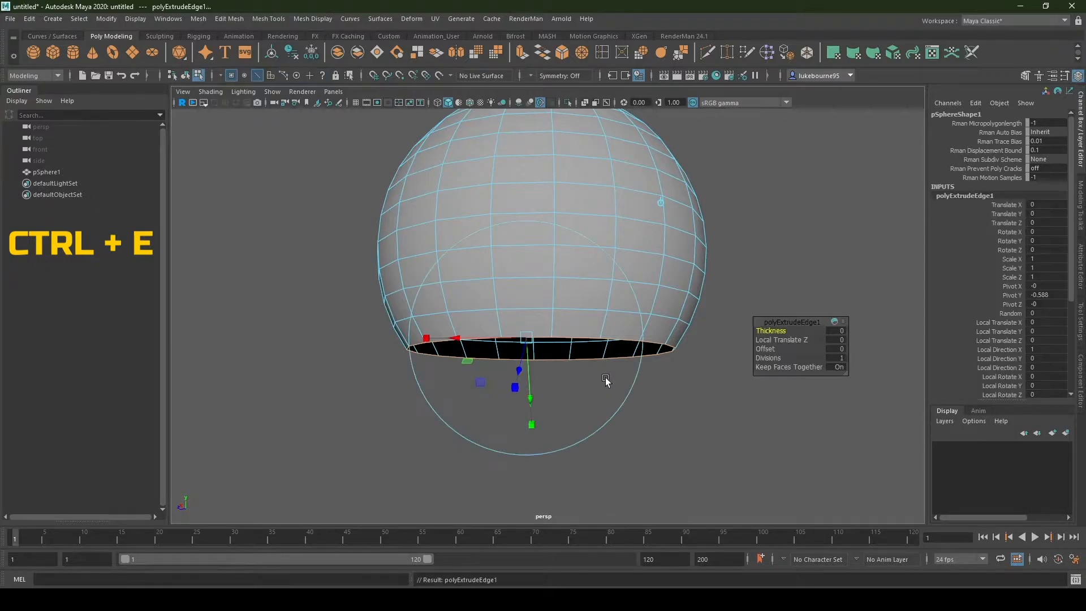
- Offset the extruded bottom edge loop by about 0.187 in local Y and 0.072 in local Z to form a short rim
left_click_drag(660, 492, 594, 432, "alt")
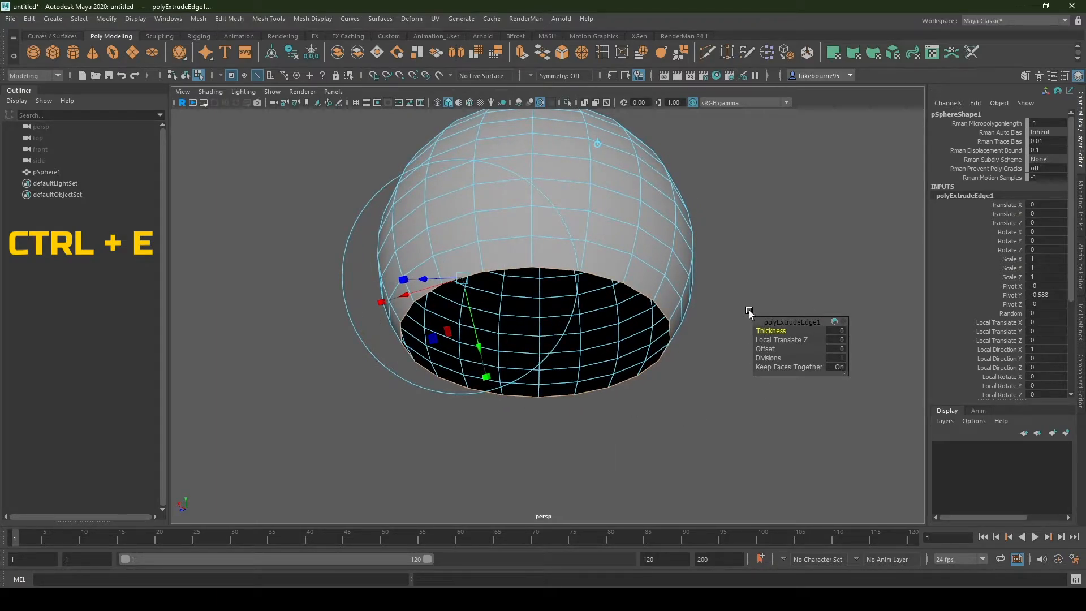
left_click_drag(614, 447, 616, 454, "alt")
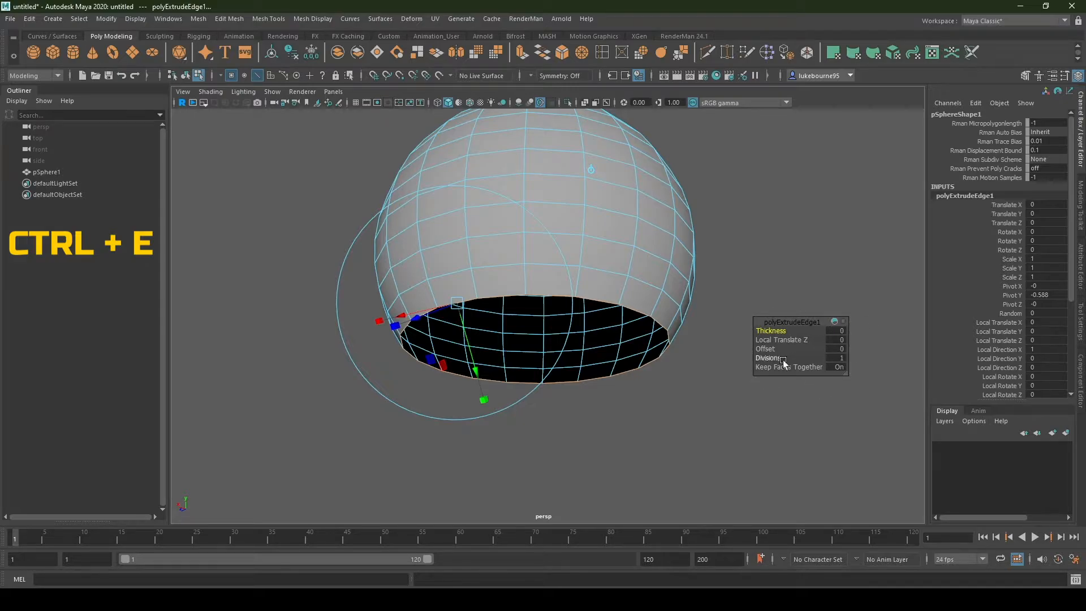
left_click_drag(618, 477, 651, 453, "alt")
scroll(651, 454, "up", 2)
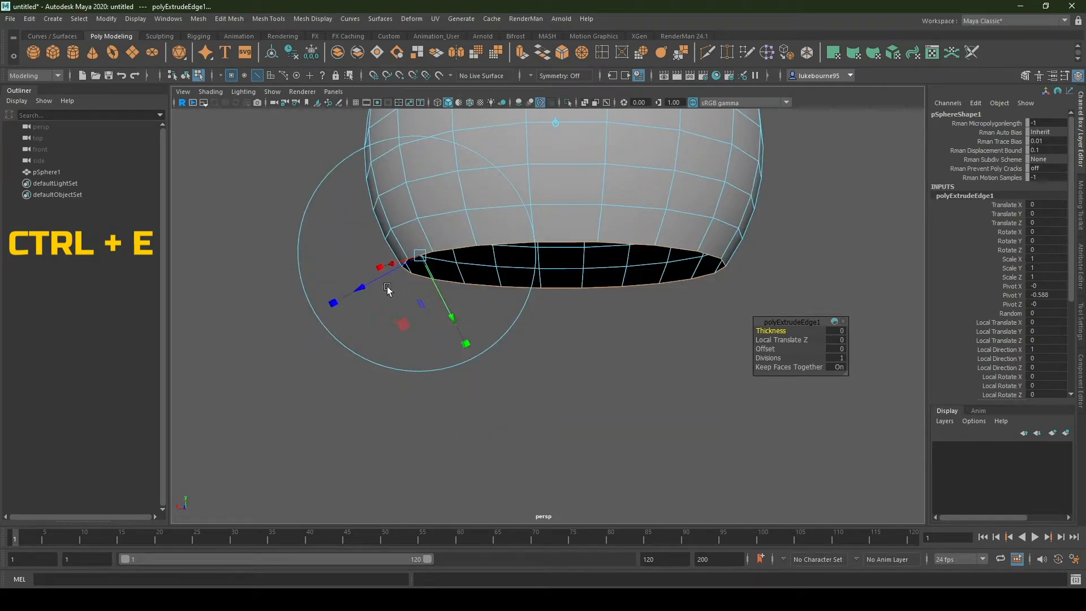
left_click_drag(381, 347, 364, 396, "alt")
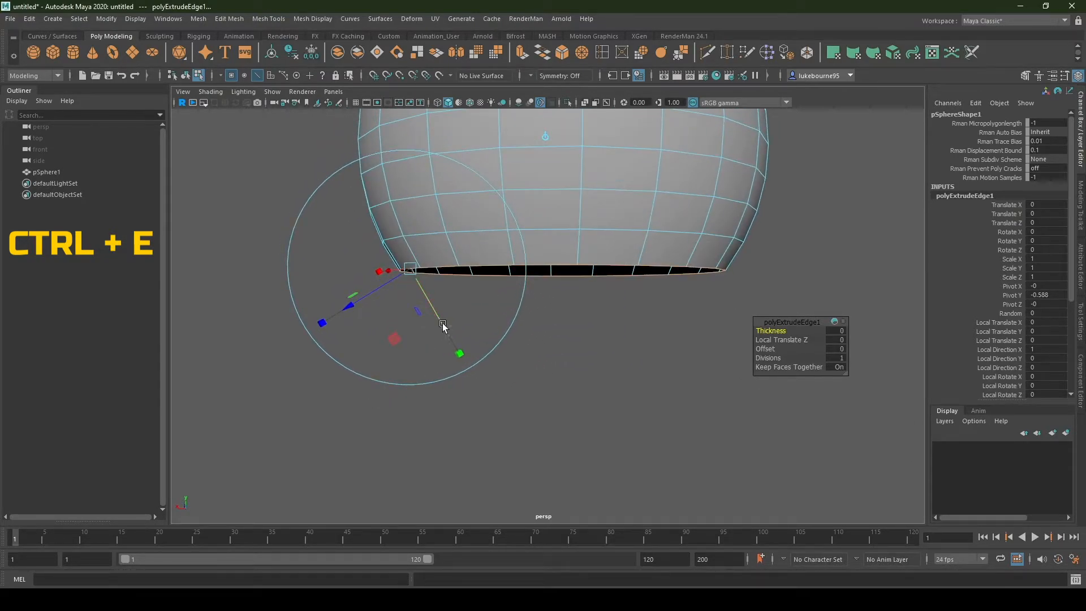
left_click_drag(447, 333, 443, 386)
left_click_drag(538, 459, 598, 475, "alt")
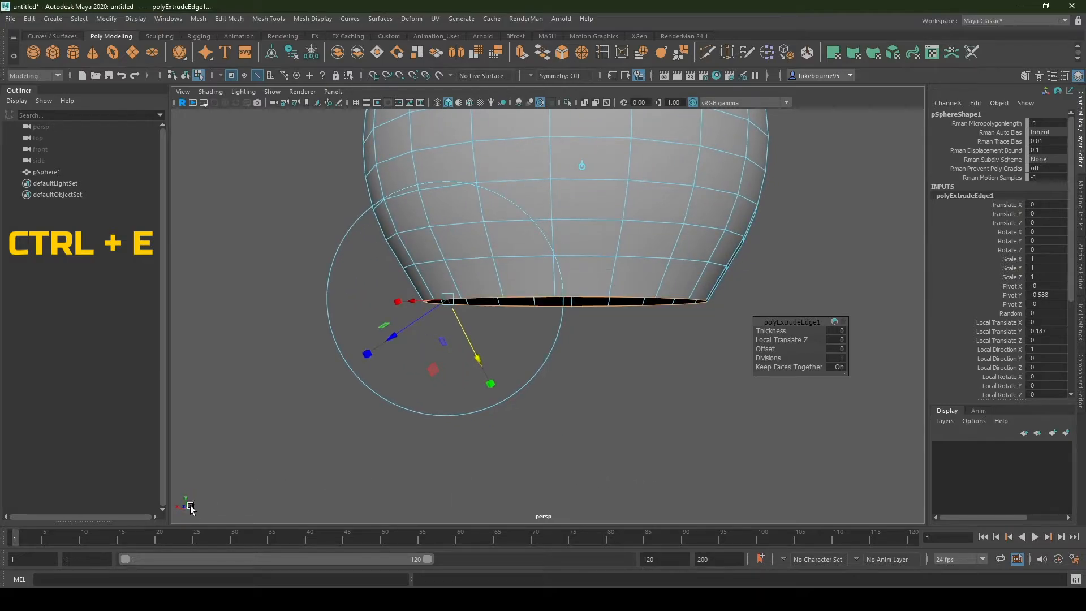
left_click_drag(453, 303, 396, 334)
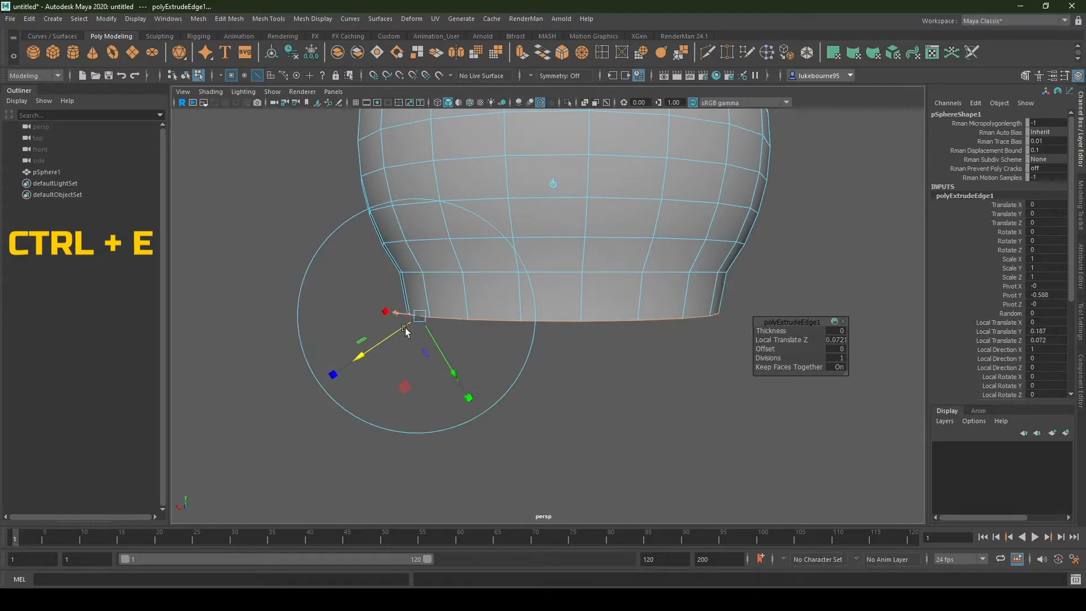
left_click_drag(549, 471, 603, 422, "alt")
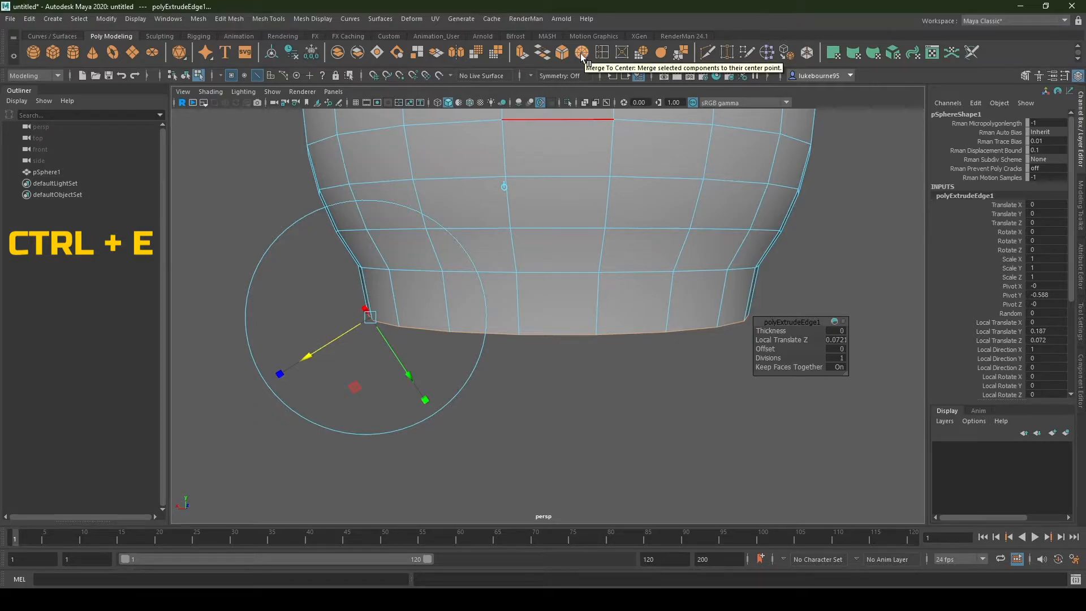
- Add the Merge to Center command to the Poly Modeling shelf and delete that duplicate shelf item
left_click(232, 20)
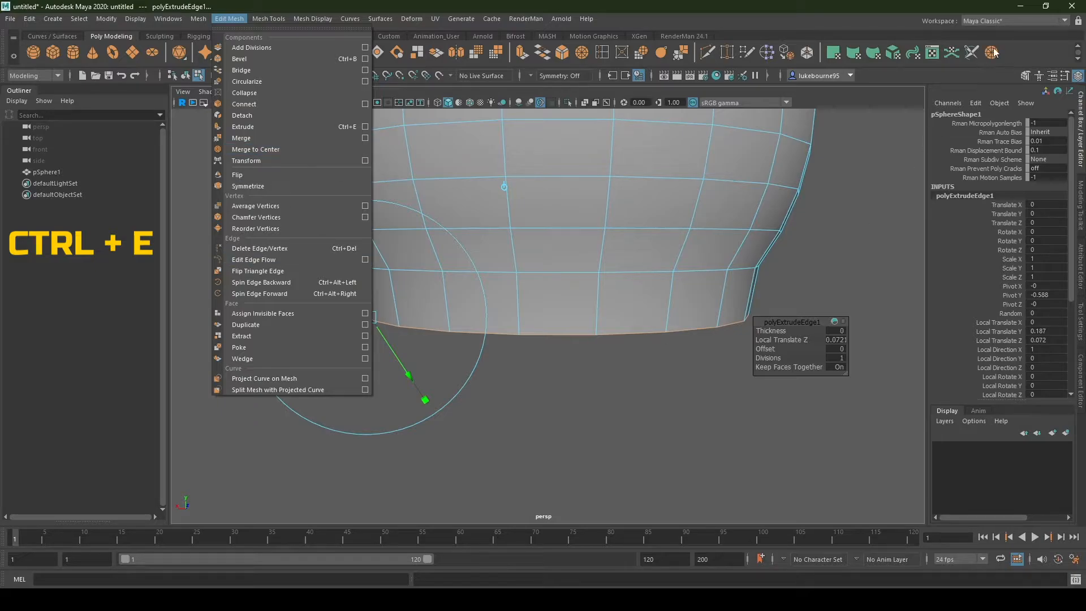
left_click(995, 55)
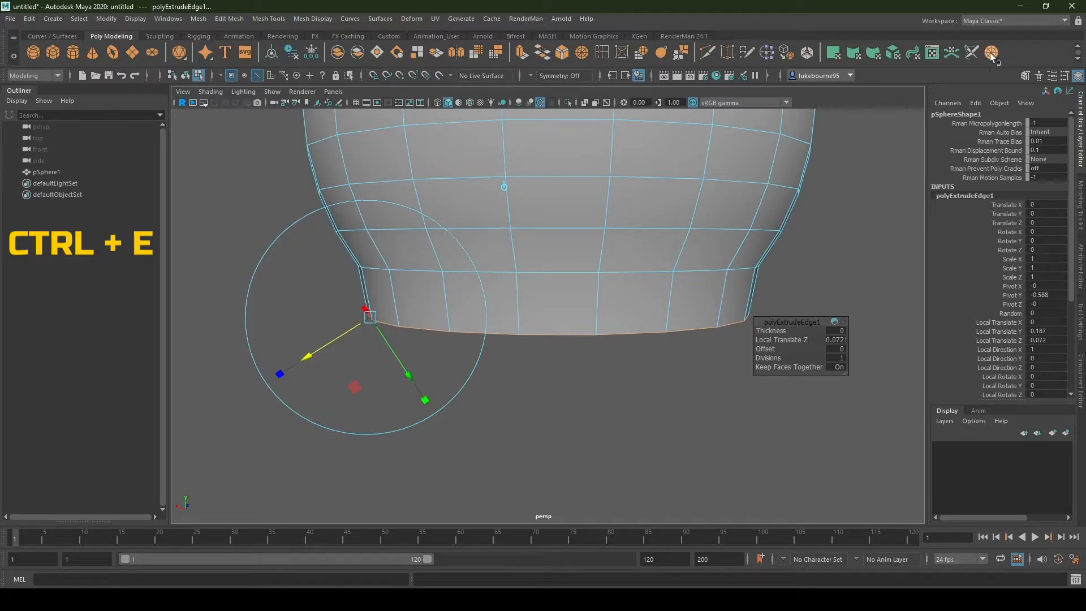
right_click(991, 52)
left_click(1014, 94)
- Close the bottom opening by merging the extruded edge loop to its center point
left_click(584, 52)
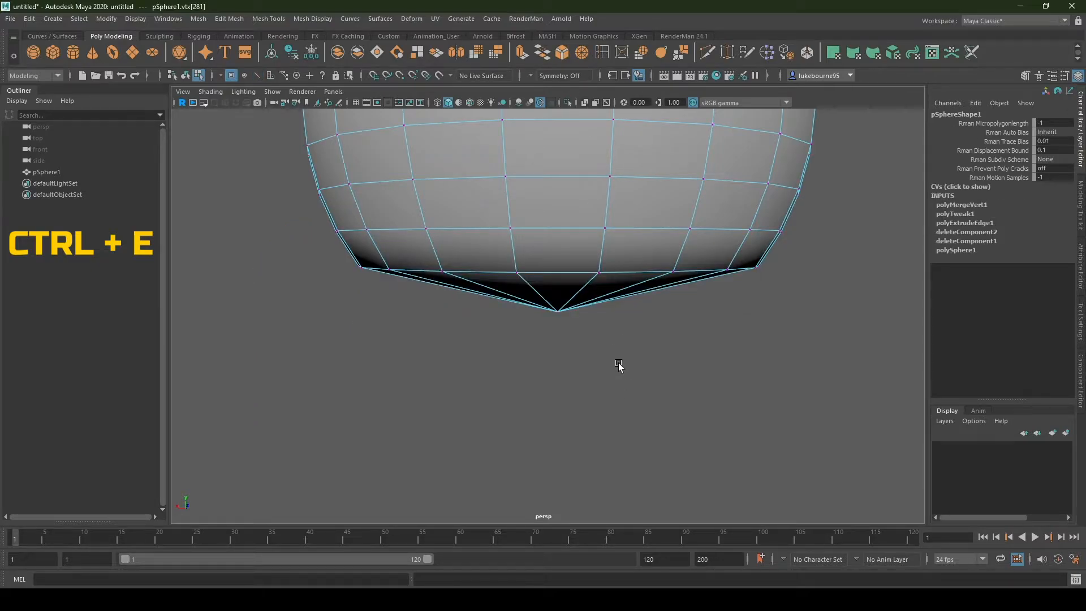
scroll(611, 385, "down", 5)
left_click_drag(596, 398, 567, 402, "alt")
scroll(559, 407, "up", 4)
scroll(572, 375, "down", 4)
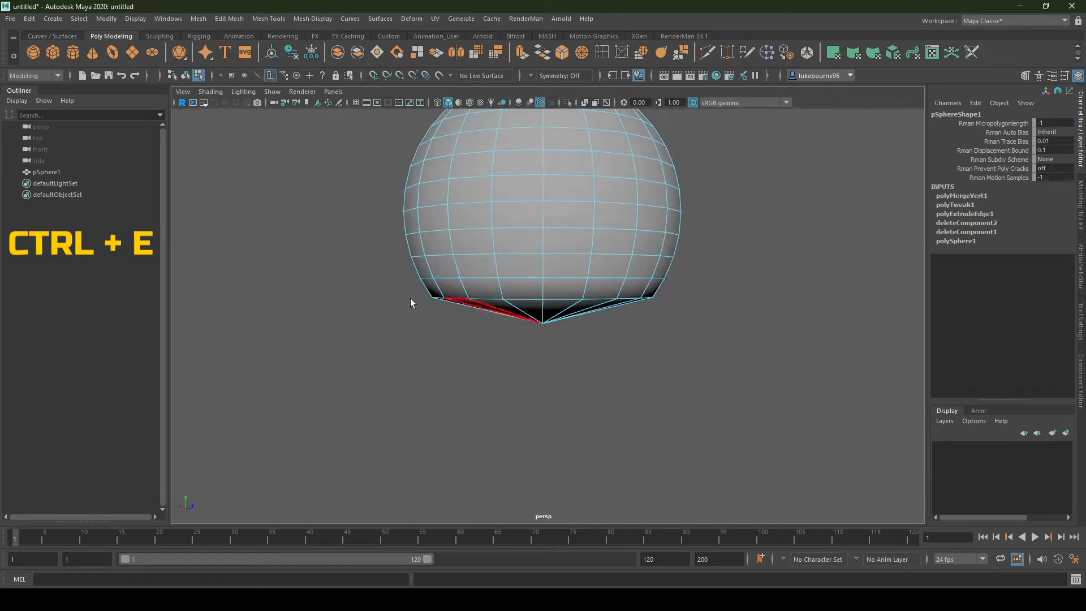
left_click_drag(608, 389, 585, 453, "alt")
left_click_drag(582, 421, 580, 441, "alt")
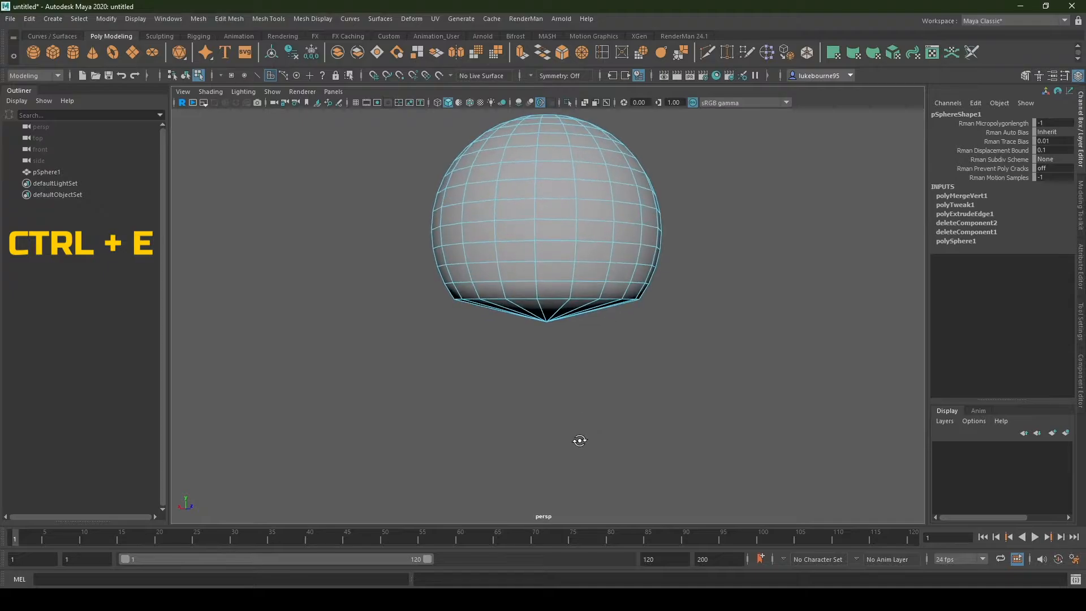
- Move the bottom center vertex up level with the base, return to object mode and clear the selection
right_click_drag(583, 318, 526, 317)
left_click(546, 321)
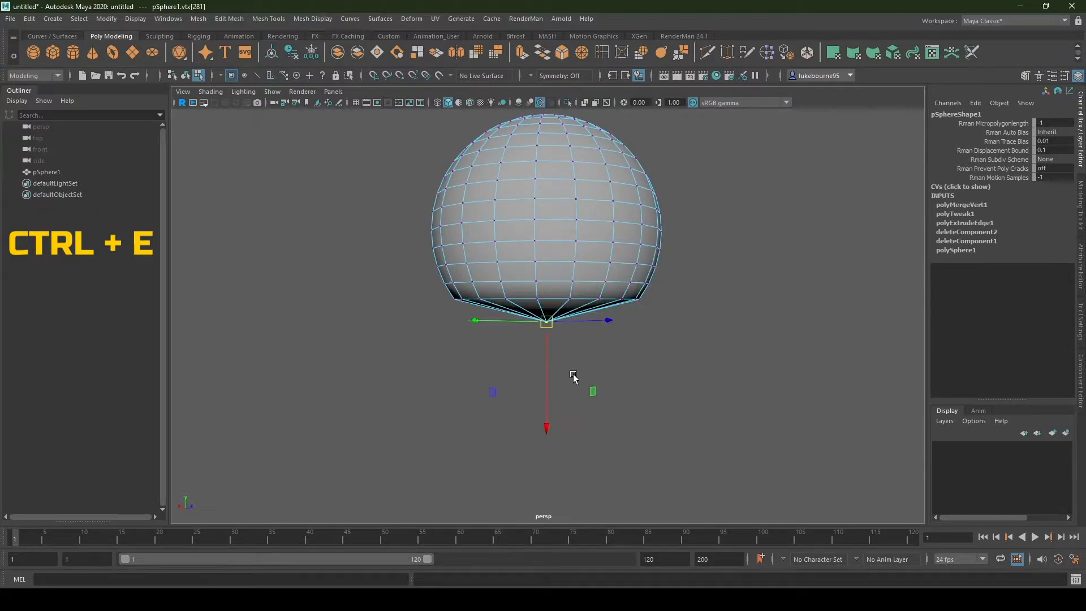
left_click_drag(548, 371, 548, 342)
mouse_move(609, 451)
left_mouse_down("alt")
mouse_move(604, 399)
mouse_move(603, 448)
left_mouse_up("alt")
key("q")
right_click_drag(544, 291, 591, 270)
left_click(644, 385)
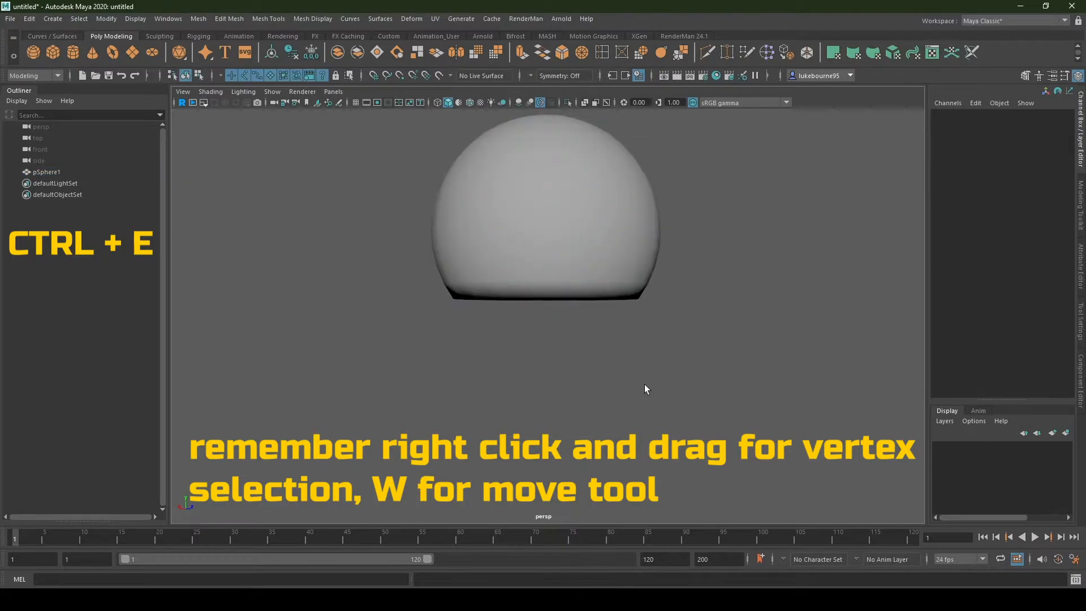
- Examine the closed base of the sphere mesh and select the whole object
scroll(614, 394, "down", 5)
left_click_drag(606, 394, 654, 416, "alt")
scroll(618, 323, "up", 6)
left_click(618, 319)
scroll(653, 380, "down", 4)
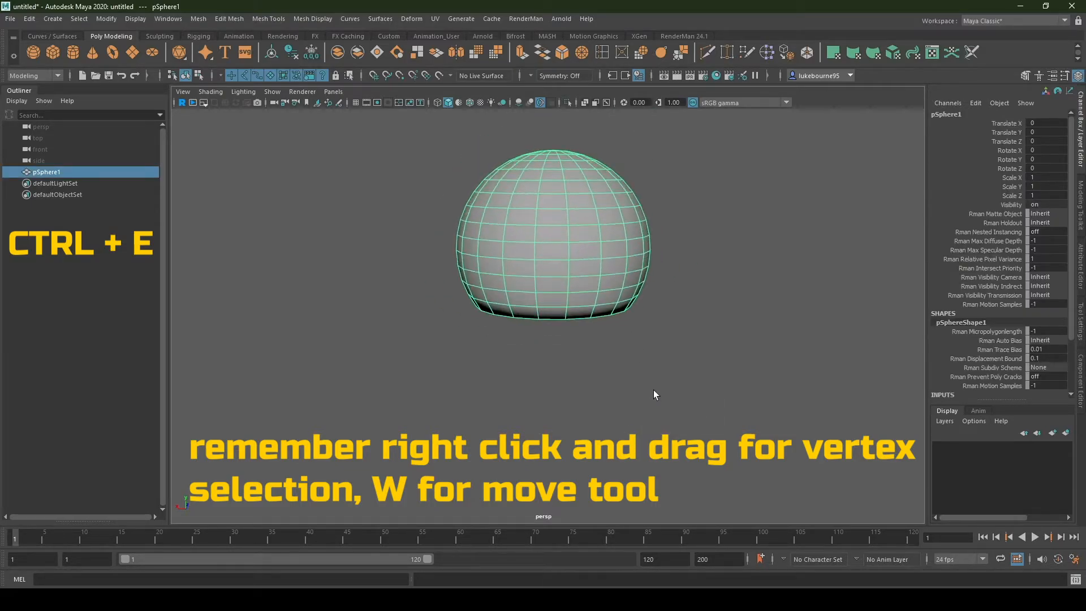
middle_click_drag(654, 387, 636, 422, "alt")
mouse_move(636, 423)
left_mouse_down("alt")
mouse_move(596, 388)
mouse_move(634, 419)
left_mouse_up("alt")
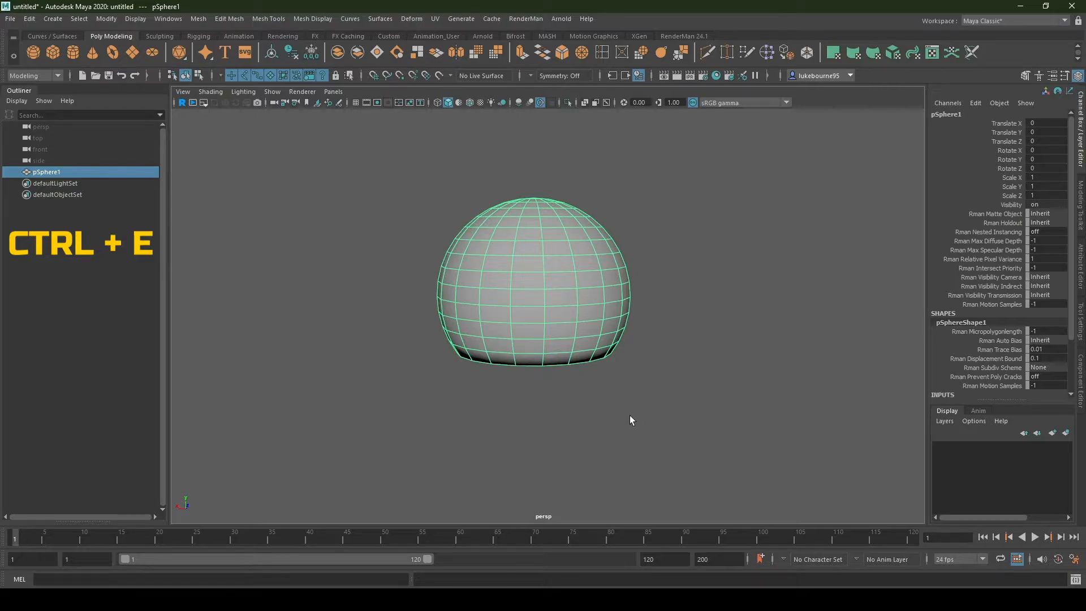
middle_click_drag(591, 308, 589, 344, "alt")
scroll(589, 344, "up", 3)
- Select the horizontal face ring near the top of the sphere and delete it, along with the separated top cap
key("F11")
left_click(527, 244)
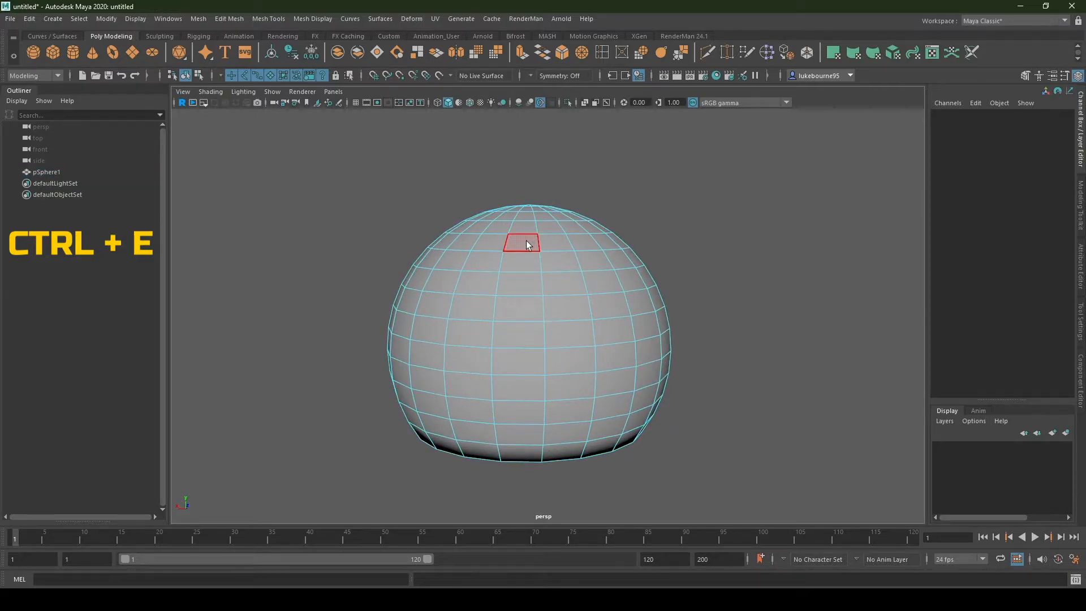
left_click(522, 239)
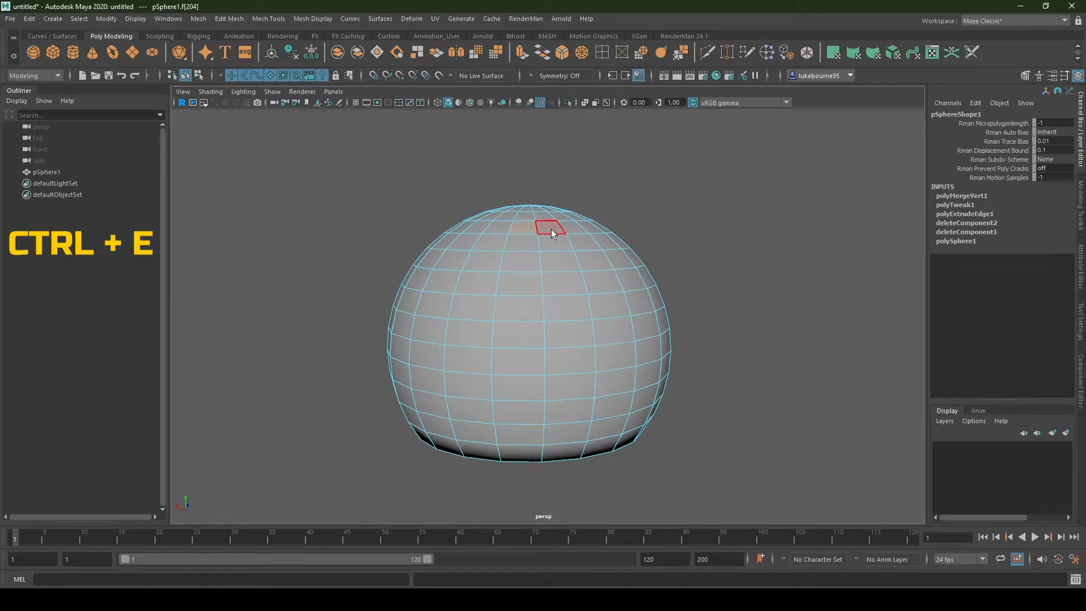
double_click(551, 227, "shift")
key("Delete")
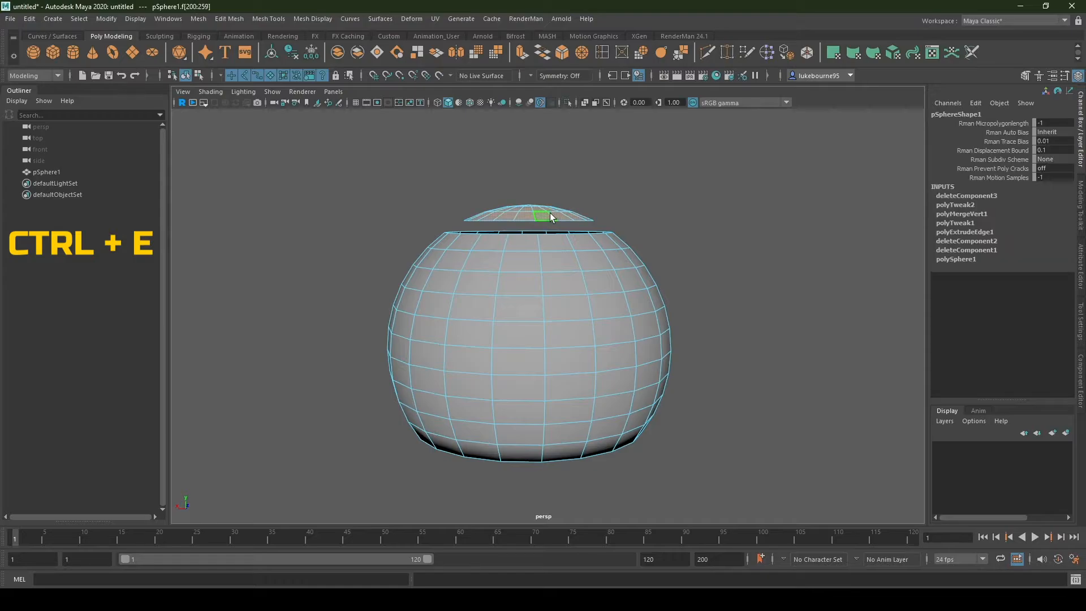
key("Delete")
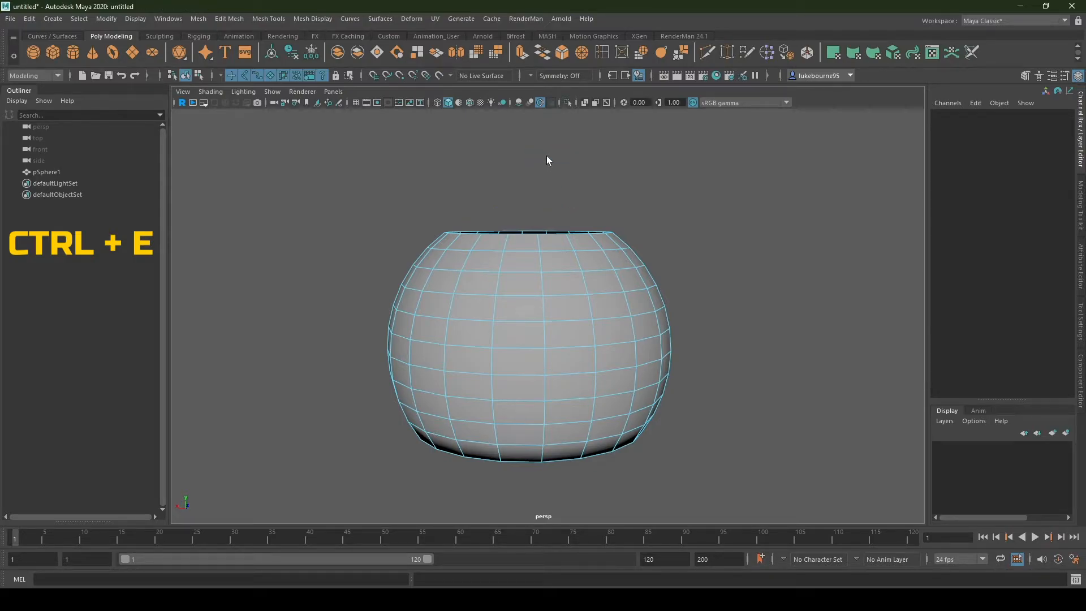
- Select the border edge loop around the sphere's top opening and extrude it
right_click_drag(533, 233, 533, 205)
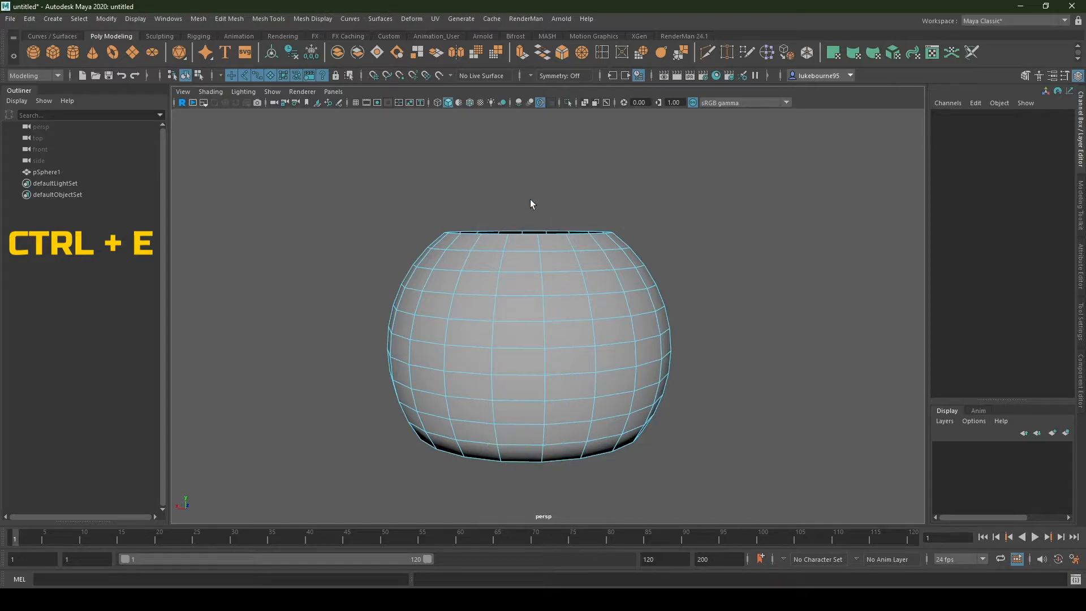
double_click(543, 226)
left_click_drag(643, 208, 614, 258, "alt")
key("ctrl+e")
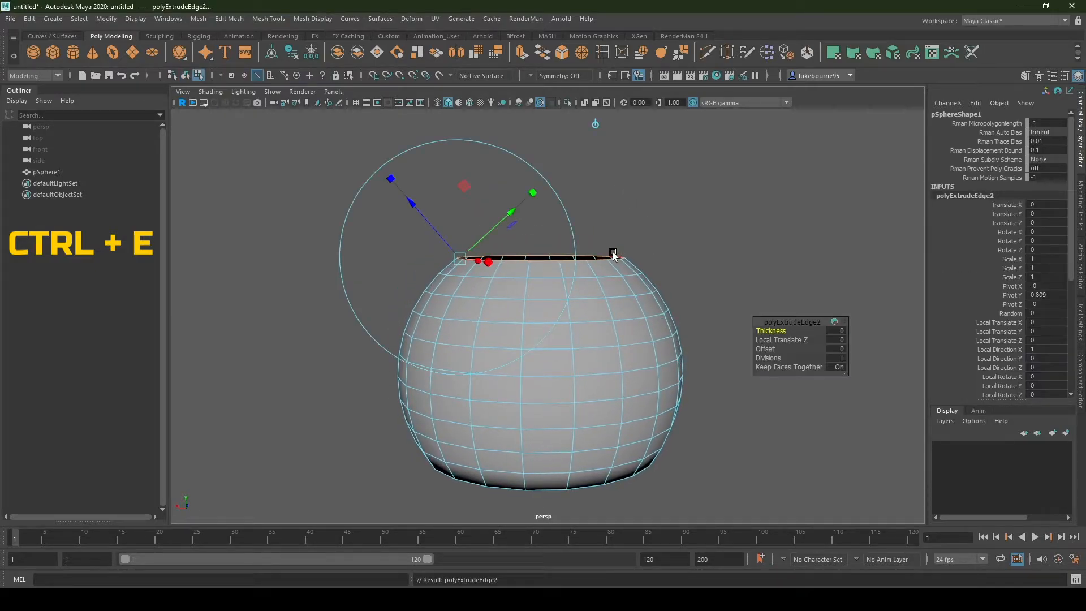
- Move the extruded top edge loop straight up to form a vertical neck above the round body
left_click_drag(723, 256, 734, 253, "alt")
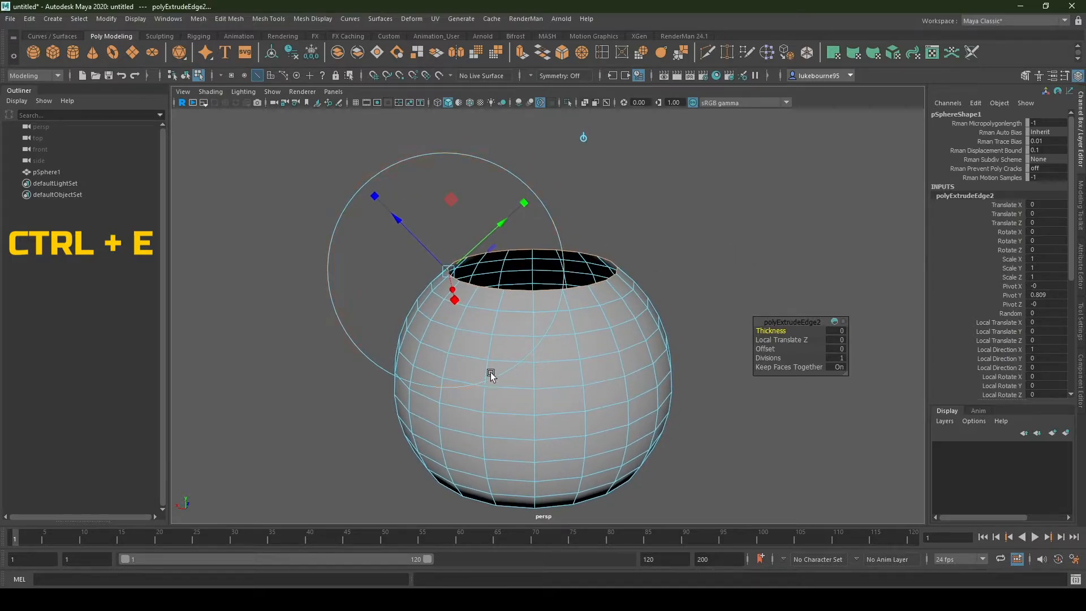
left_click_drag(440, 272, 475, 291)
left_click_drag(445, 272, 482, 295)
key("w")
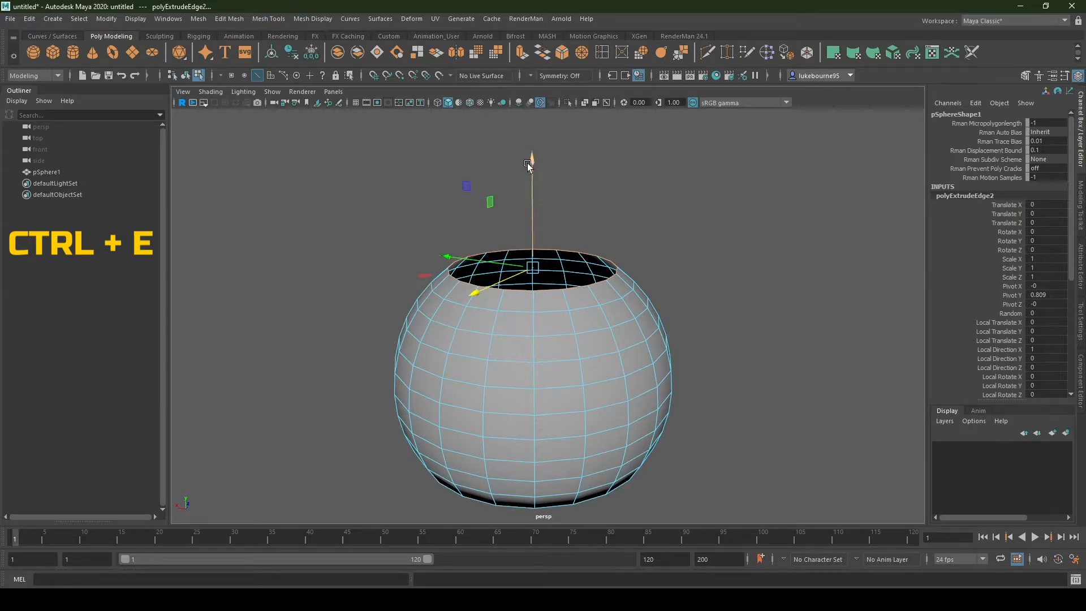
left_click_drag(534, 194, 546, 140)
scroll(661, 251, "down", 3)
left_click_drag(661, 252, 612, 311, "alt")
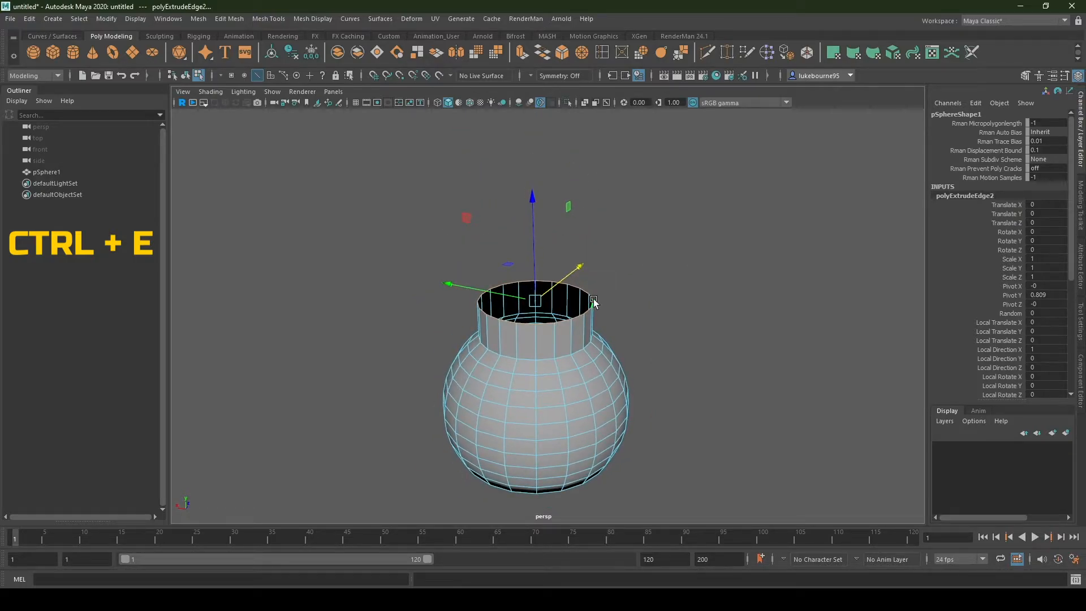
- Scale the neck's top edge loop inward horizontally so the neck tapers above the round body
left_click(589, 294)
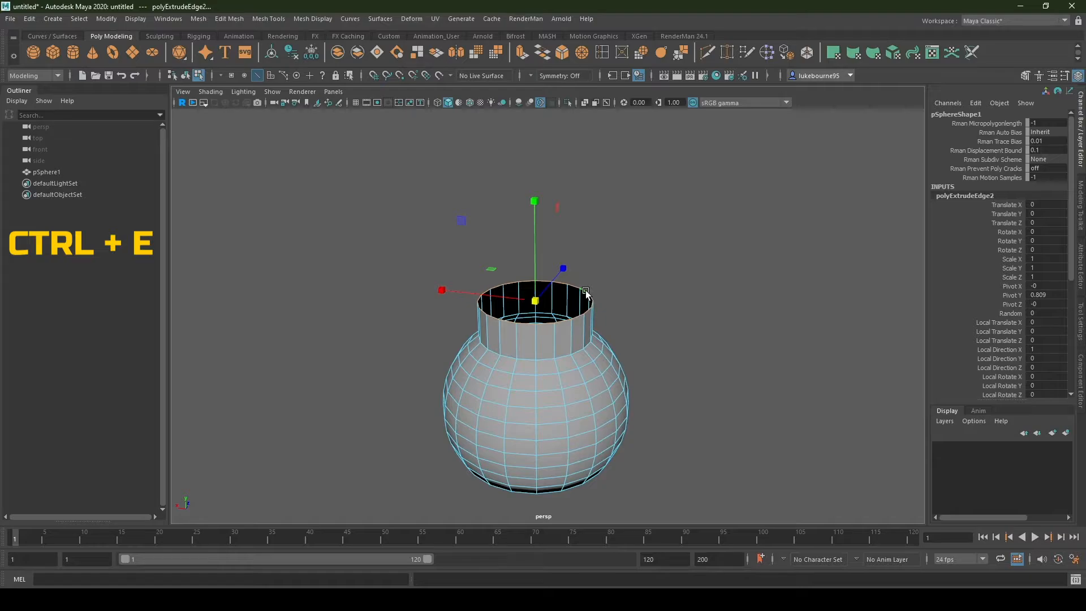
left_click_drag(571, 291, 650, 276, "alt")
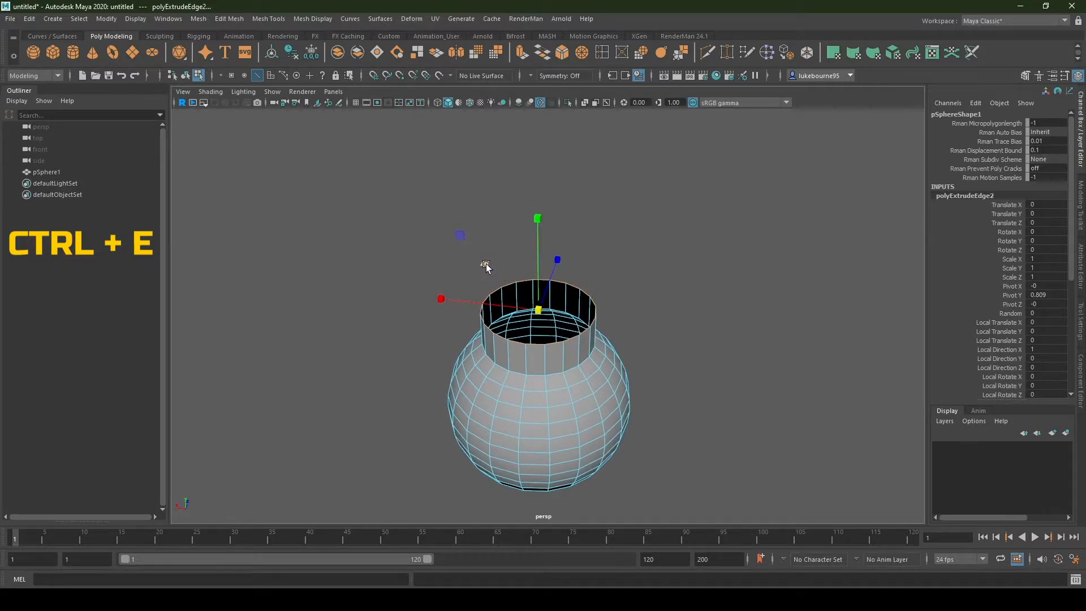
middle_click_drag(485, 266, 500, 273)
left_click_drag(664, 358, 653, 325, "alt")
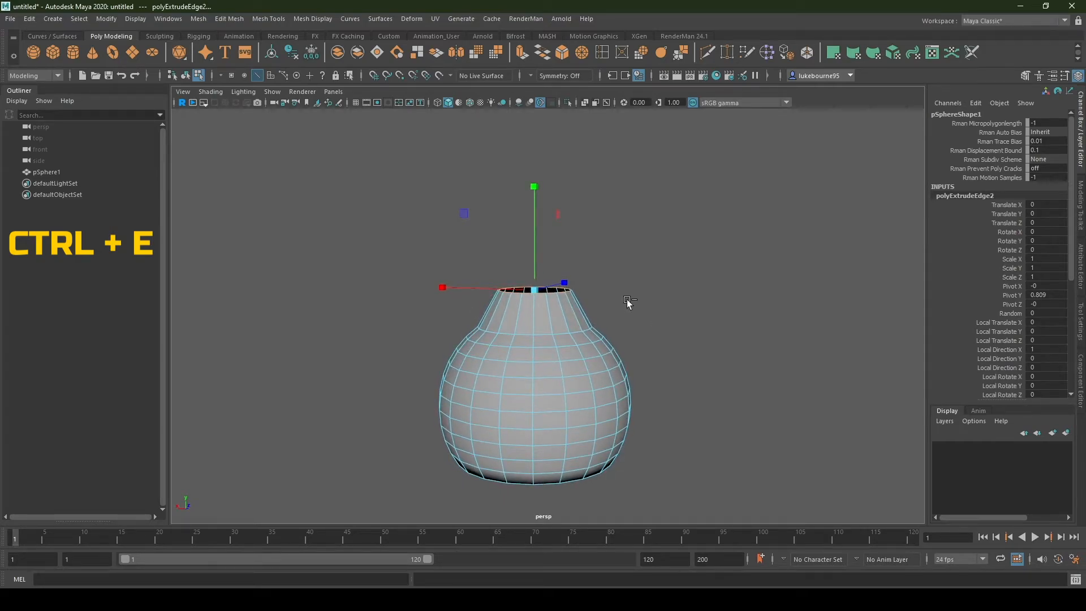
- Extrude the tapered neck's open top edge loop and move it straight up to add a second neck section
key("ctrl+e")
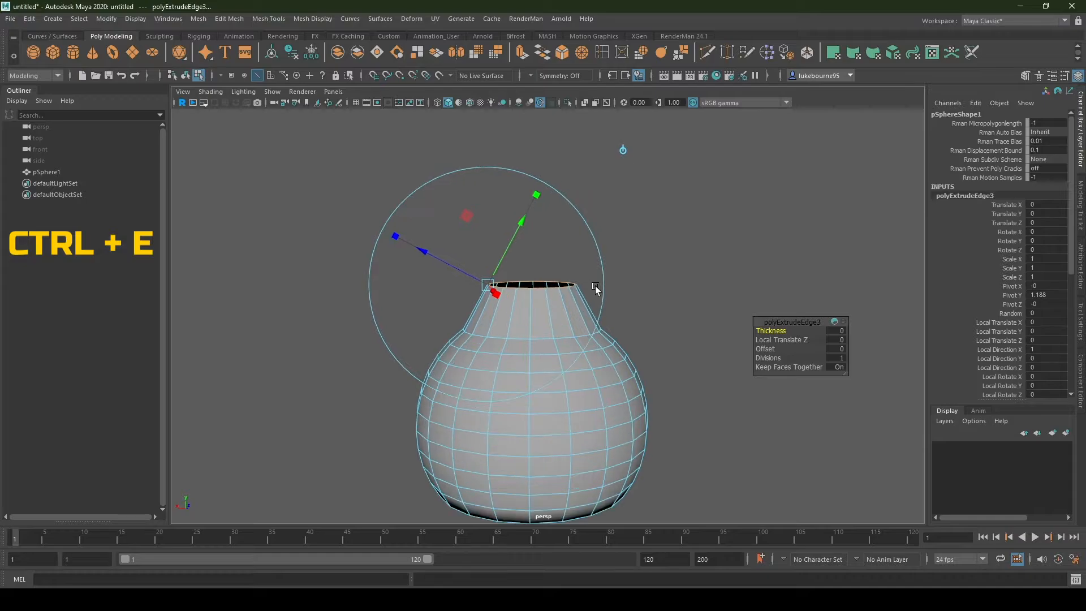
left_click_drag(597, 291, 596, 289, "alt")
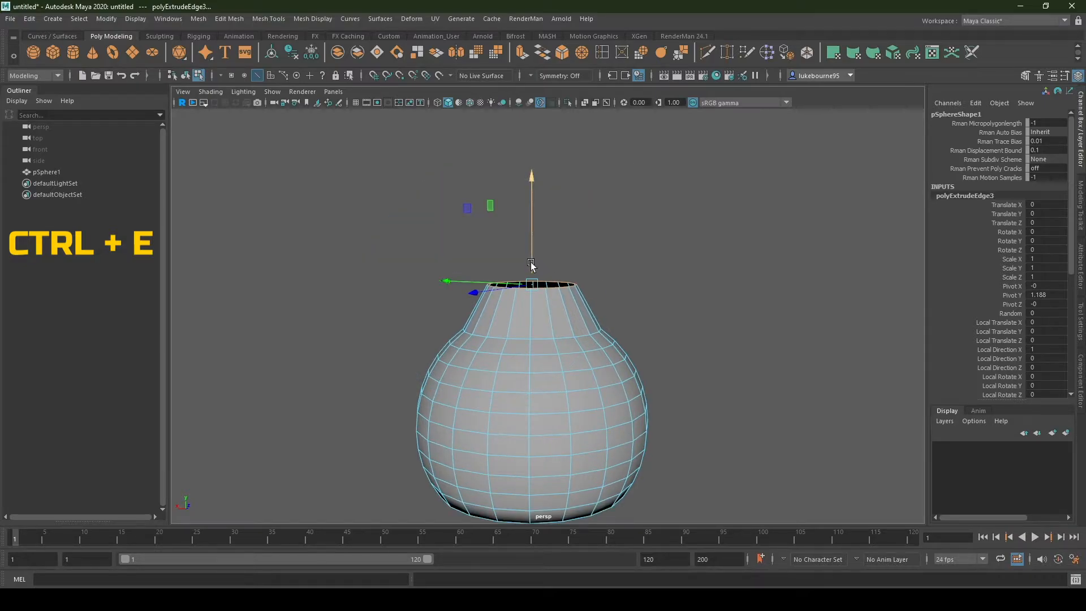
left_click_drag(531, 263, 534, 196)
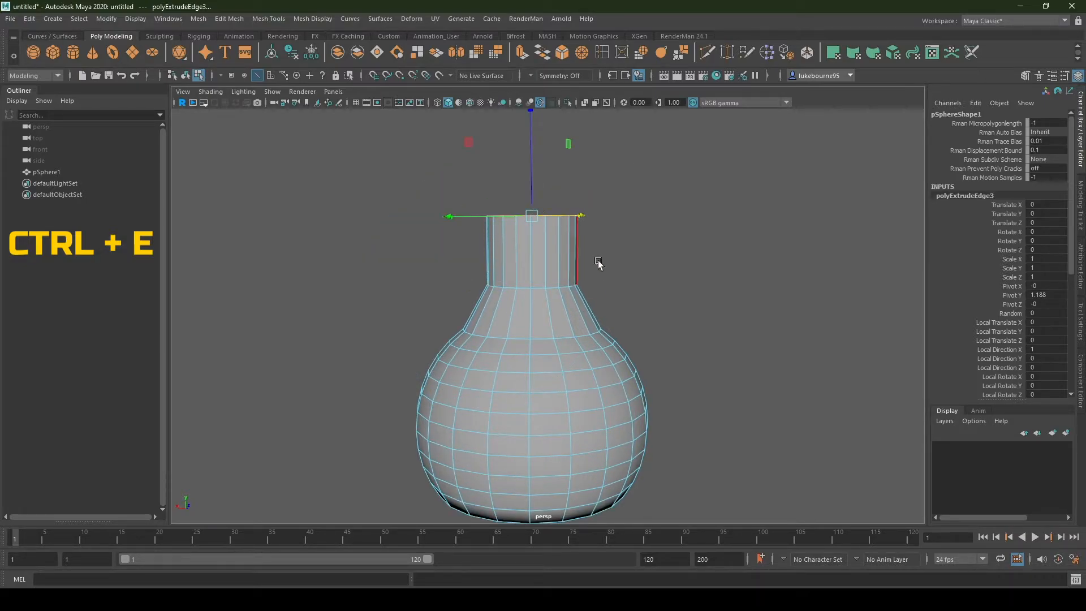
left_click_drag(599, 262, 643, 327, "alt")
scroll(626, 359, "down", 3)
scroll(545, 270, "up", 3)
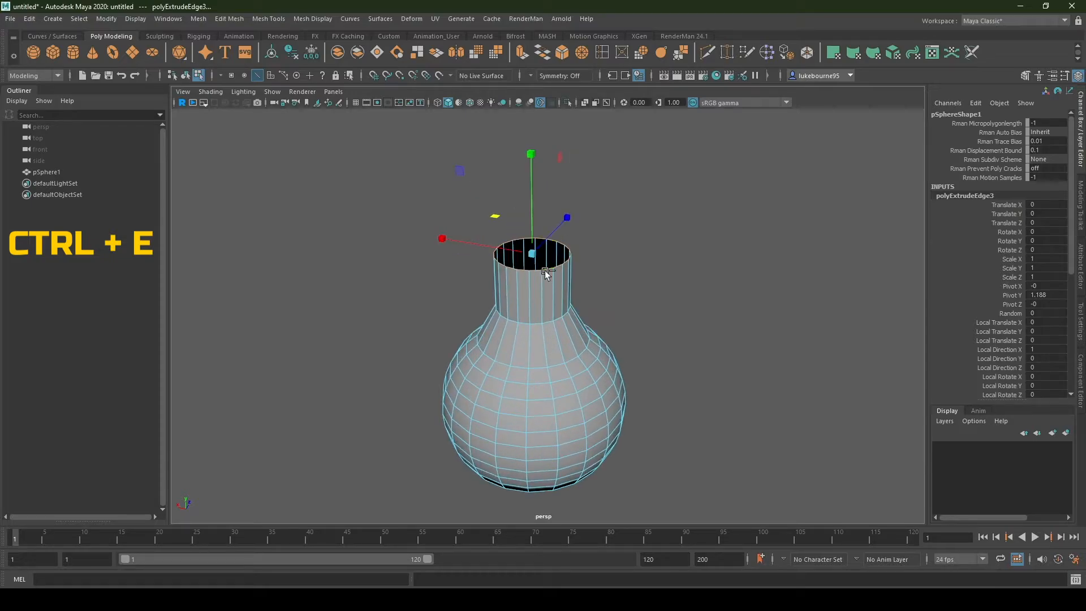
- Scale the new top edge loop slightly inward horizontally to taper the second neck section
left_click_drag(545, 270, 500, 272, "alt")
left_click_drag(487, 216, 647, 340)
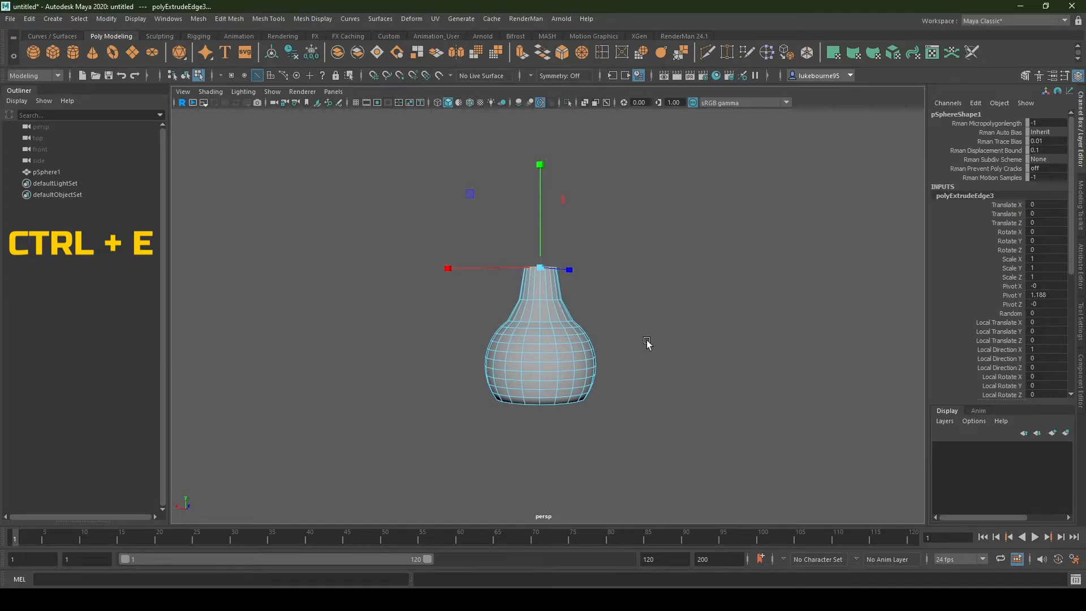
scroll(622, 300, "up", 5)
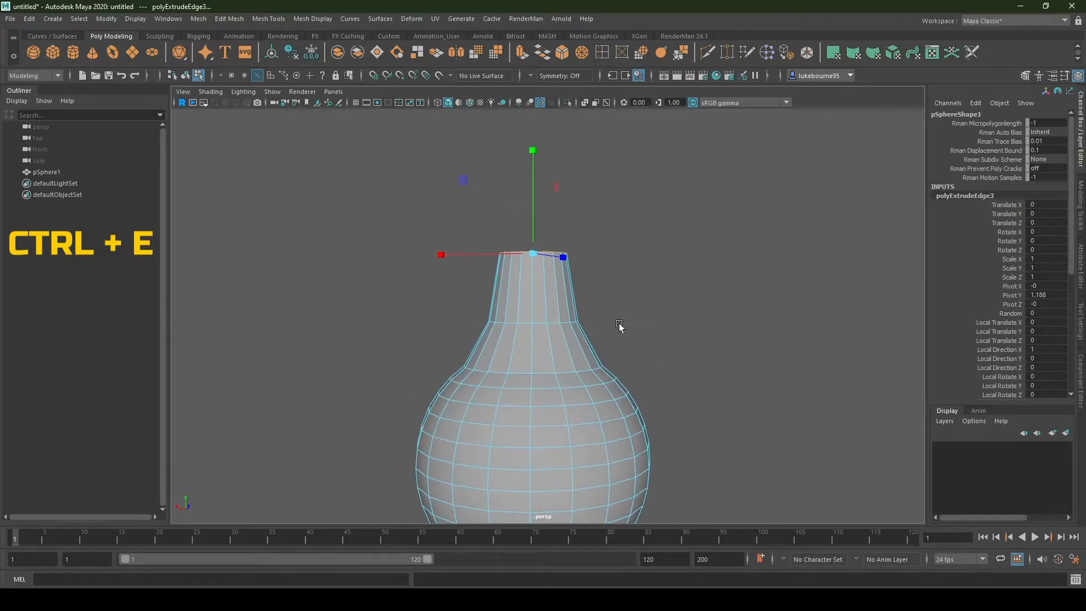
left_click_drag(619, 323, 610, 331, "alt")
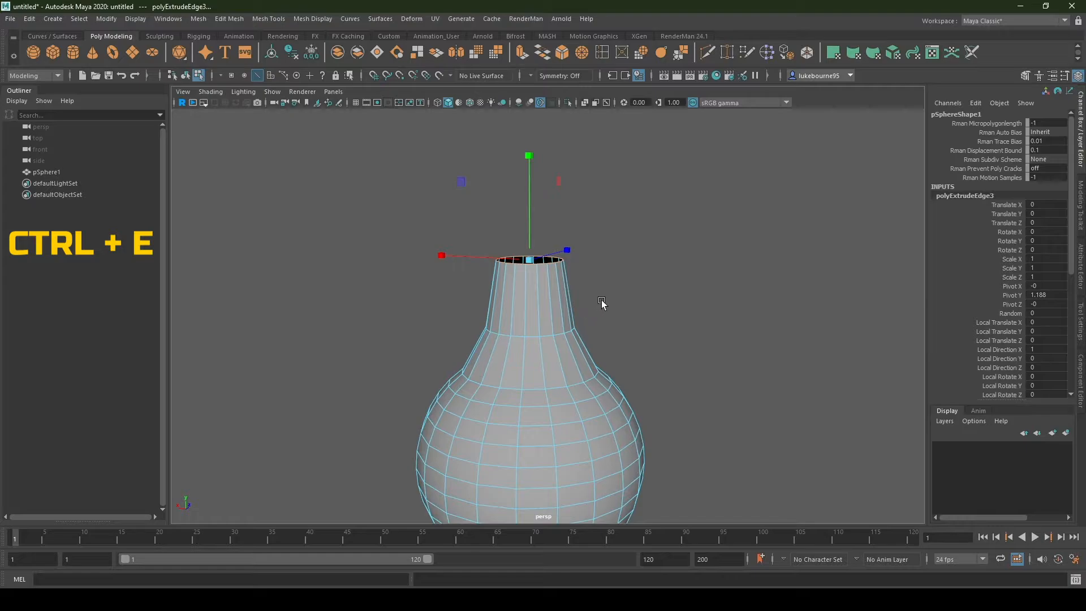
- Extrude the narrowed top edge loop again and raise it straight up to form a long upper neck section
key("ctrl+e")
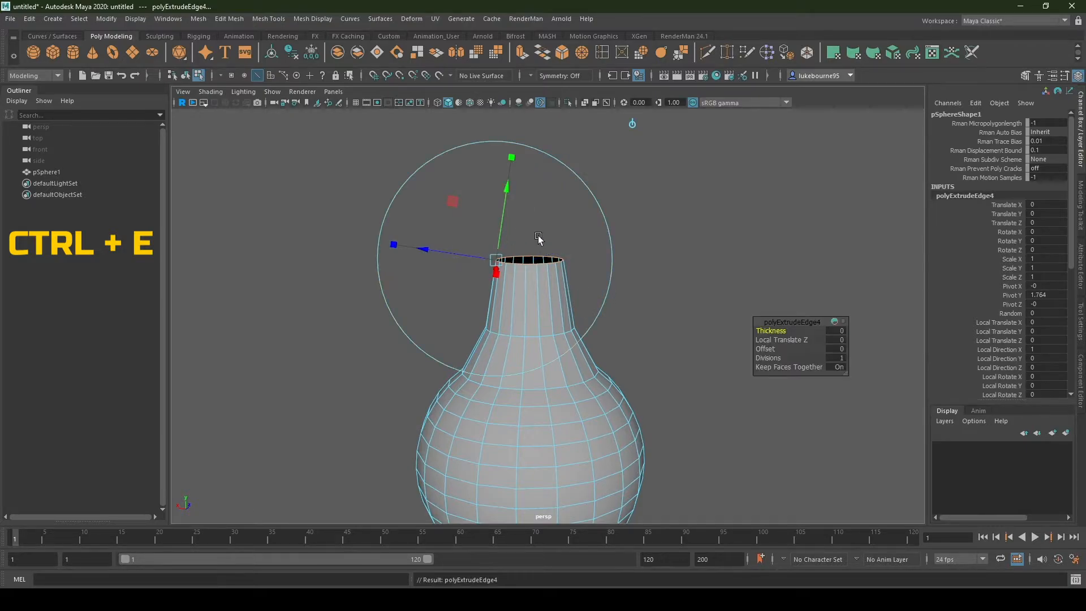
left_click_drag(528, 223, 529, 164)
scroll(575, 250, "down", 4)
mouse_move(604, 335)
left_mouse_down("alt")
mouse_move(607, 352)
mouse_move(587, 322)
mouse_move(583, 336)
left_mouse_up("alt")
scroll(583, 321, "up", 4)
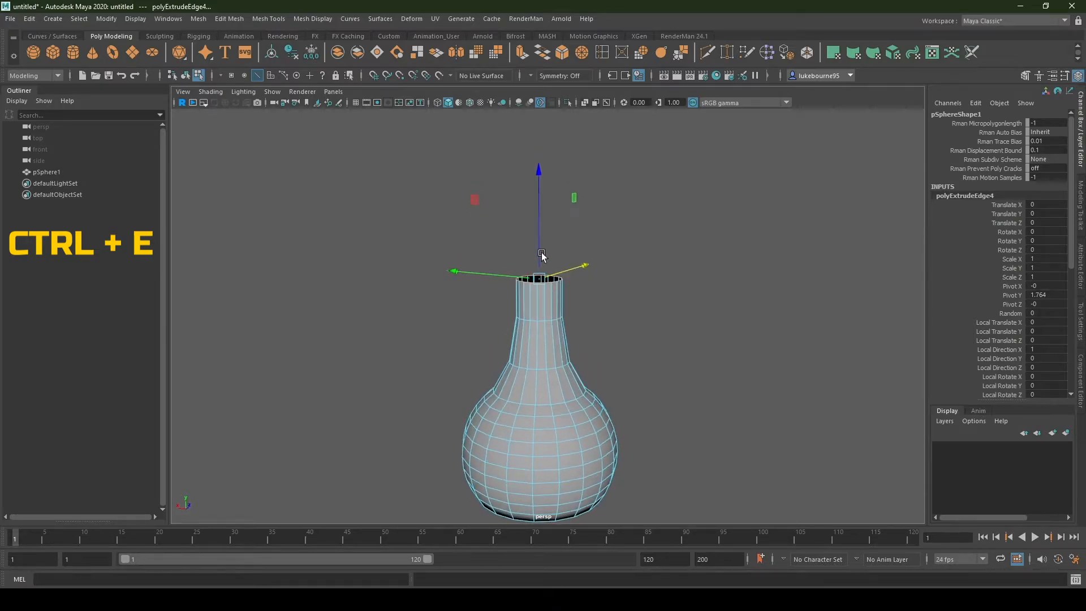
left_click_drag(542, 247, 546, 225)
scroll(613, 359, "down", 3)
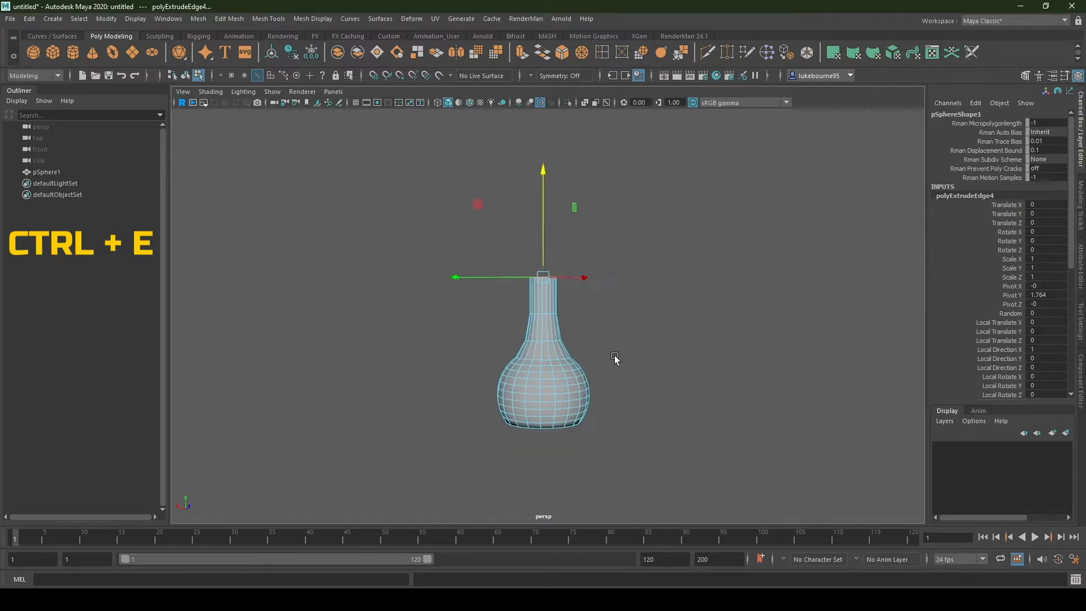
- Extrude the top edge loop once more and merge it to the center to close the neck opening
left_click_drag(614, 359, 621, 337, "alt")
scroll(619, 339, "up", 4)
scroll(615, 328, "up", 3)
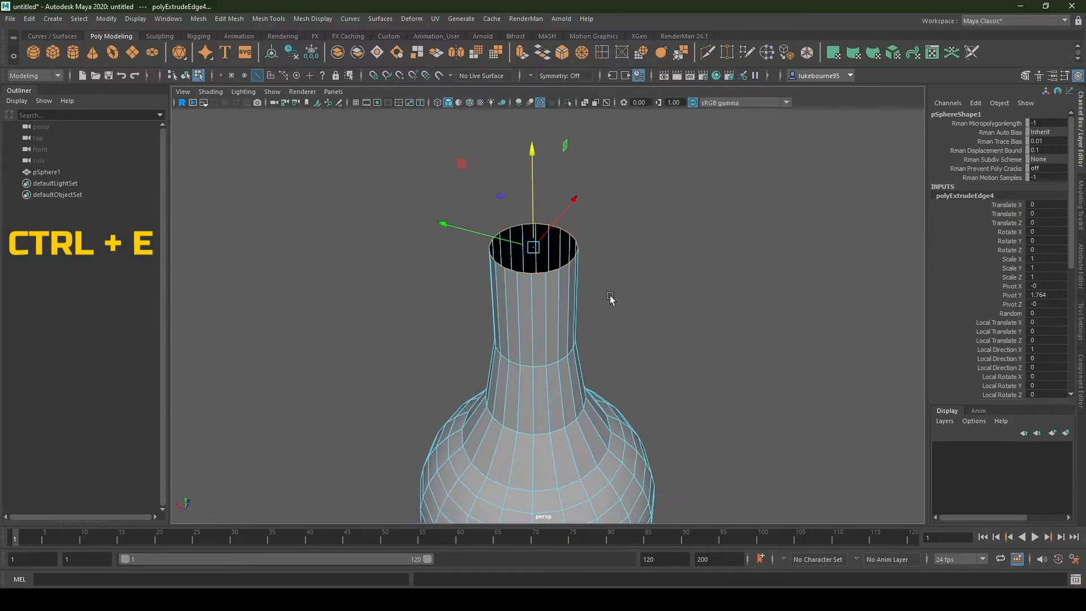
middle_click_drag(611, 298, 623, 315, "alt")
scroll(623, 315, "up", 3)
key("ctrl+e")
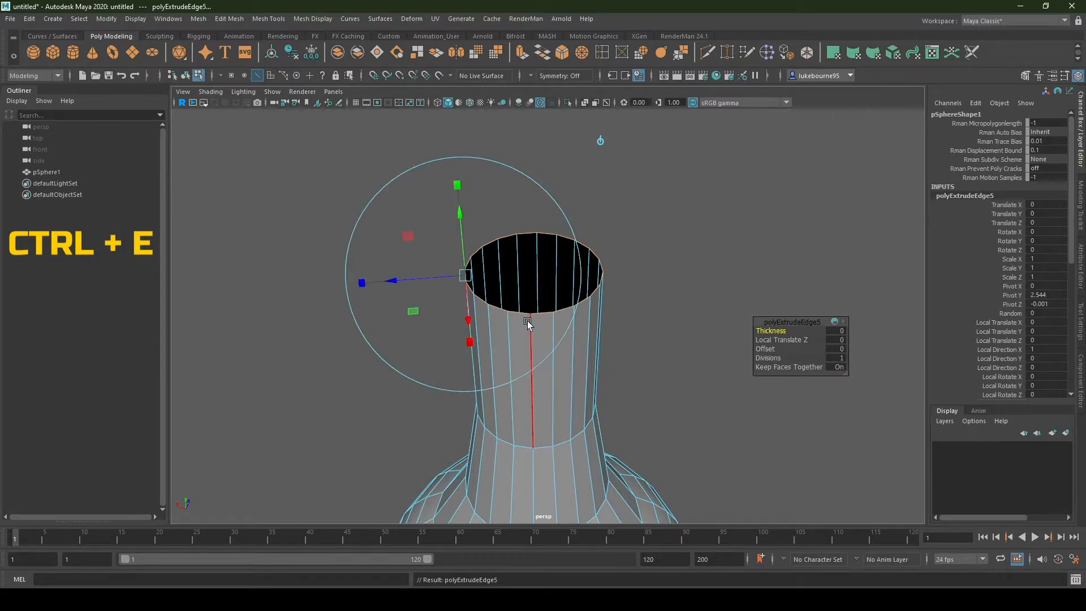
left_click(581, 52)
left_click(623, 248)
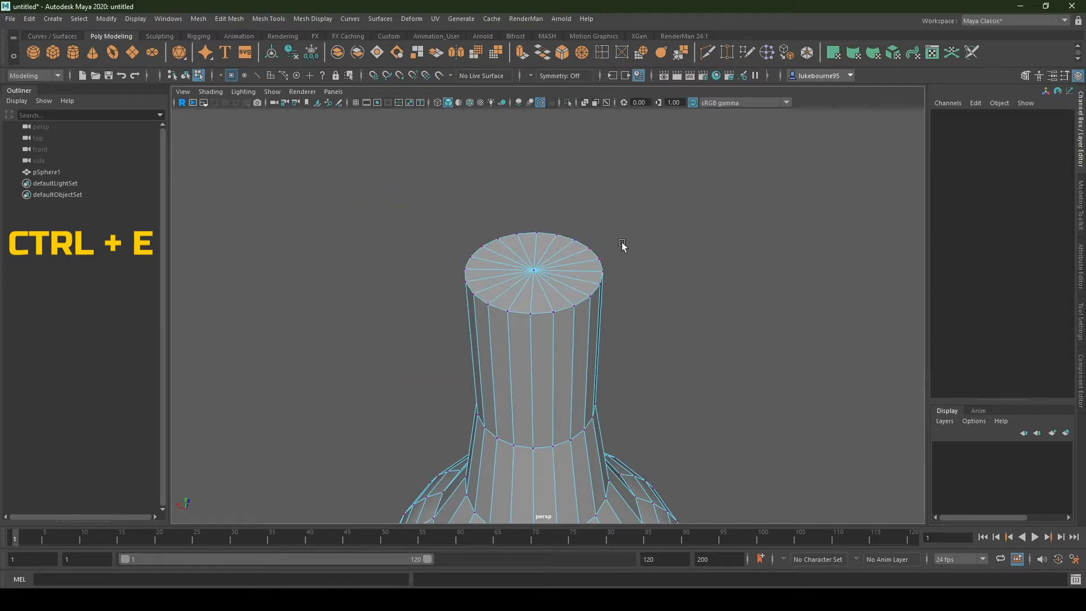
- Examine the shading and silhouette of the capped bottle from the neck down to the base
left_click_drag(677, 330, 641, 364, "alt")
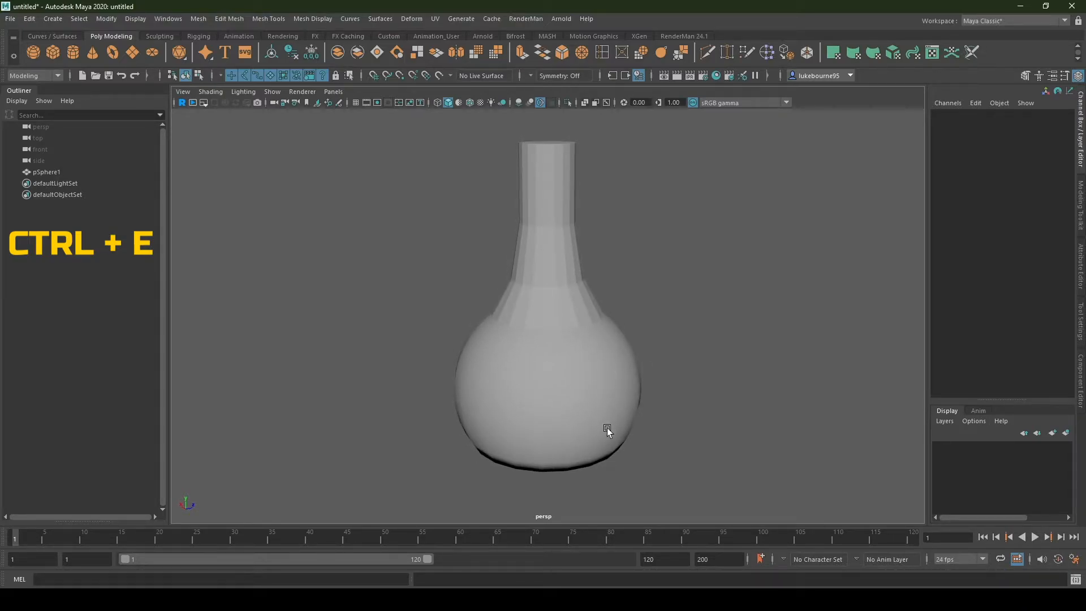
left_click_drag(605, 428, 582, 420, "alt")
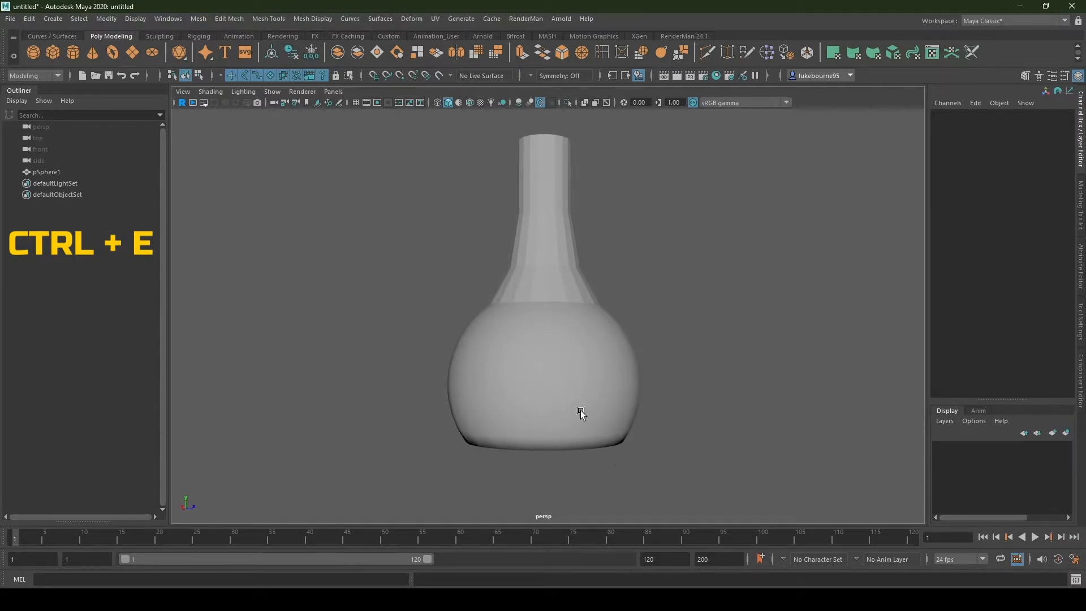
left_click_drag(643, 287, 646, 307, "alt")
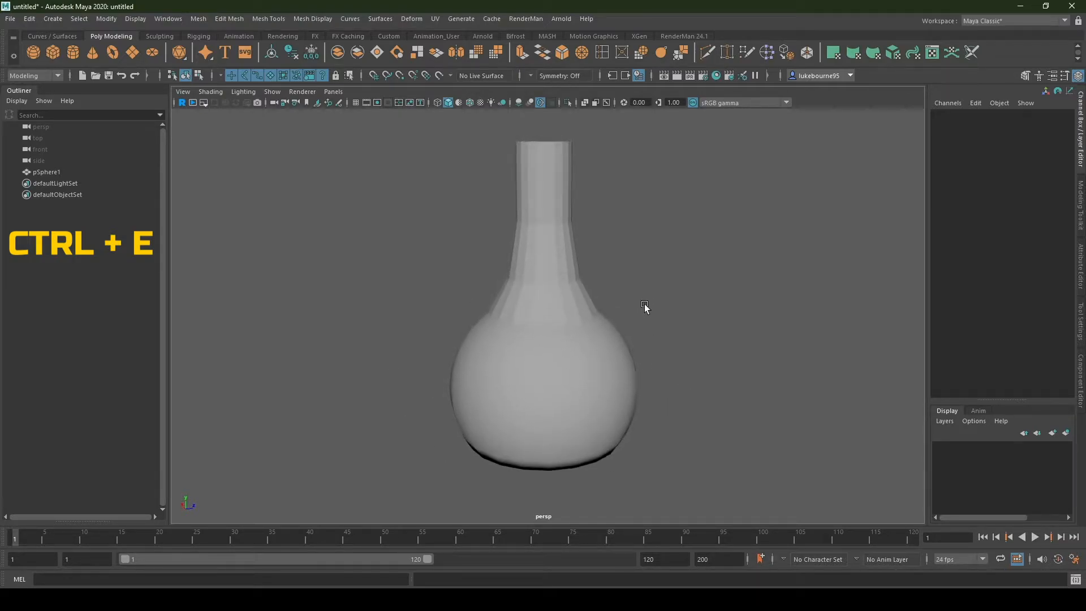
middle_click_drag(588, 259, 597, 326, "alt")
scroll(598, 326, "up", 2)
left_click_drag(599, 326, 603, 340, "alt")
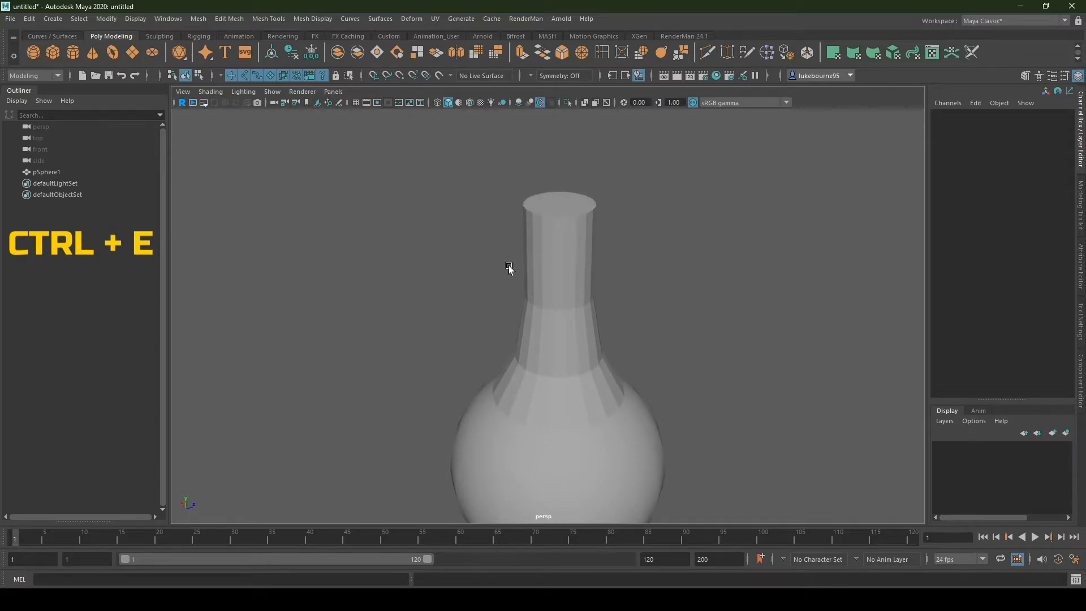
scroll(588, 331, "down", 3)
left_click_drag(607, 362, 590, 327, "alt")
middle_click_drag(636, 365, 645, 324, "alt")
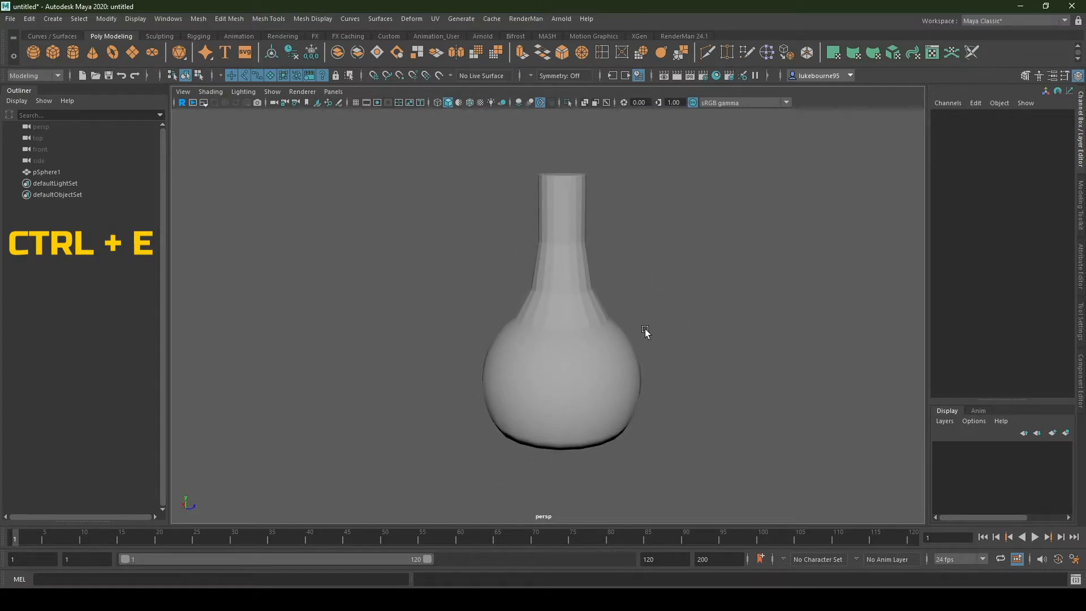
scroll(645, 328, "up", 3)
scroll(643, 316, "up", 2)
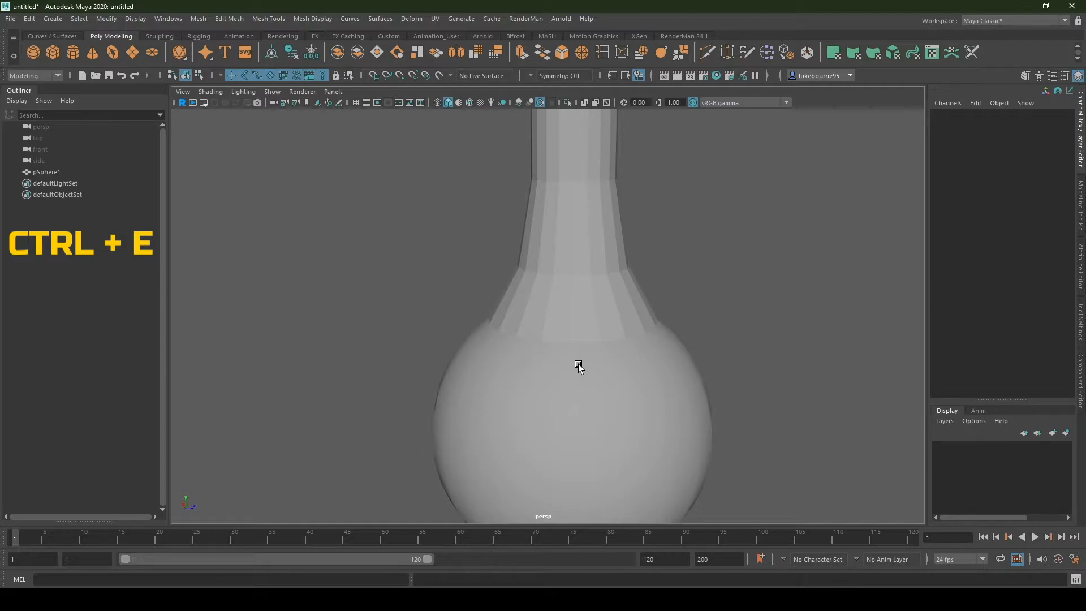
scroll(579, 366, "down", 3)
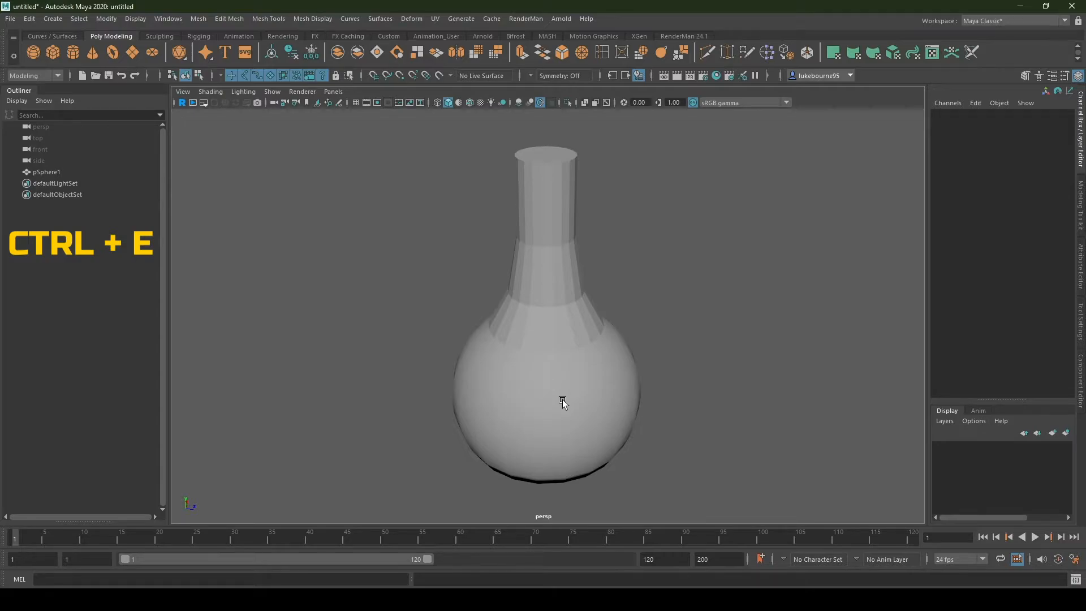
- Harden all edges of the bottle mesh and inspect the faceted shading
left_click(584, 371)
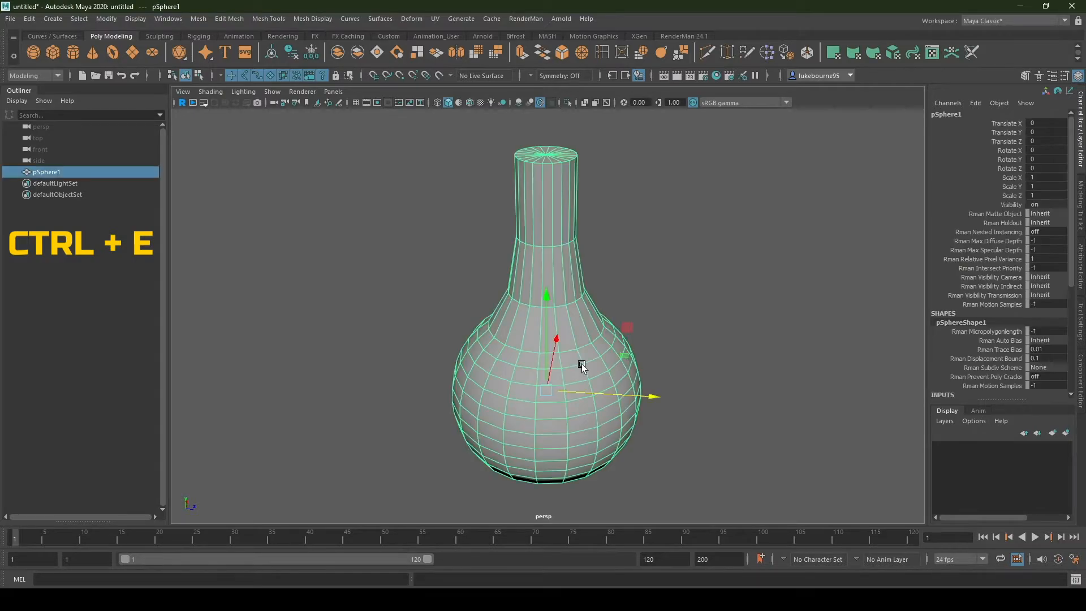
left_click(315, 17)
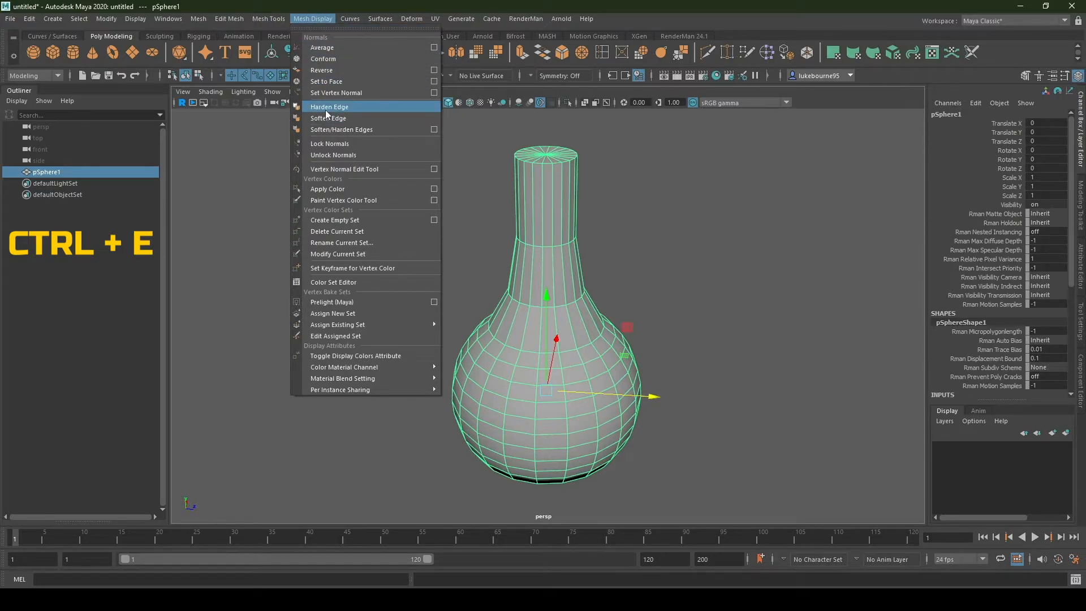
left_click(325, 110)
left_click(716, 323)
scroll(625, 454, "up", 5)
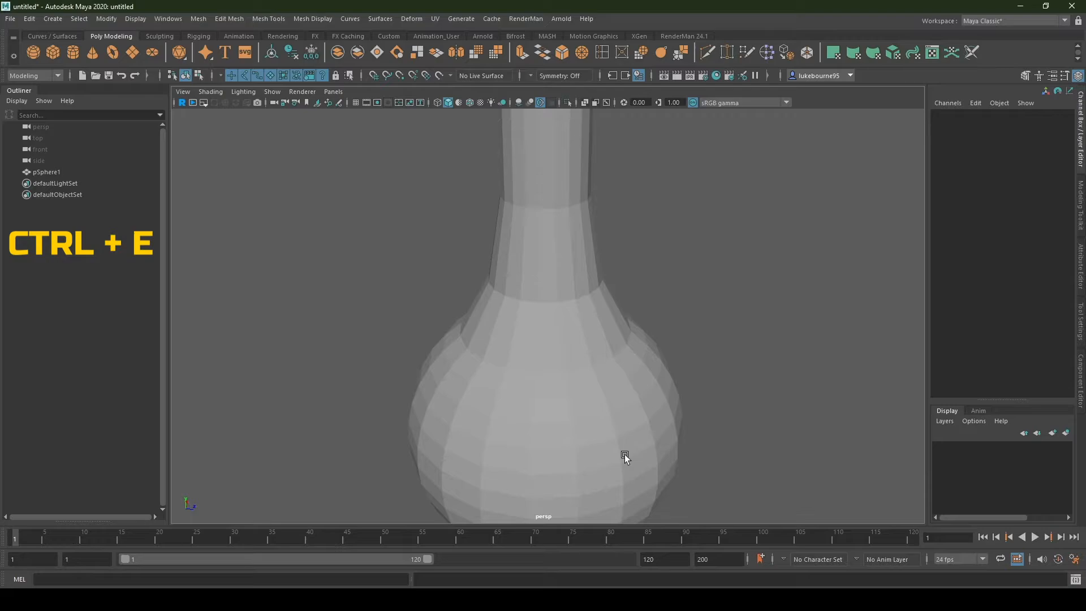
scroll(624, 425, "down", 5)
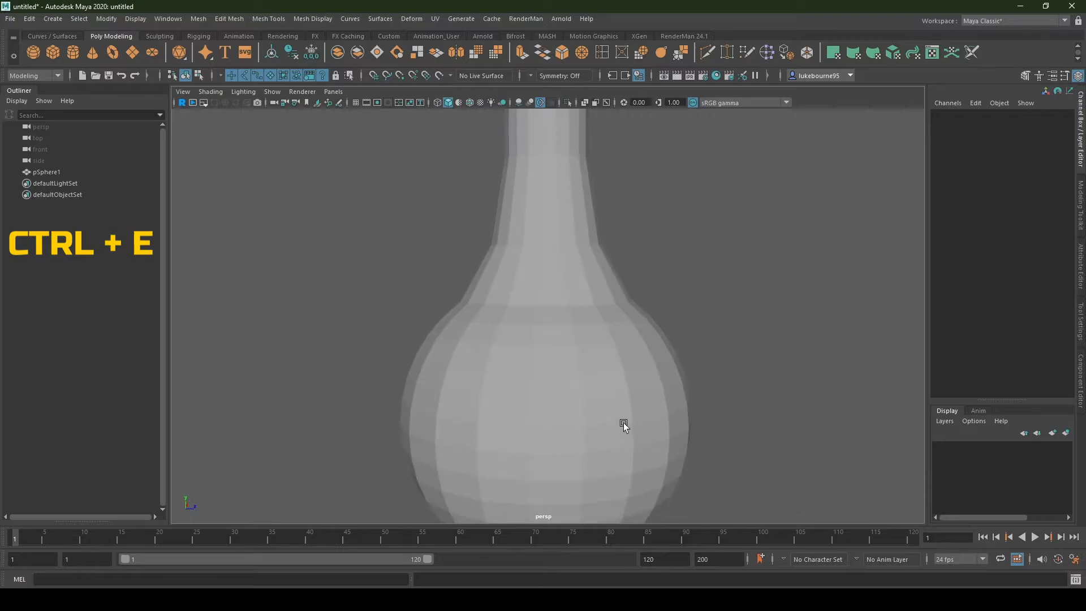
left_click_drag(601, 409, 593, 430, "alt")
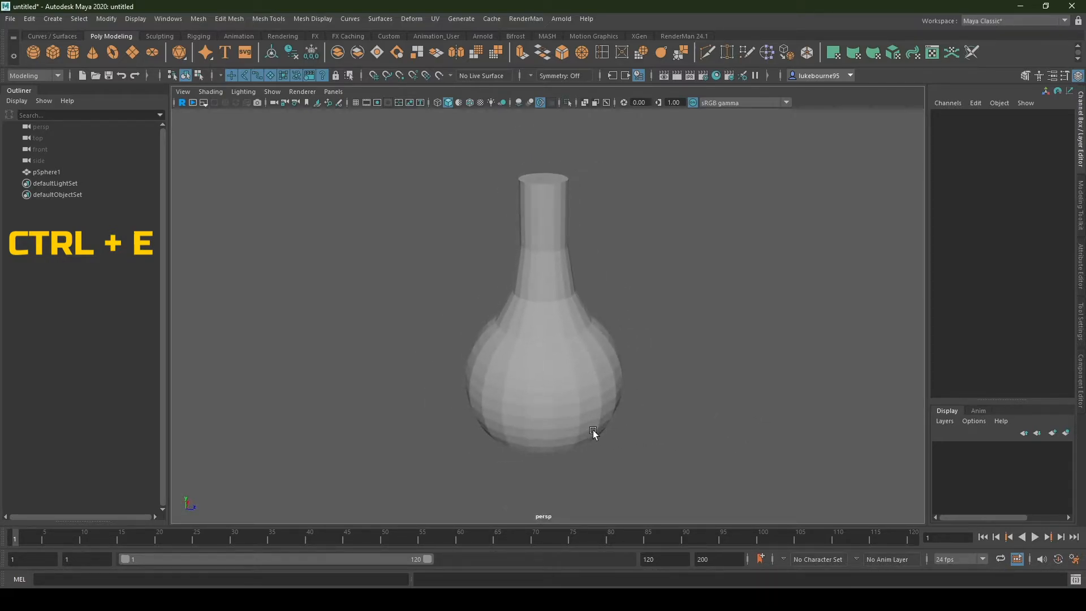
scroll(642, 403, "down", 4)
scroll(642, 403, "down", 1)
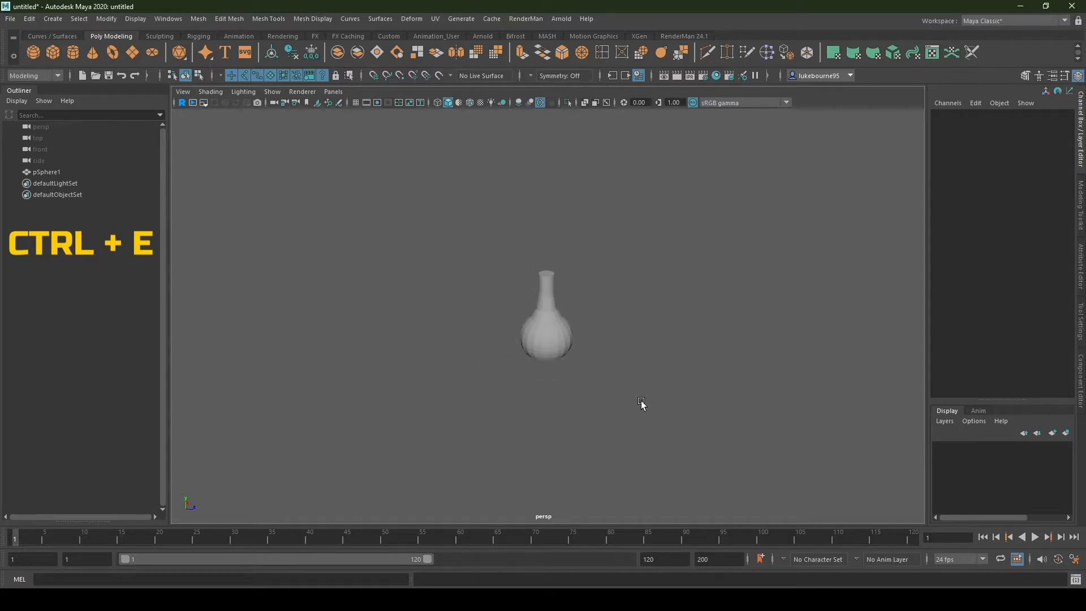
scroll(641, 402, "up", 3)
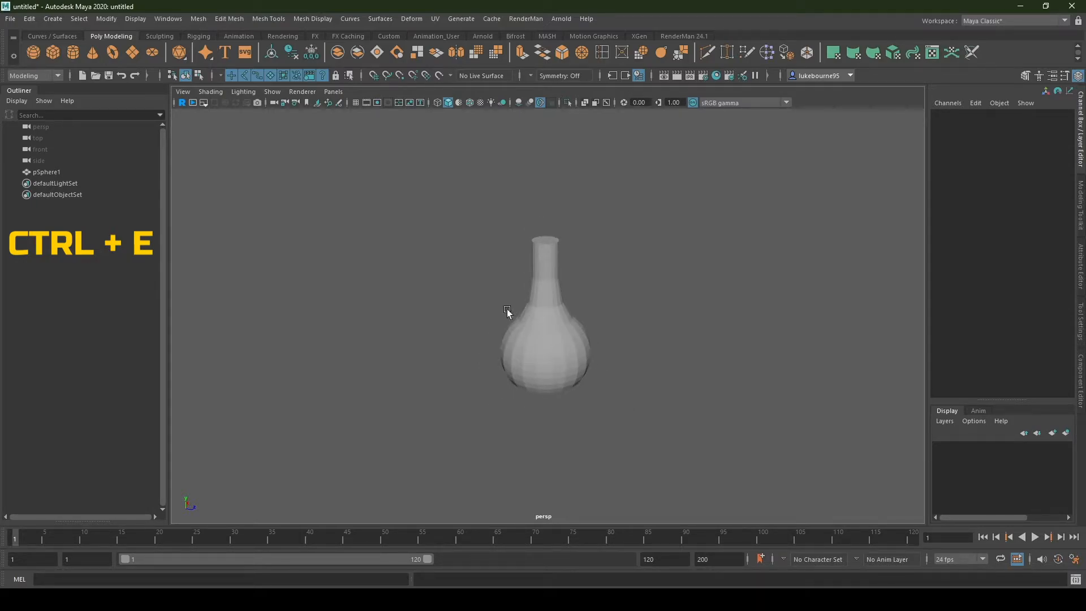
- Select the edge loops around the neck's top rim and around the flat base of the bottle
left_click(558, 252)
right_click_drag(558, 253, 559, 223)
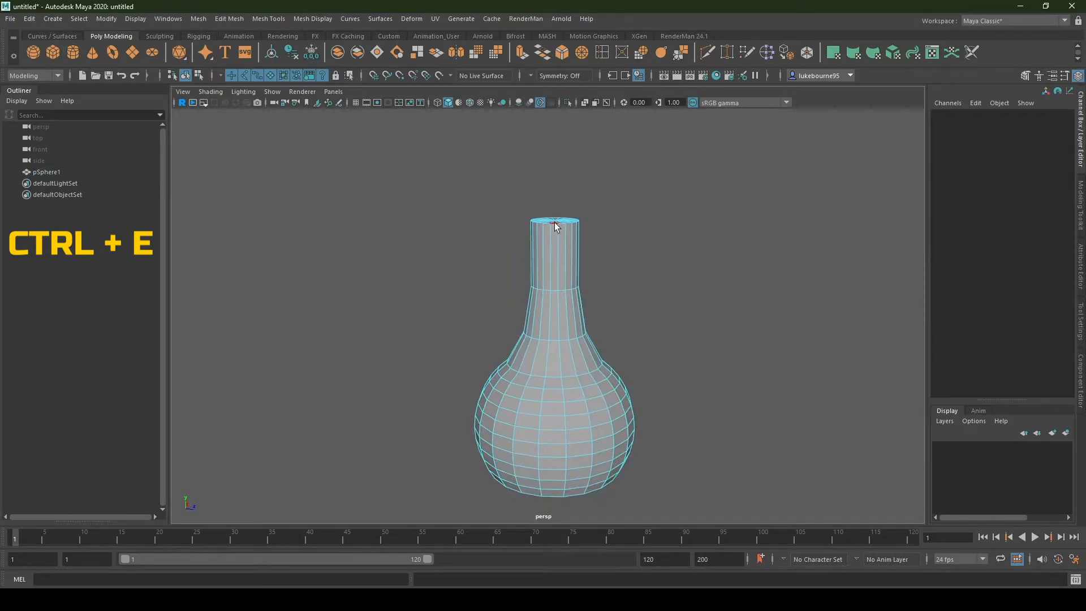
double_click(556, 226)
left_click_drag(556, 230, 640, 402, "alt")
double_click(559, 398)
left_click_drag(617, 300, 633, 237, "alt")
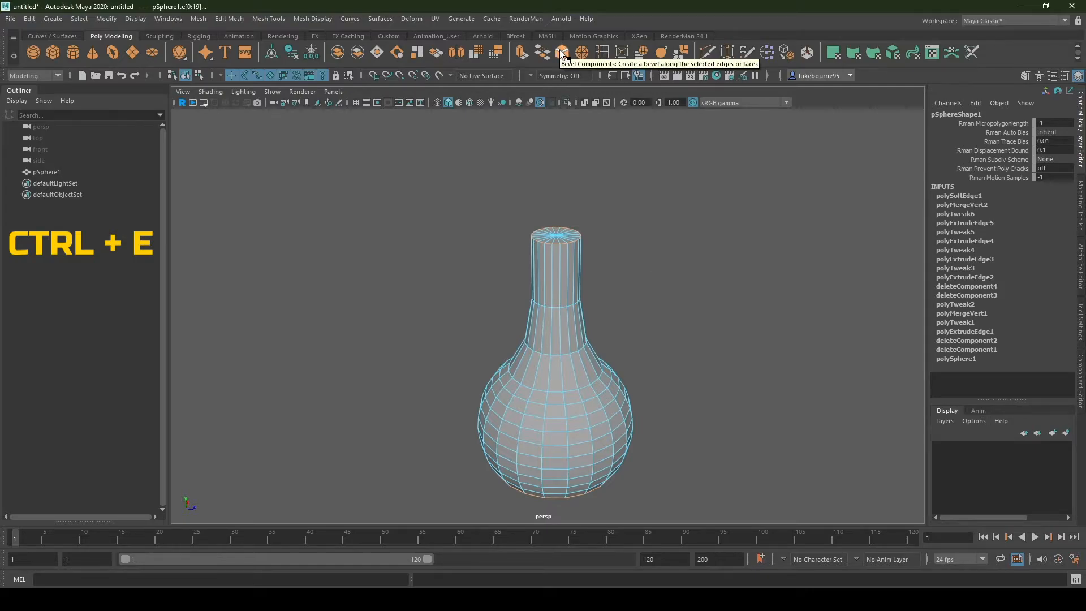
left_click(237, 20)
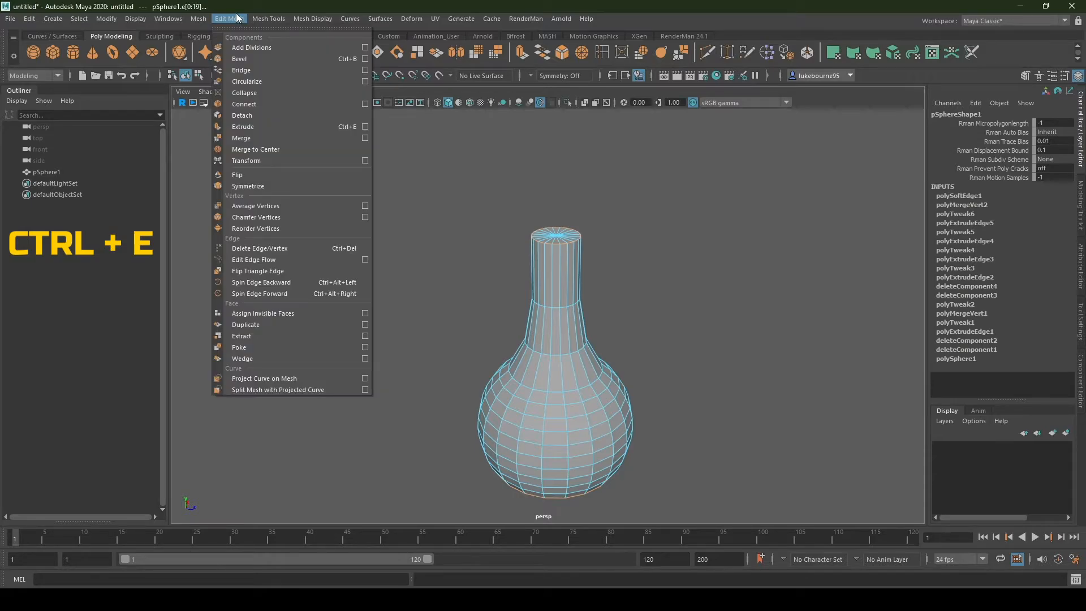
left_click(251, 58, "ctrl+shift")
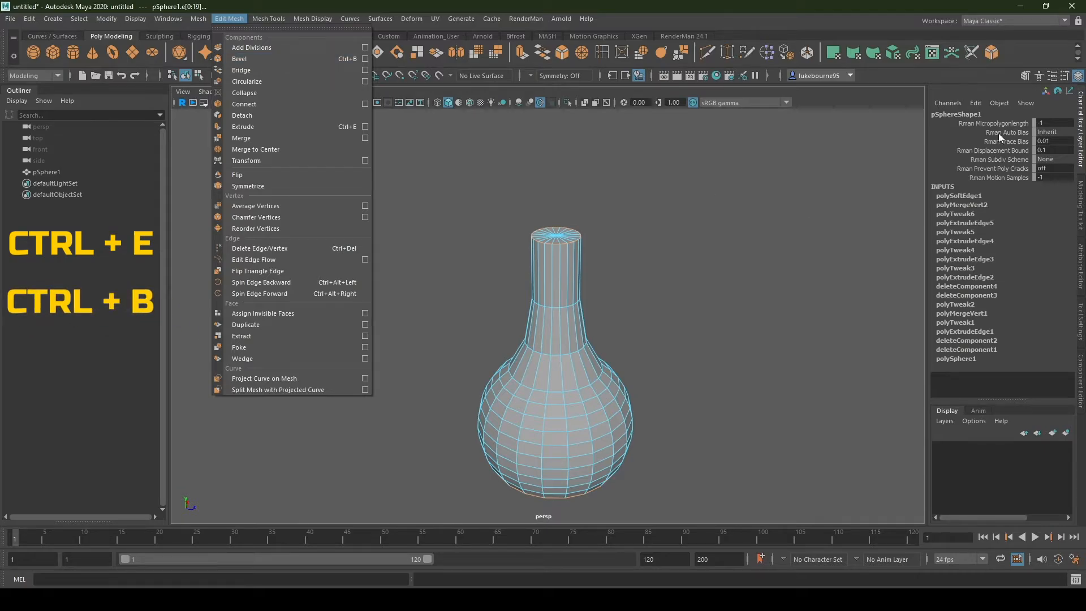
right_click(993, 57)
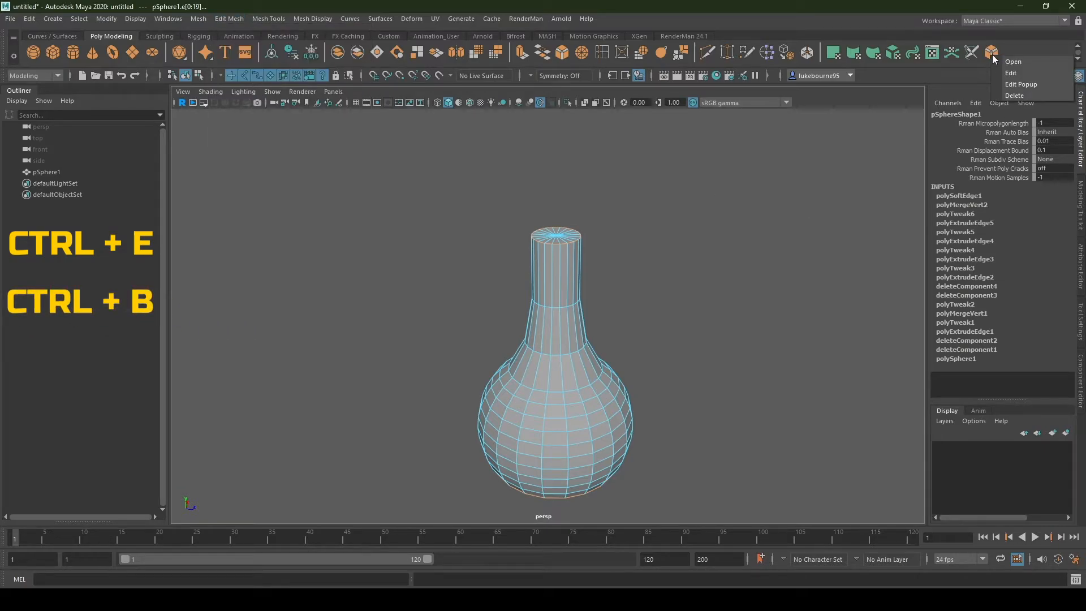
left_click(1017, 95)
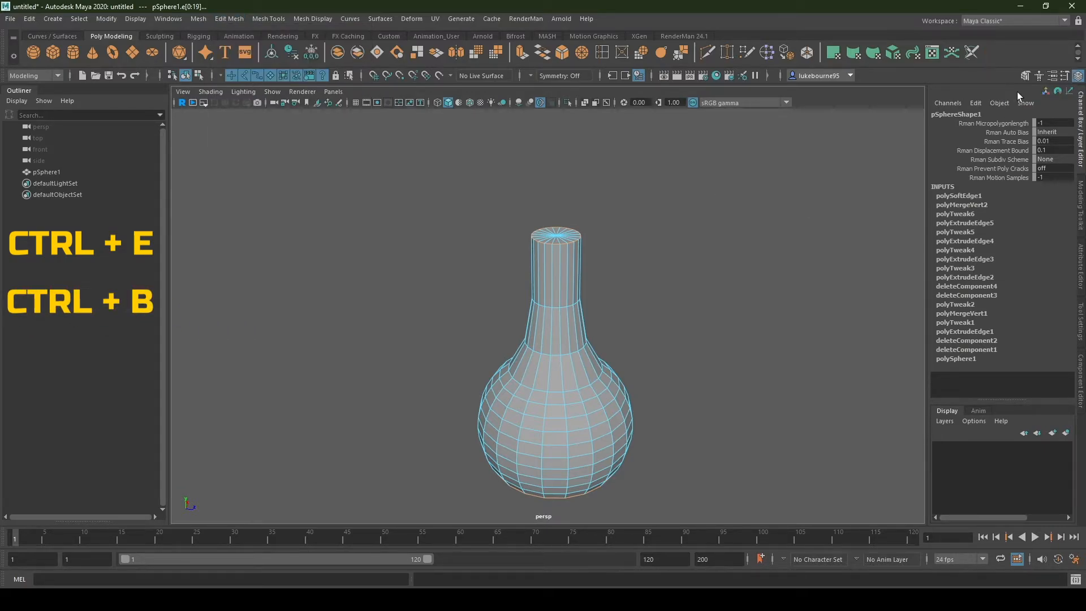
- Bevel the selected rim and base edge loops with a fraction of 0.3
left_click(563, 53)
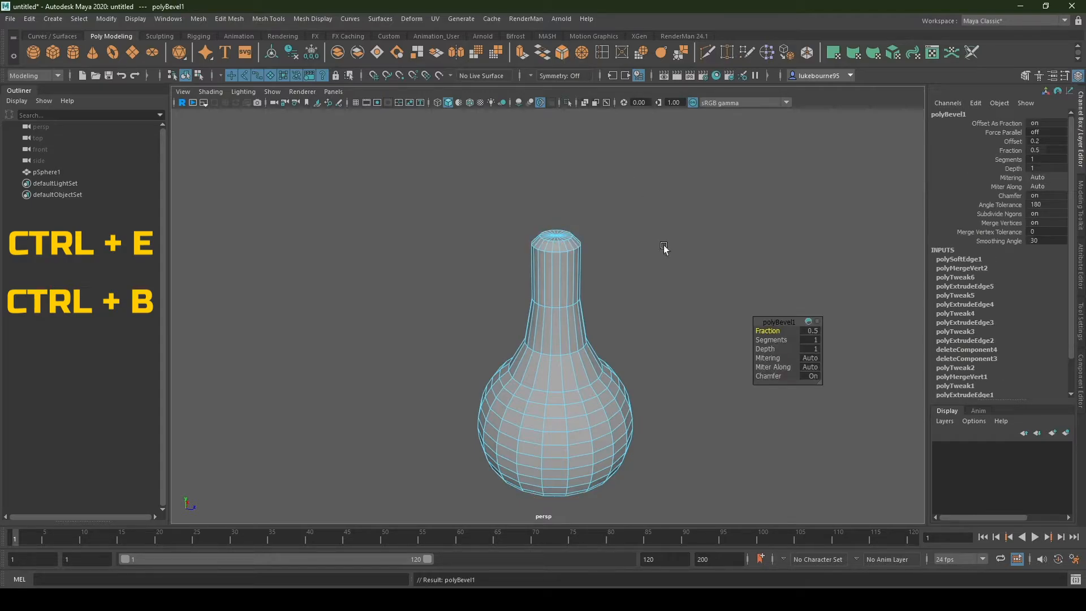
mouse_move(635, 376)
left_mouse_down("alt")
mouse_move(645, 322)
mouse_move(635, 379)
left_mouse_up("alt")
scroll(585, 239, "up", 3)
left_click_drag(585, 239, 590, 301, "alt")
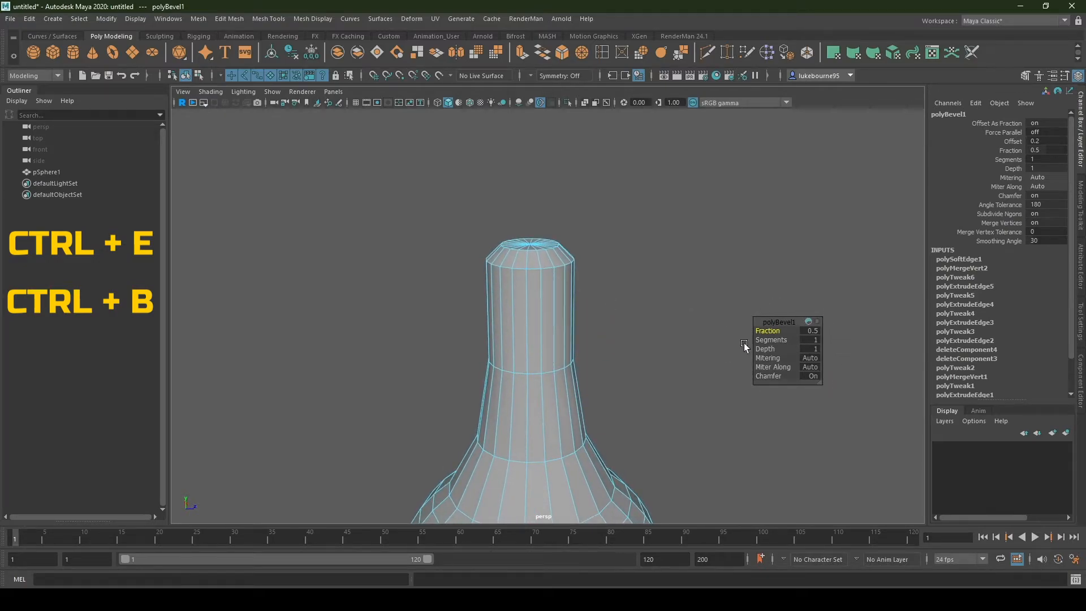
left_click(814, 331)
type(".3")
key("Return")
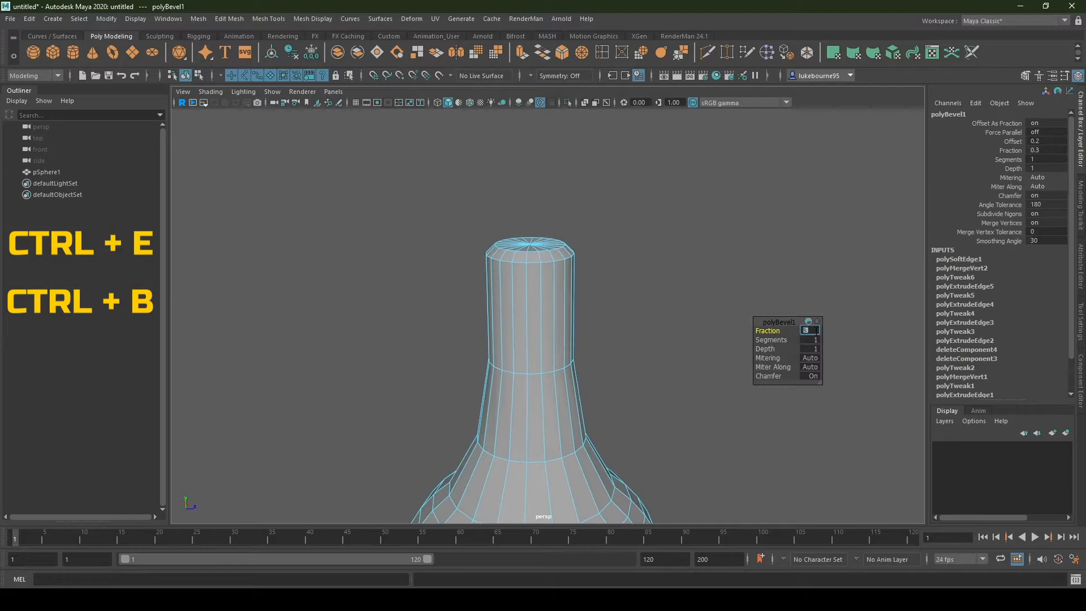
- Return to object mode, deselect the bottle and examine the shading of the bevelled rim and neck
right_click_drag(555, 286, 604, 242)
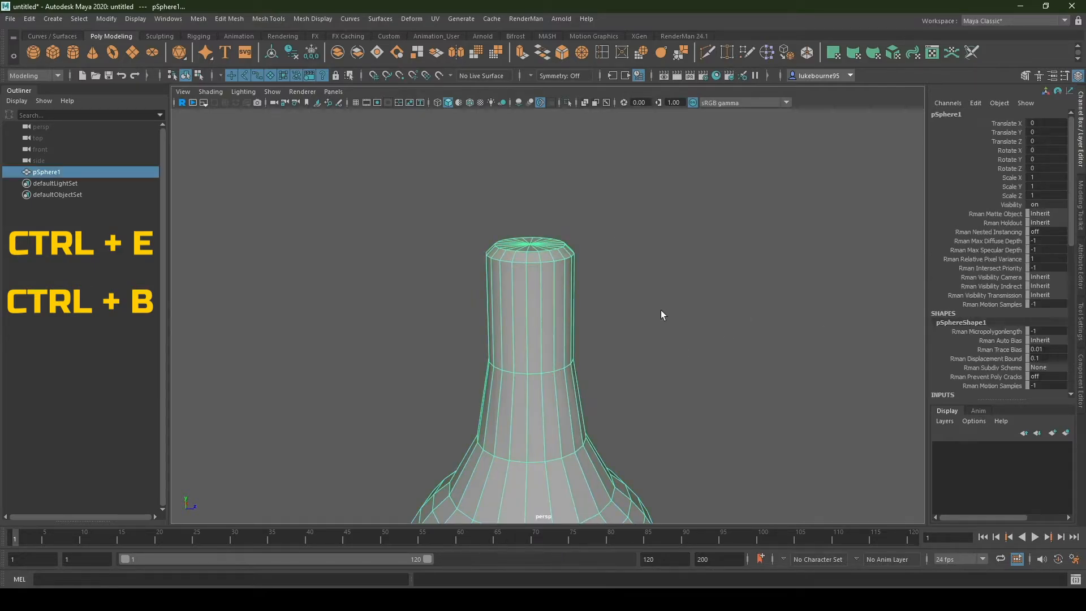
left_click(669, 362)
scroll(669, 361, "down", 5)
middle_click_drag(661, 399, 678, 333, "alt")
mouse_move(677, 398)
left_mouse_down("alt")
mouse_move(676, 359)
mouse_move(675, 399)
left_mouse_up("alt")
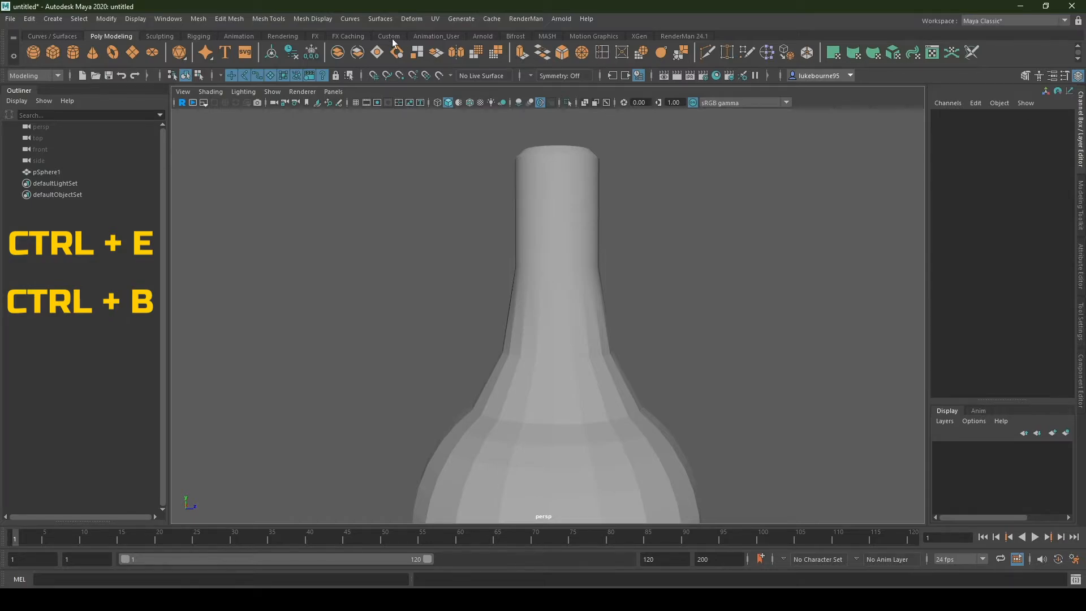
left_click(270, 18)
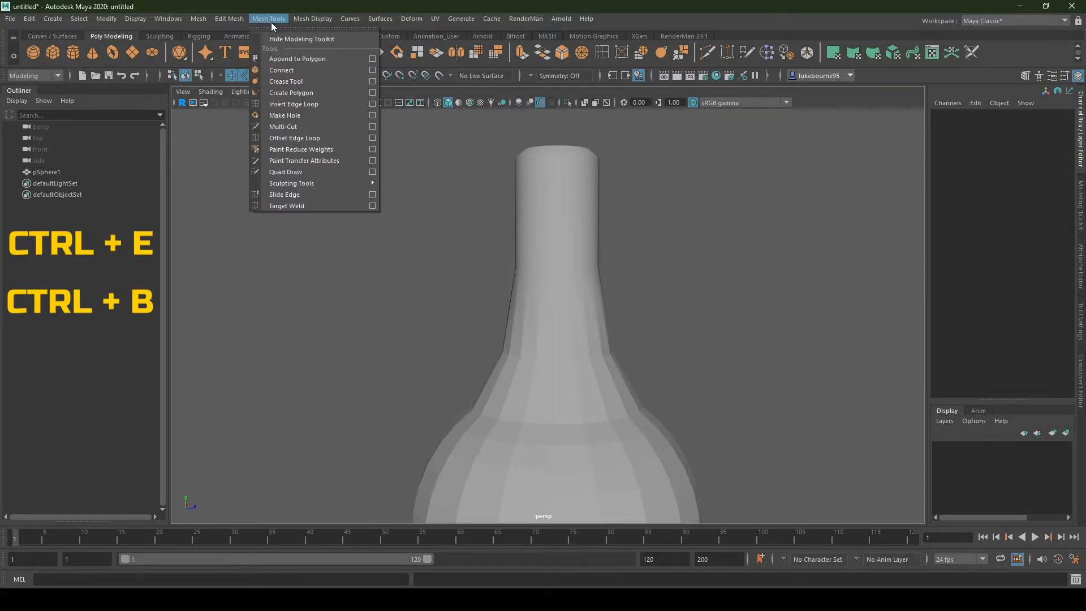
left_click(293, 108, "ctrl+shift")
right_click(994, 52)
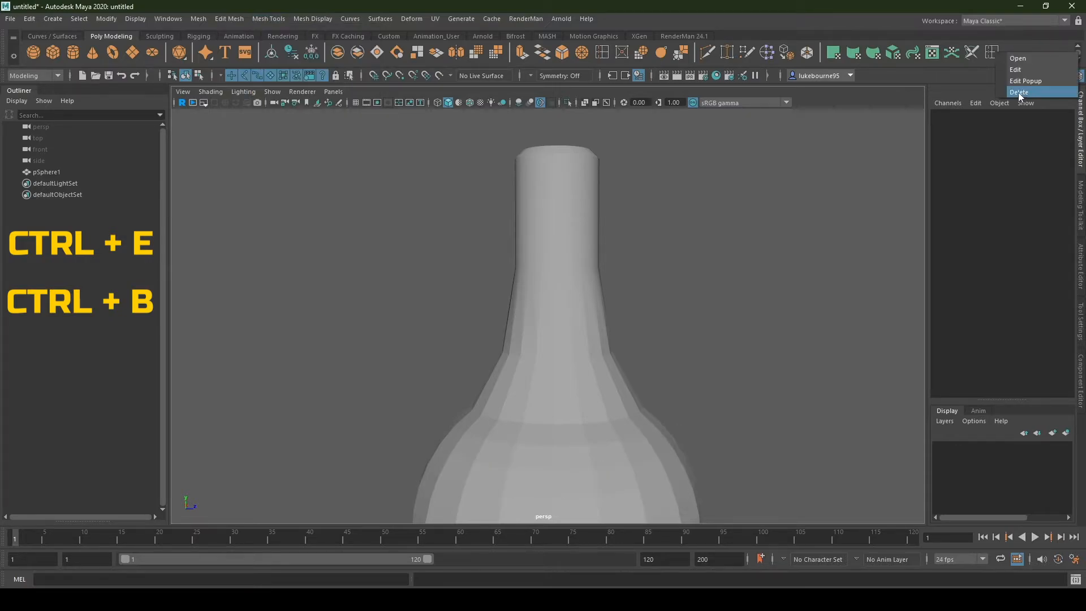
left_click(1020, 92)
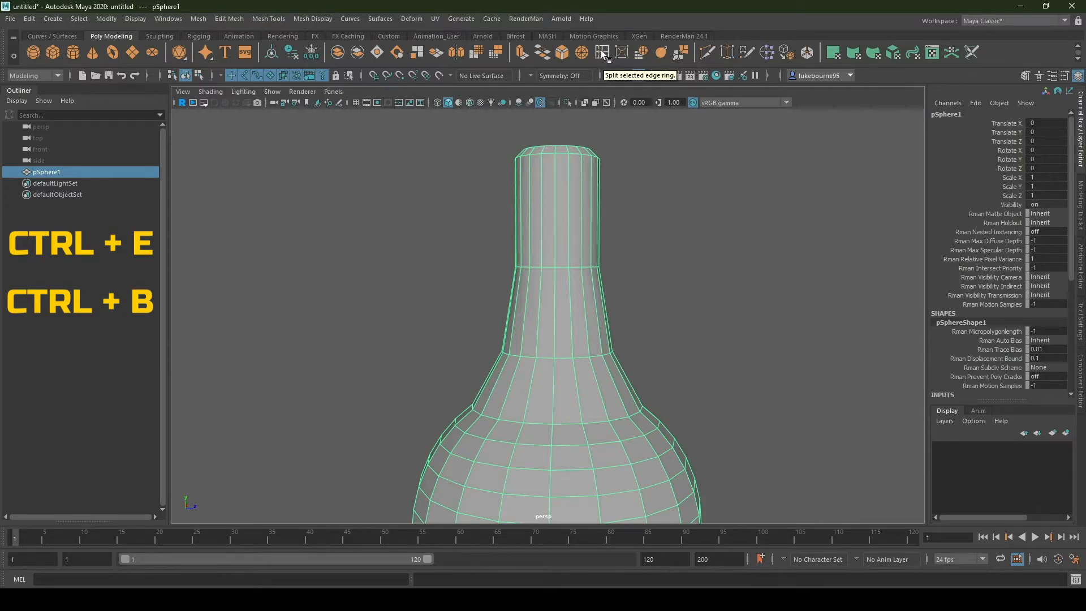
- Start the Insert Edge Loop tool on the bottle with its position mode set to Relative distance from edge
double_click(603, 54)
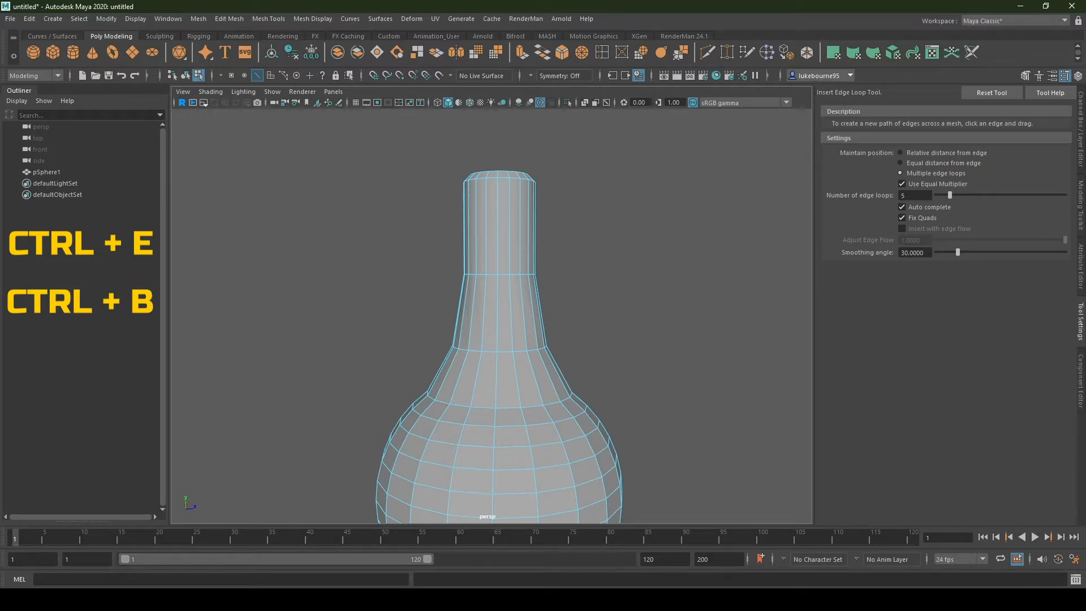
left_click(901, 152)
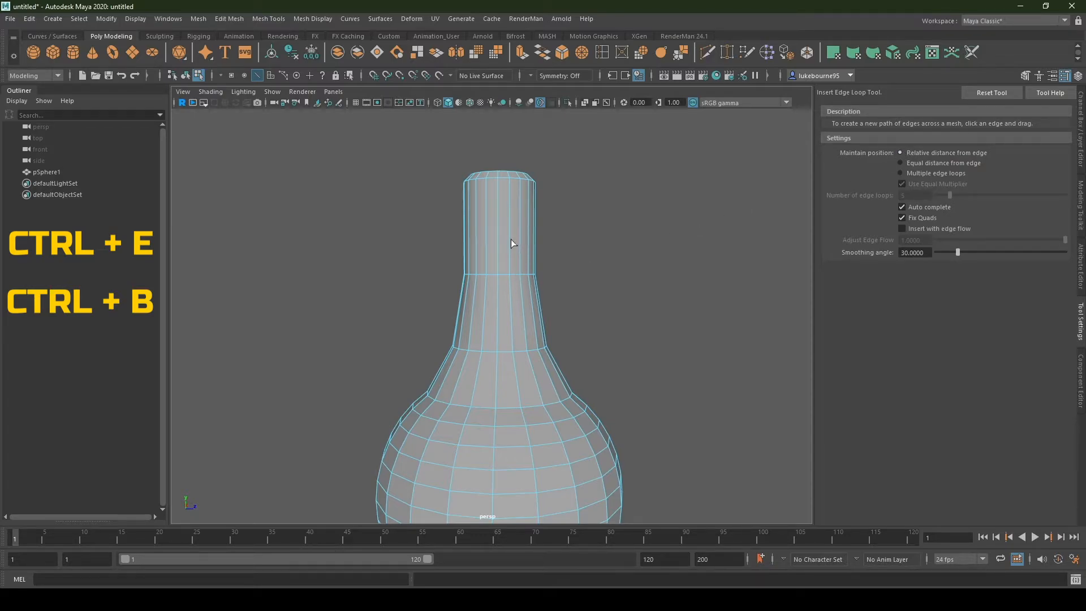
left_click_drag(511, 239, 536, 203)
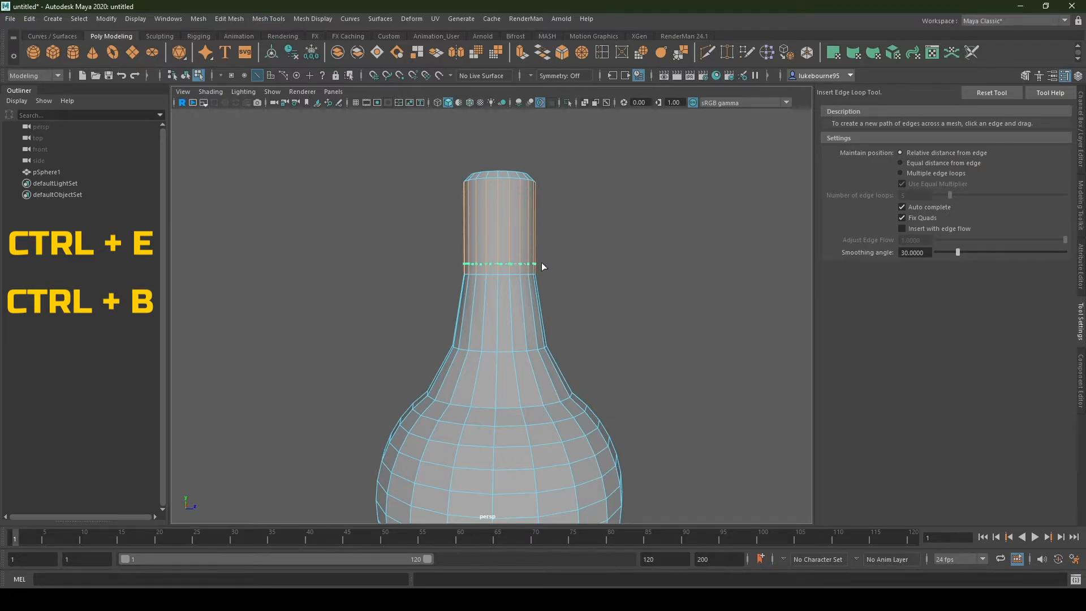
left_click_drag(542, 262, 535, 228)
mouse_move(510, 308)
left_mouse_down()
mouse_move(518, 323)
mouse_move(515, 280)
mouse_move(521, 317)
left_mouse_up()
key("z")
key("z")
- Insert one edge loop around the straight upper neck, slightly above where the taper begins, and leave the tool
left_click_drag(497, 250, 499, 253)
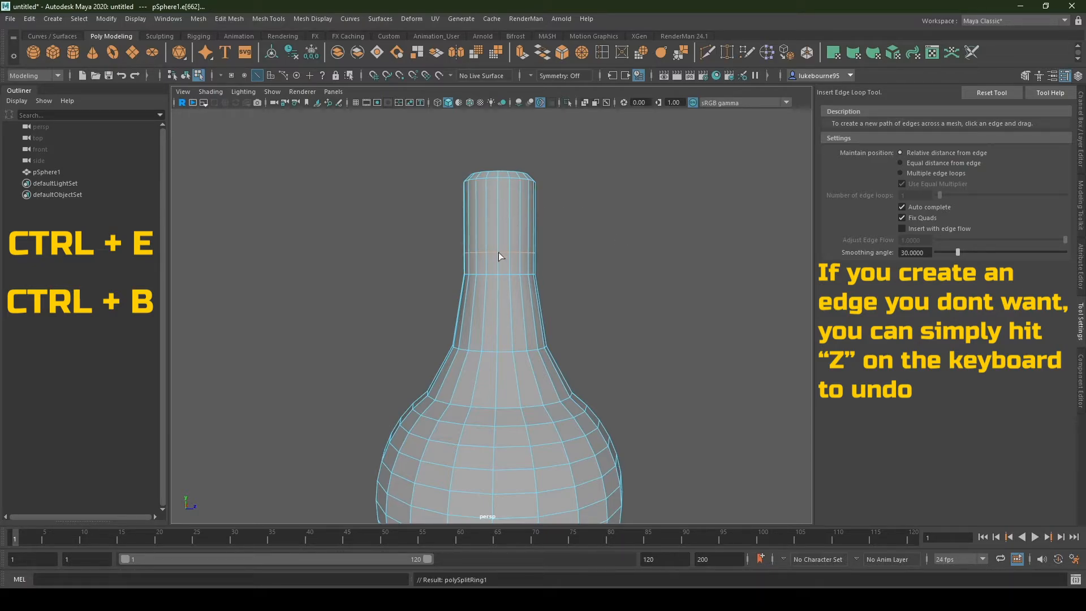
key("q")
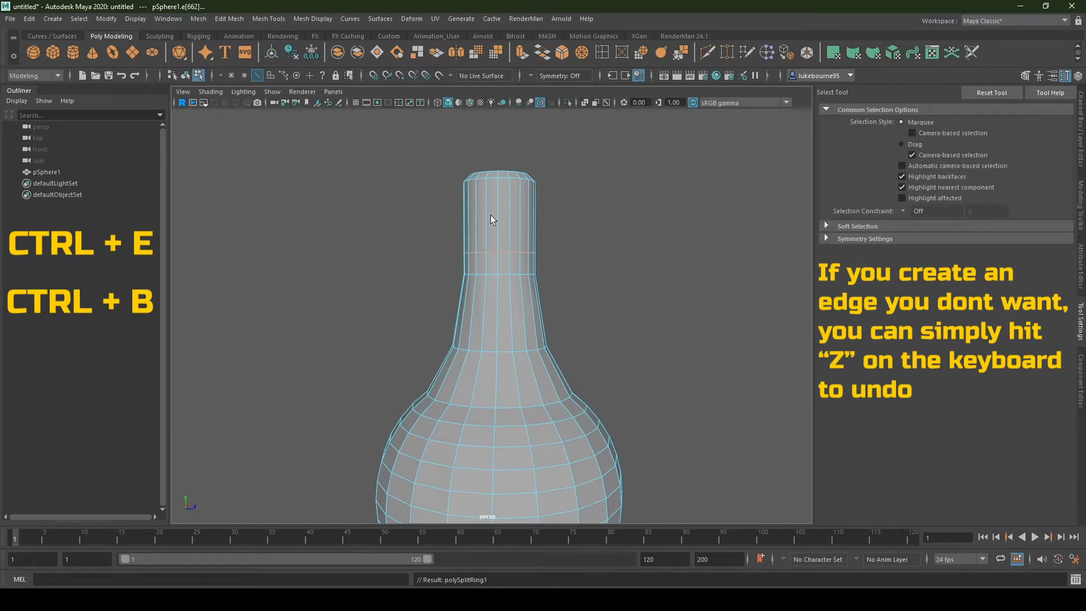
- Select all faces of the upper neck above the inserted edge loop, including the bevelled rim
right_click(508, 189)
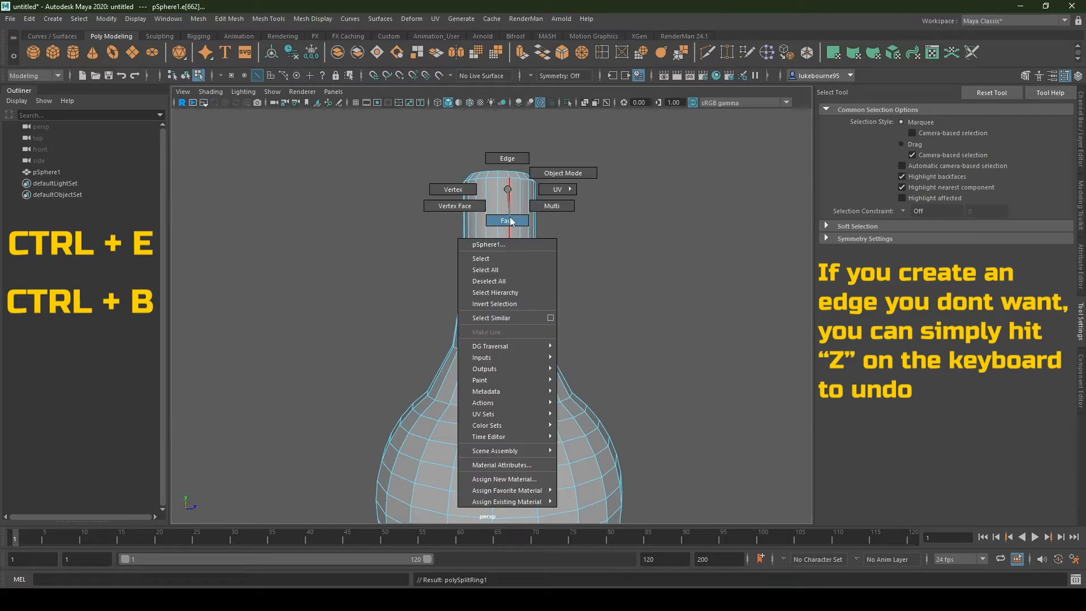
left_click(509, 220)
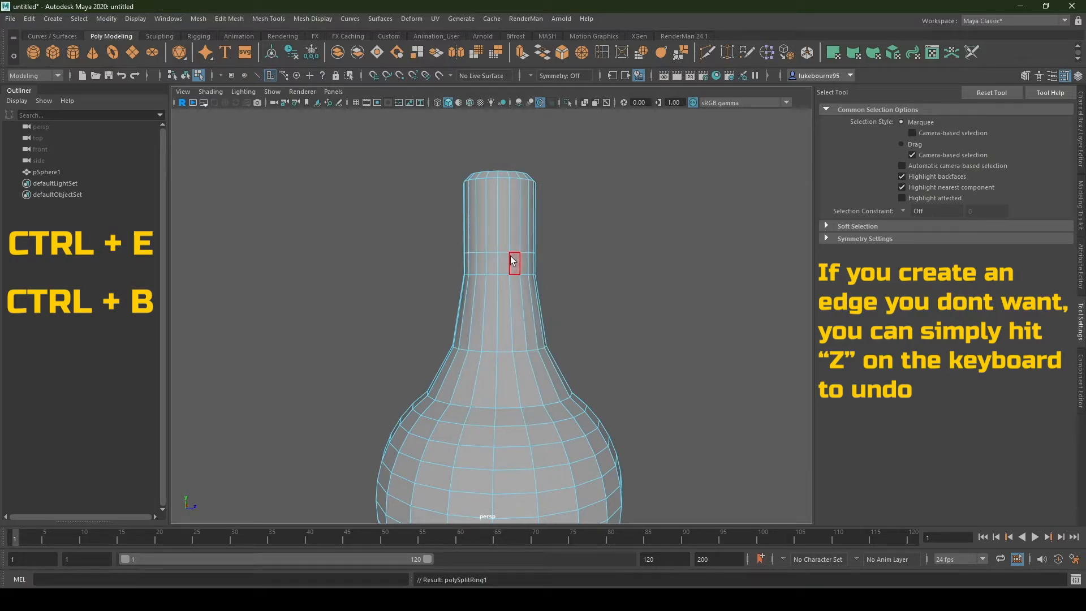
right_click(504, 195)
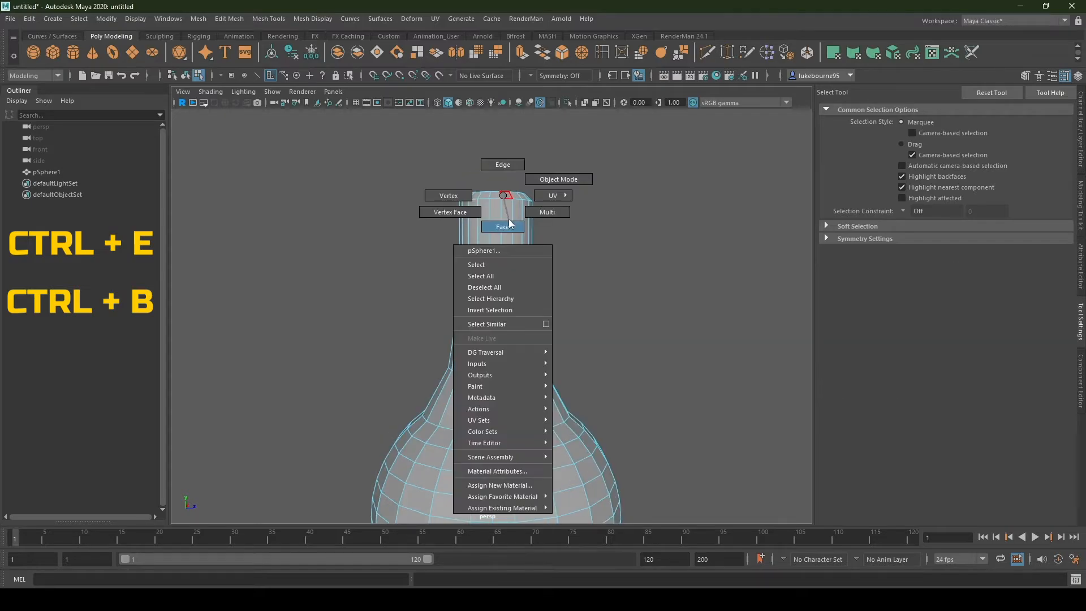
left_click(503, 228)
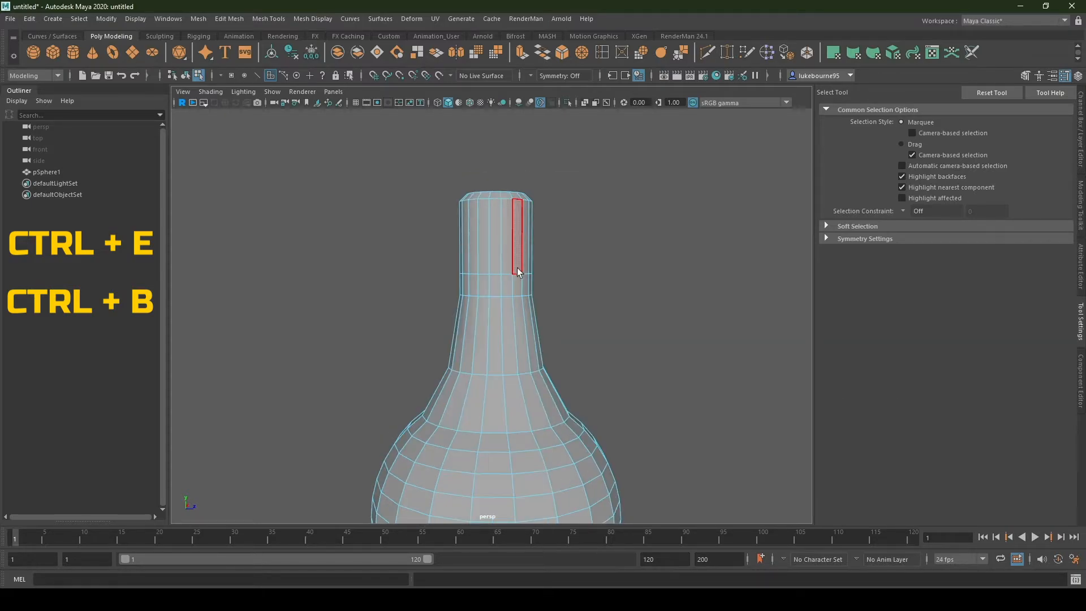
left_click_drag(627, 149, 346, 242)
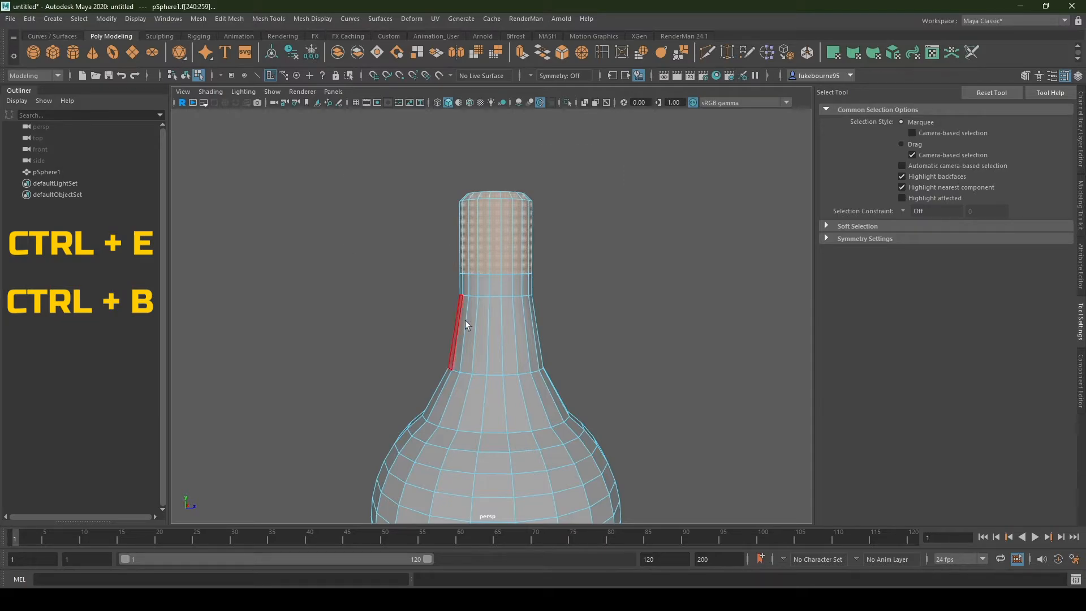
scroll(637, 246, "down", 6)
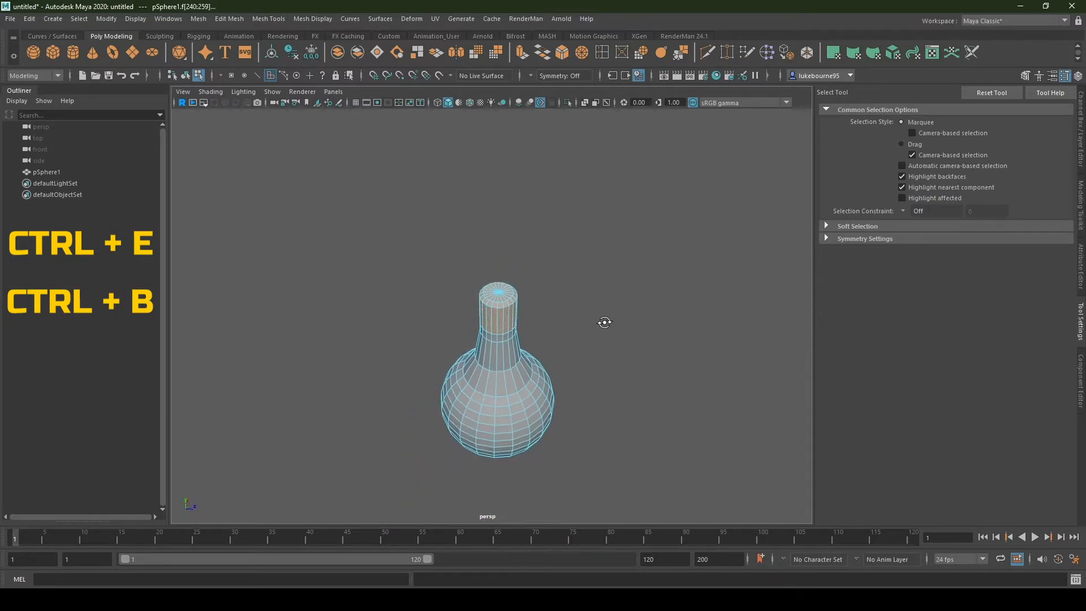
mouse_move(602, 320)
left_mouse_down("alt")
mouse_move(696, 305)
mouse_move(734, 257)
mouse_move(635, 245)
mouse_move(490, 257)
mouse_move(459, 374)
mouse_move(673, 299)
mouse_move(633, 285)
mouse_move(605, 330)
left_mouse_up("alt")
scroll(623, 299, "up", 4)
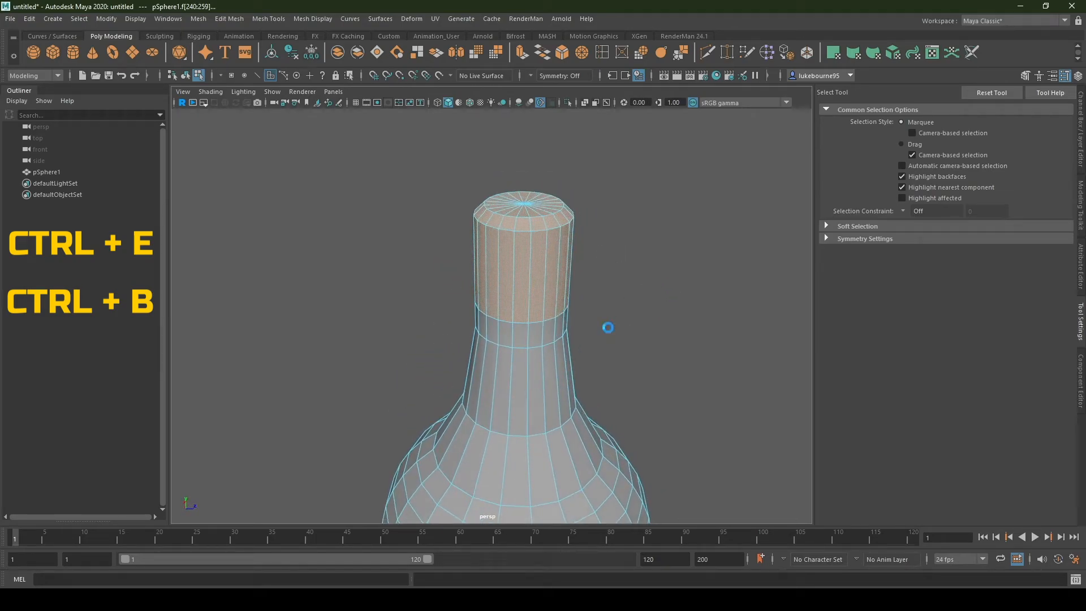
- Extrude the selected upper neck faces outward by a local Z translation of about 0.1 to form a thicker cap
key("ctrl+e")
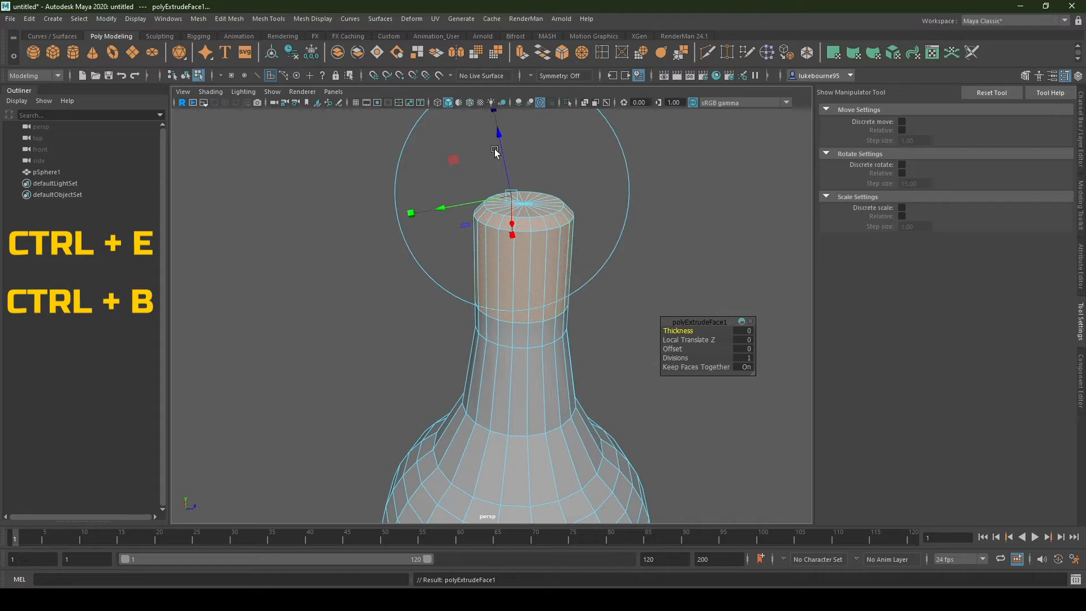
left_click_drag(656, 249, 649, 303, "alt")
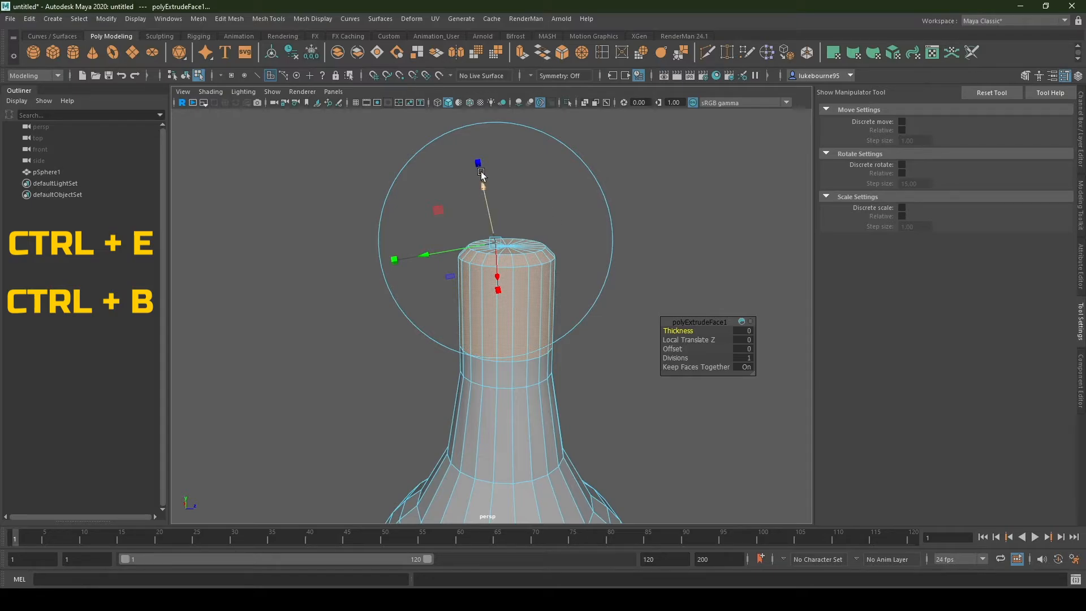
left_click_drag(481, 174, 481, 179)
left_click_drag(642, 346, 640, 330, "alt")
left_click_drag(480, 188, 478, 187)
left_click_drag(636, 311, 587, 340, "alt")
scroll(621, 348, "down", 5)
scroll(525, 260, "up", 3)
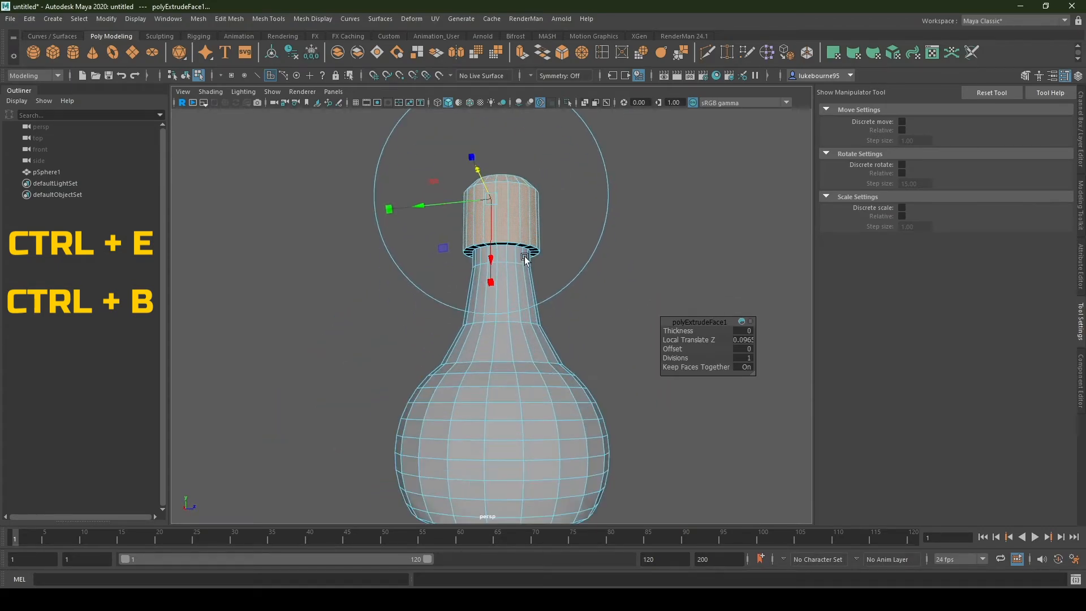
- Return to object mode, deselect the bottle and examine the extruded cap's silhouette and shading
key("q")
right_click(524, 215)
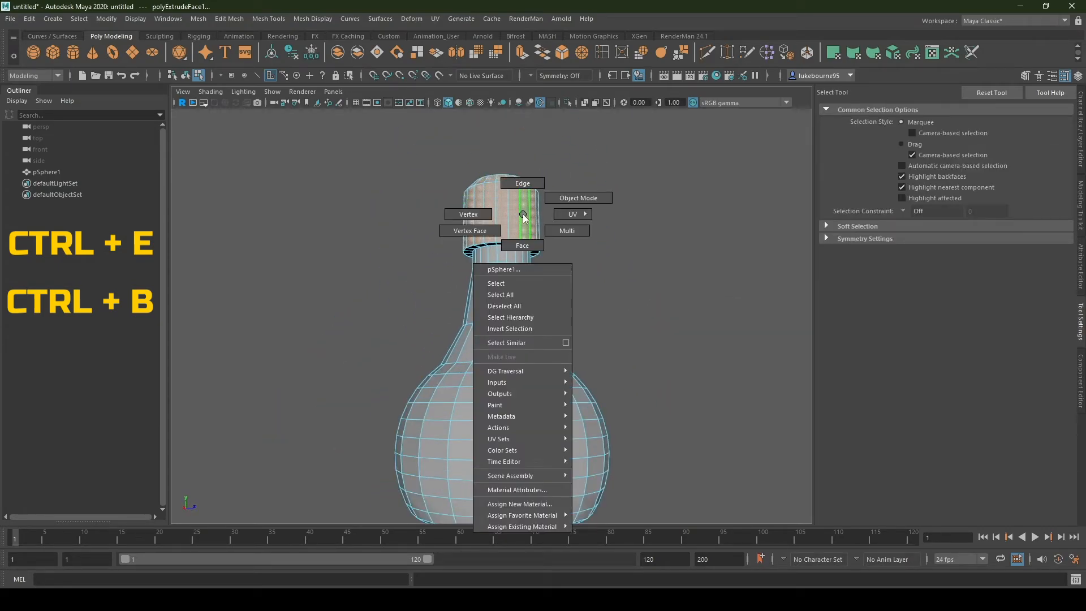
right_click_drag(524, 217, 560, 190)
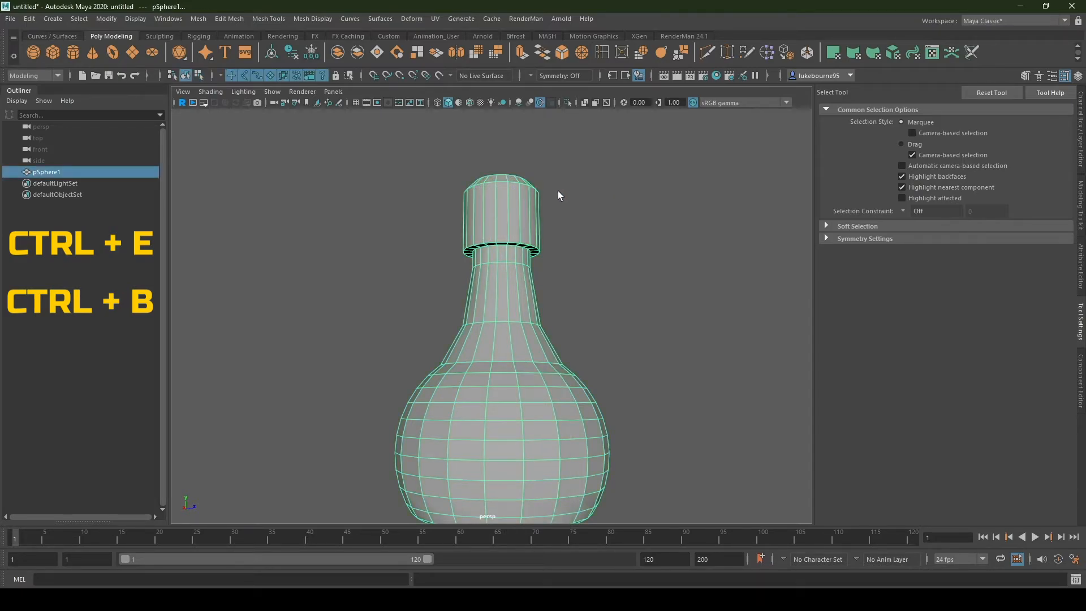
scroll(556, 196, "up", 2)
scroll(551, 212, "down", 5)
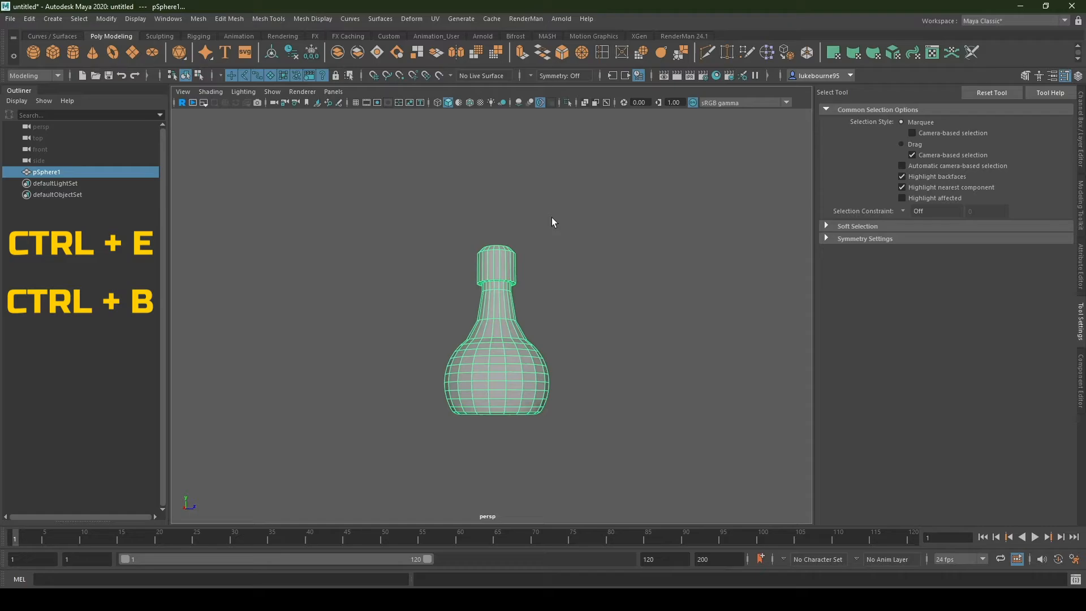
left_click(575, 289)
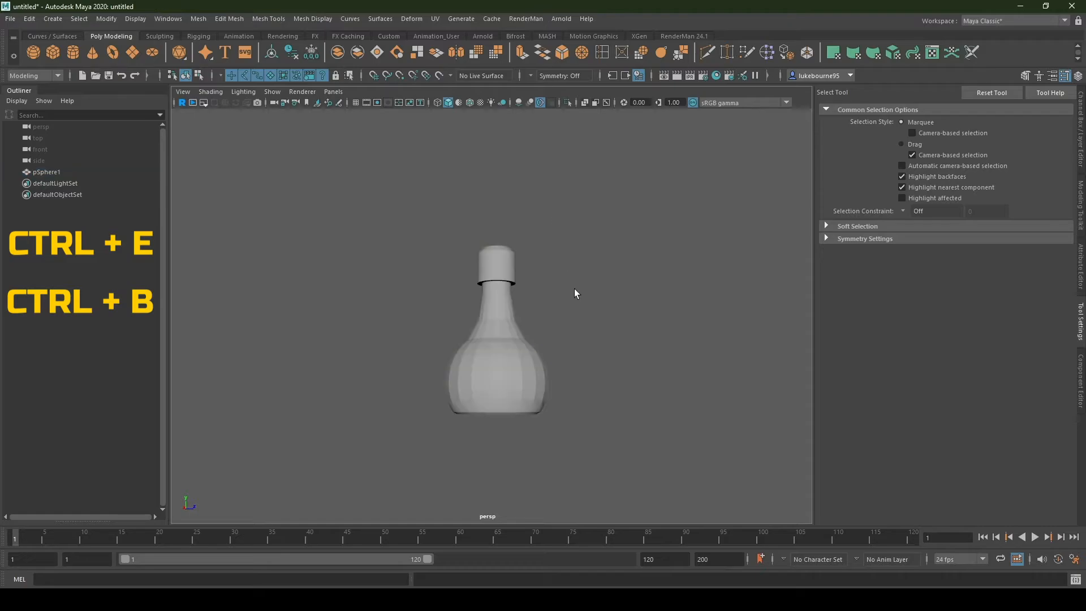
mouse_move(575, 290)
left_mouse_down("alt")
mouse_move(587, 339)
mouse_move(655, 340)
mouse_move(572, 332)
mouse_move(570, 306)
left_mouse_up("alt")
scroll(570, 306, "up", 5)
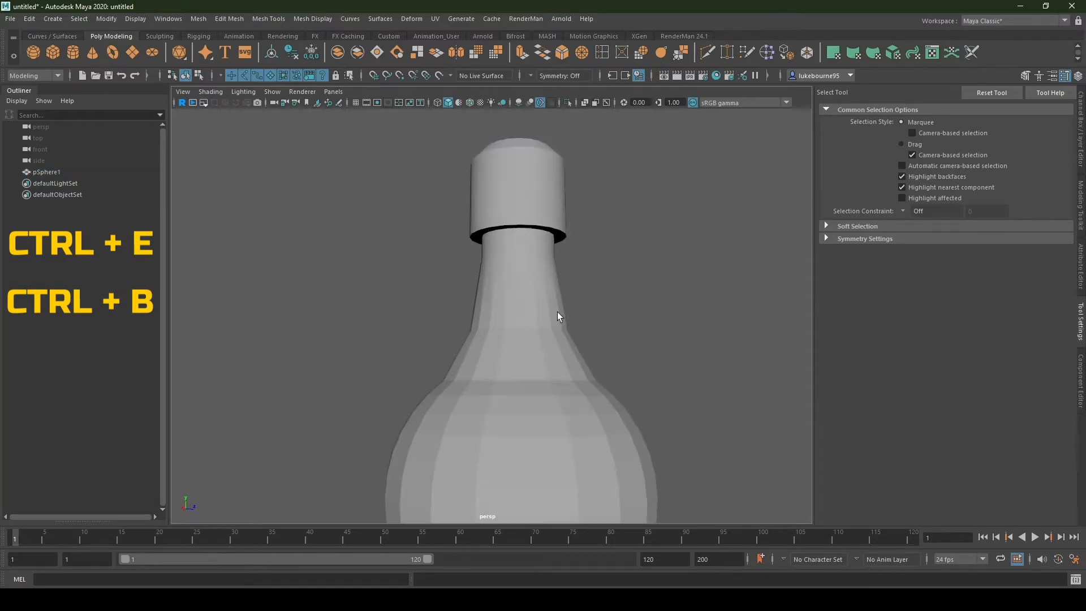
- Select the outer edge loop around the cap's lower rim in edge mode
right_click(519, 214)
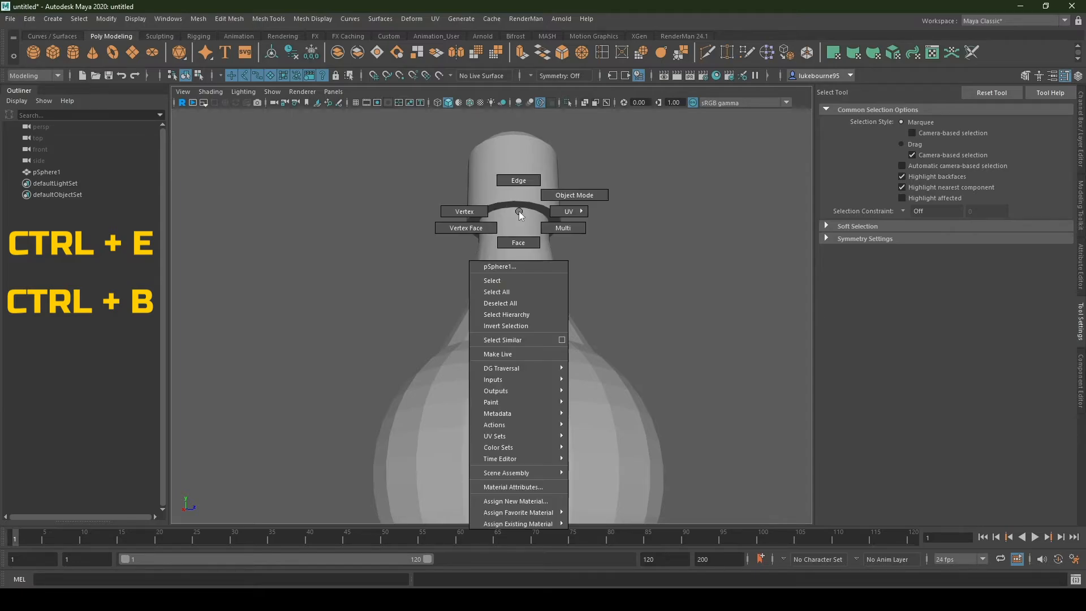
left_click(520, 181)
double_click(525, 198)
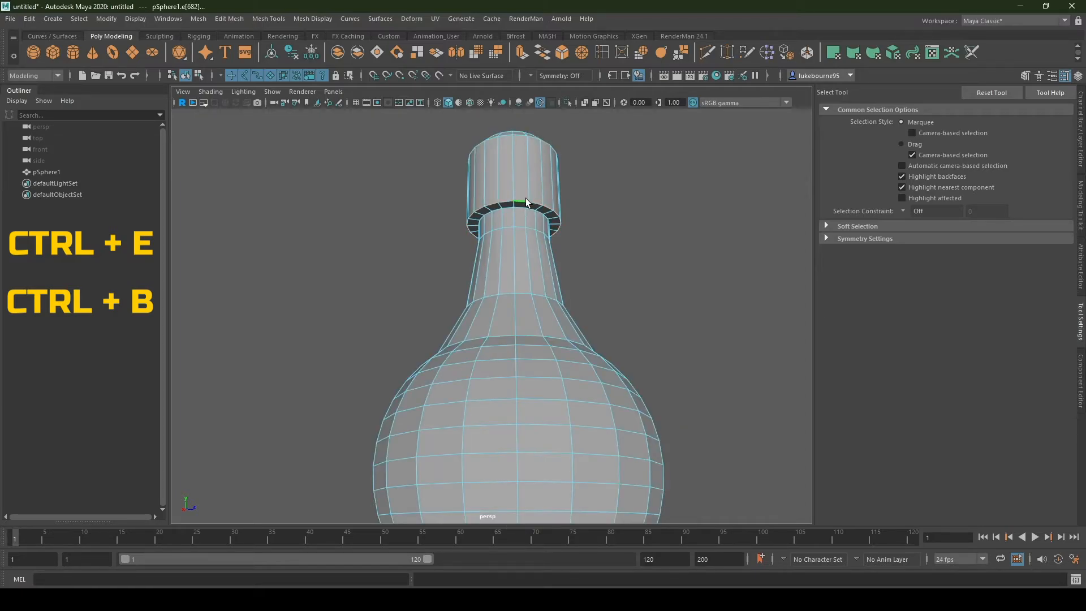
left_click_drag(585, 268, 567, 295, "alt")
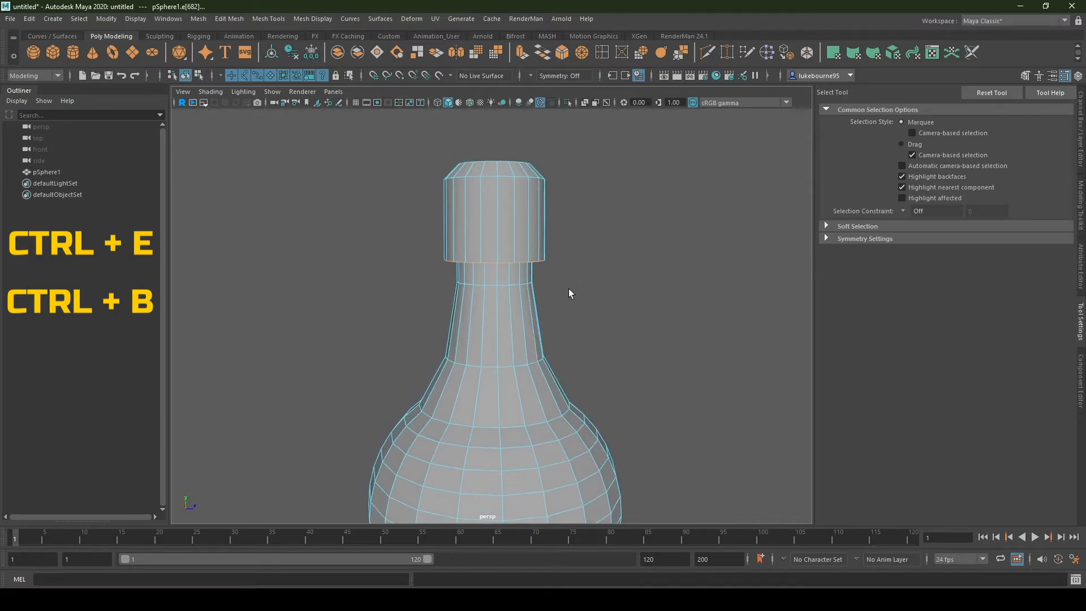
- Raise the cap's lower outer edge loop slightly to slope its underside, return to object mode and deselect the bottle
key("w")
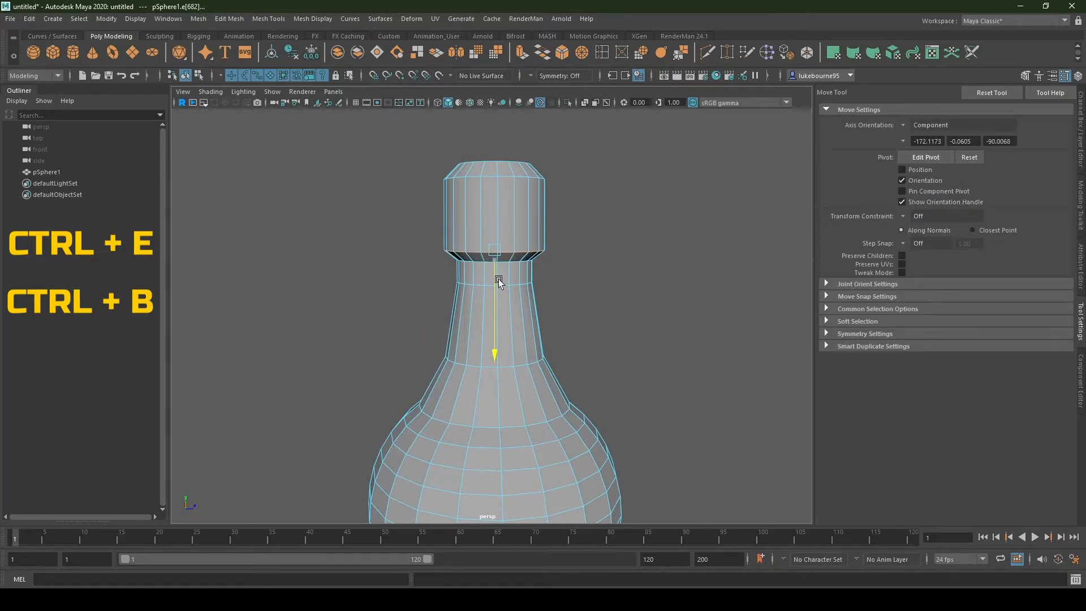
scroll(527, 343, "down", 5)
left_click_drag(527, 343, 532, 340, "alt")
key("q")
right_click_drag(477, 256, 544, 212)
left_click(585, 297)
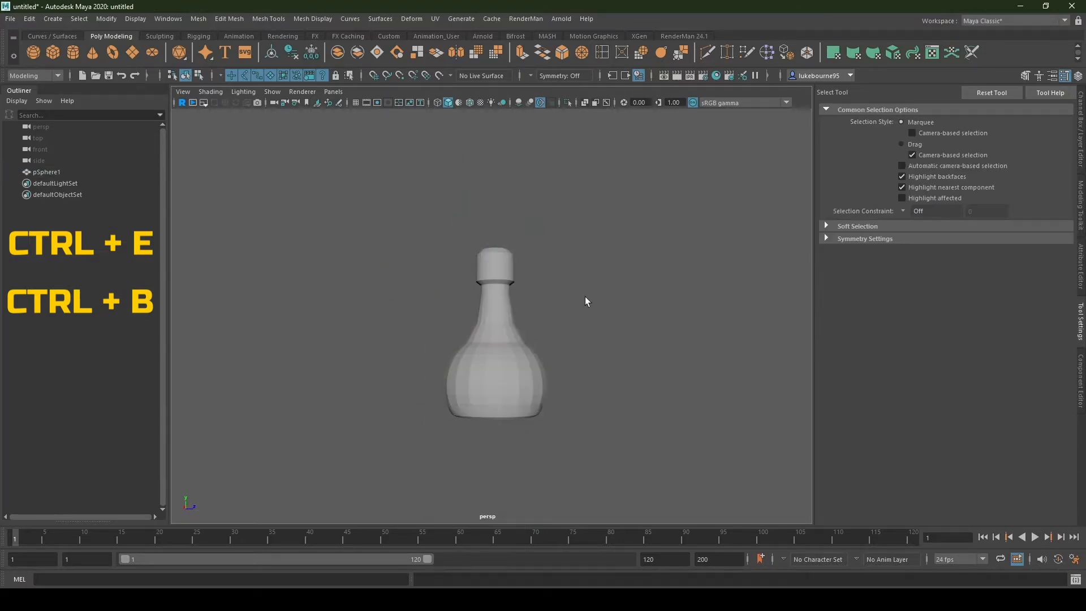
scroll(587, 309, "down", 4)
left_click_drag(591, 346, 527, 352, "alt")
scroll(535, 328, "up", 5)
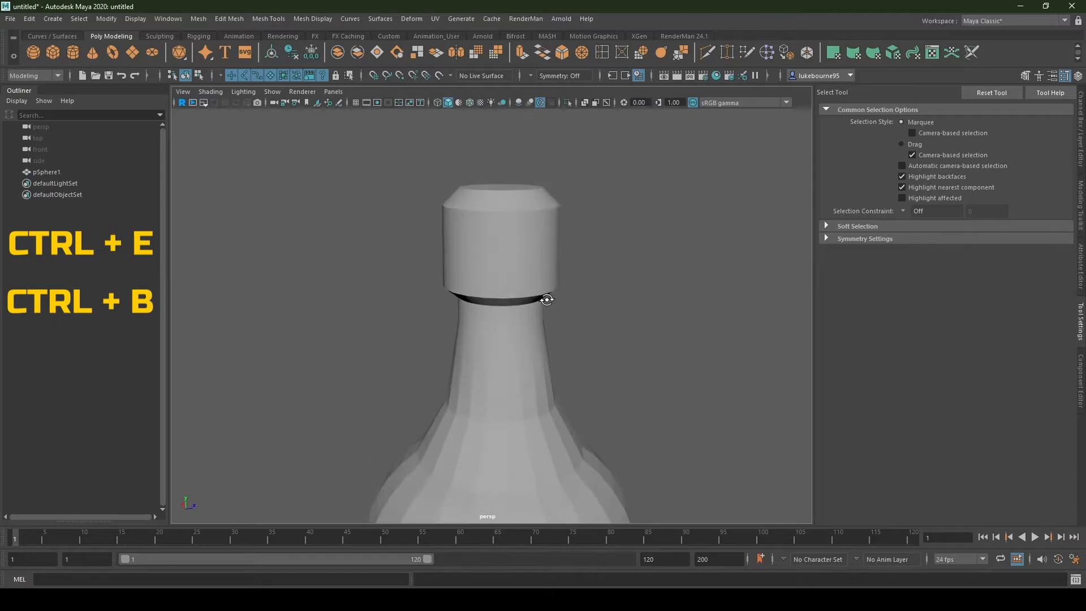
left_click_drag(545, 299, 534, 263, "alt")
- Accept the autosave and select the vertices of the cap's top and upper bevel in vertex mode
left_click(529, 249)
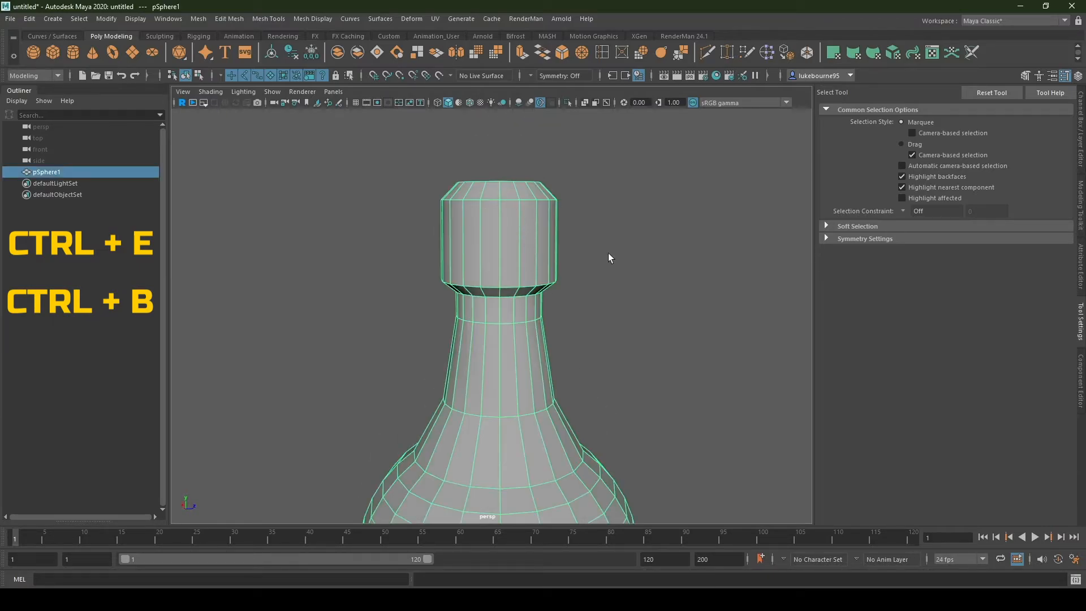
scroll(470, 265, "down", 4)
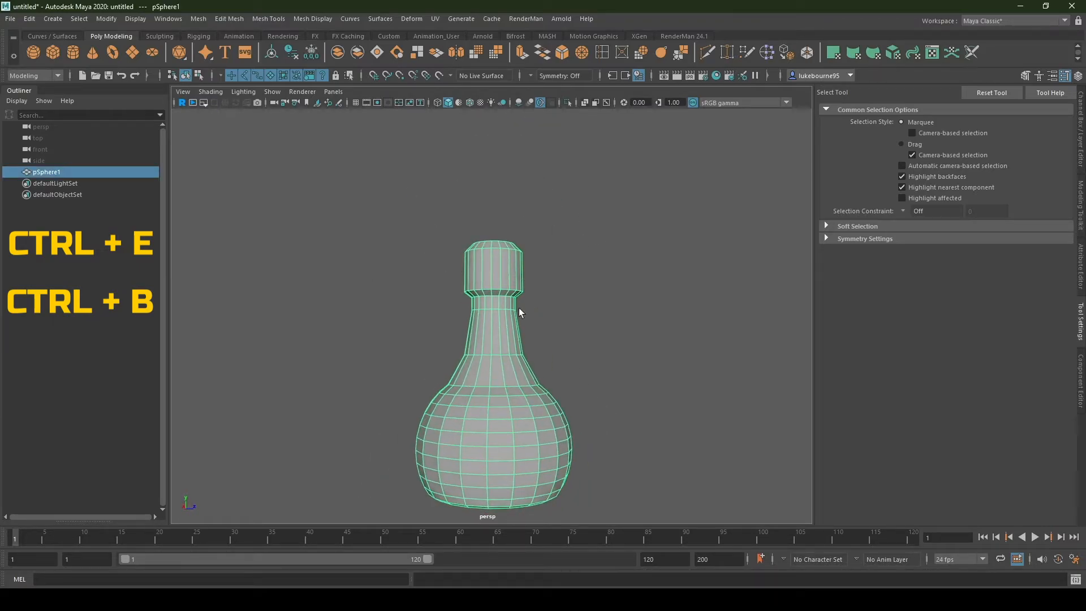
scroll(477, 296, "up", 3)
right_click_drag(517, 207, 463, 206)
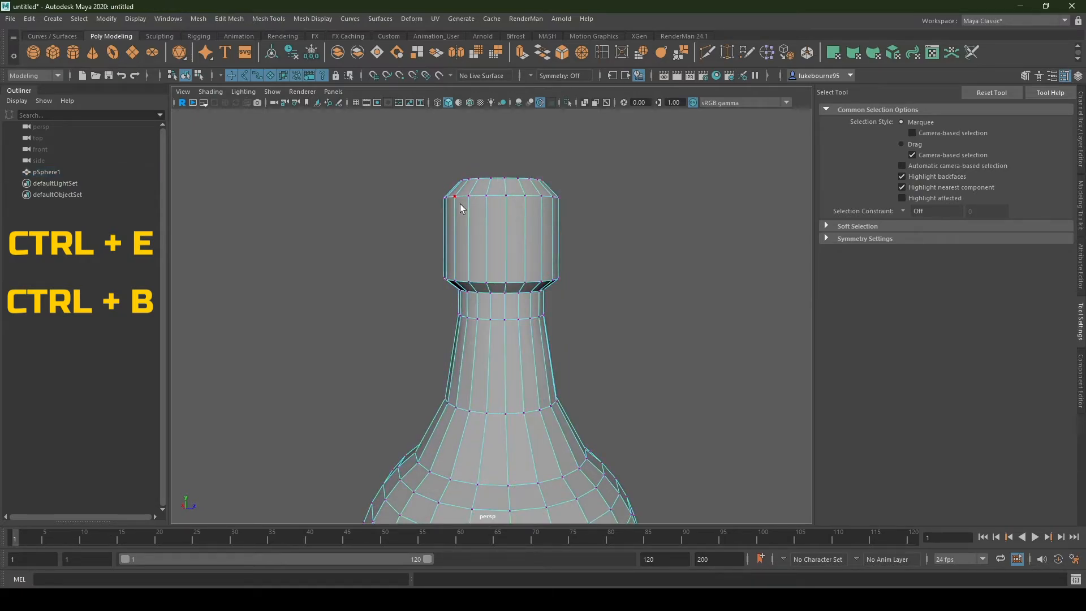
scroll(582, 274, "down", 4)
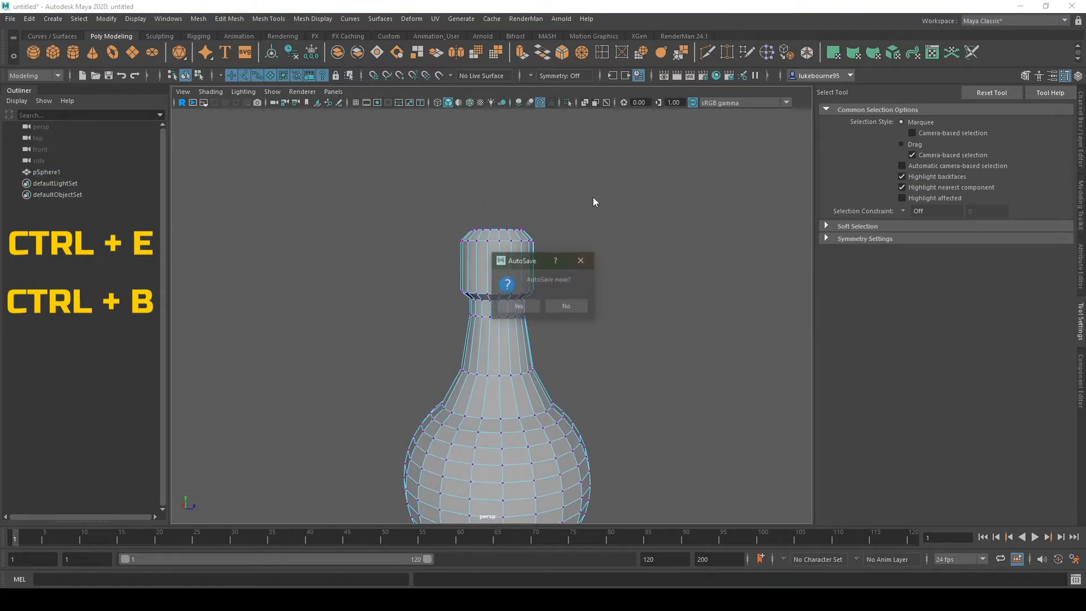
left_click(519, 306)
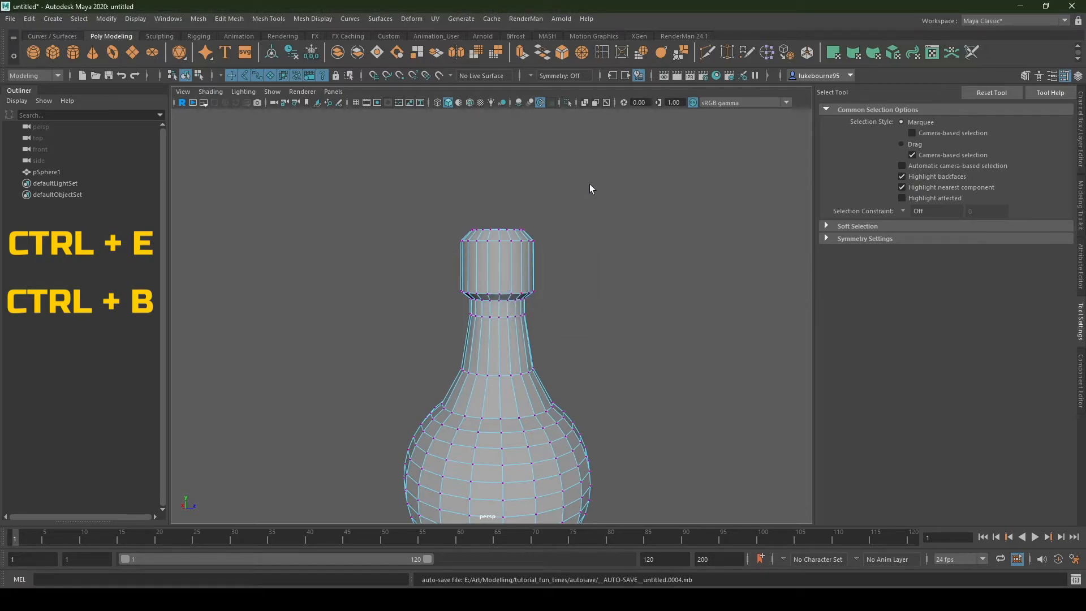
left_click_drag(590, 185, 398, 256)
- Lower the selected top vertices to roughly halve the cap's height, and return to object mode with nothing selected
mouse_move(614, 308)
left_mouse_down("alt")
mouse_move(614, 400)
mouse_move(619, 318)
left_mouse_up("alt")
key("w")
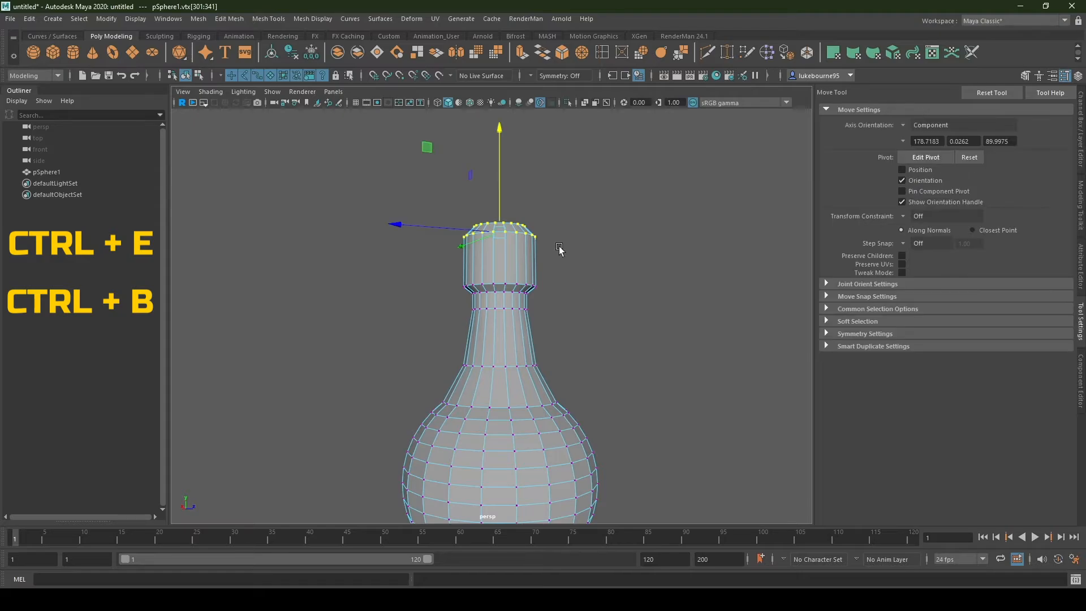
left_click_drag(500, 133, 502, 159)
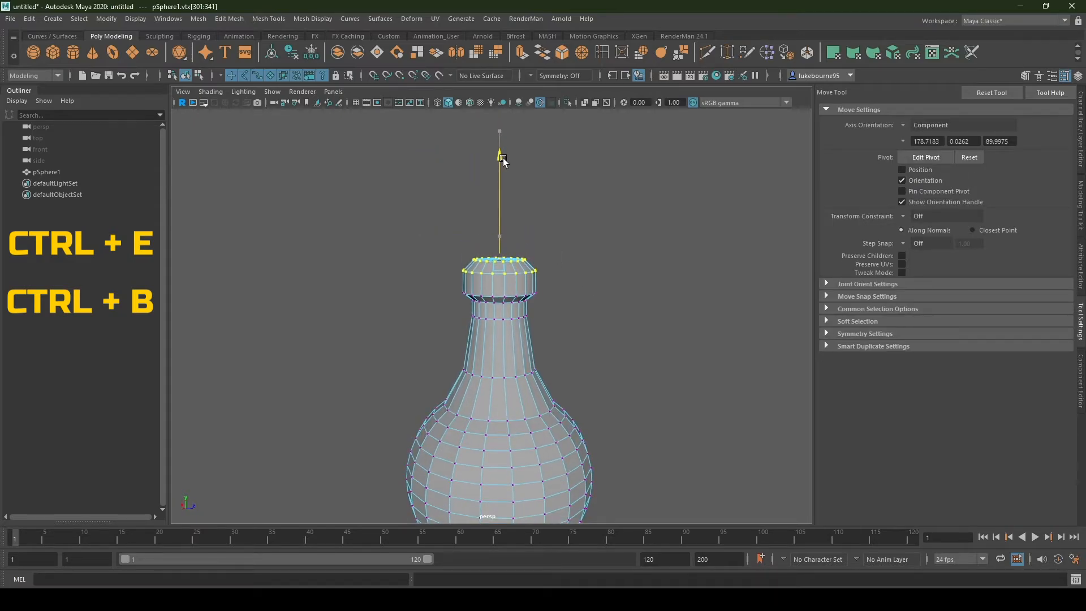
scroll(604, 376, "down", 5)
key("q")
right_click(487, 287)
right_click_drag(488, 287, 573, 254)
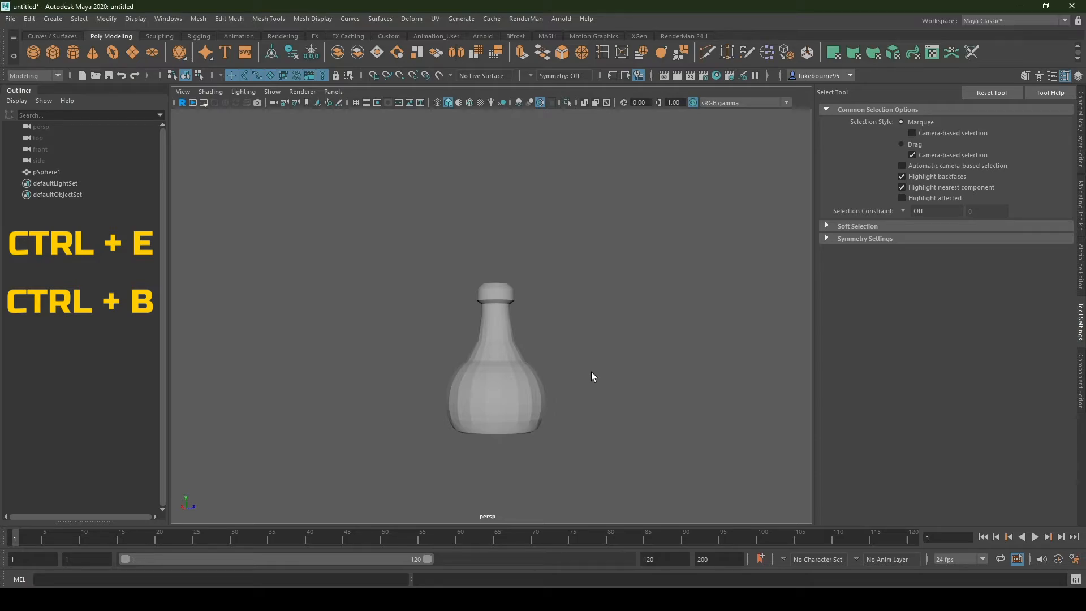
- Examine the bottle's shape from several sides, checking the shortened cap, the neck, the body and the base
scroll(591, 371, "up", 4)
left_click_drag(572, 335, 524, 296, "alt")
middle_click_drag(524, 296, 529, 240, "alt")
left_click_drag(529, 240, 526, 287, "alt")
scroll(527, 288, "down", 5)
left_click_drag(557, 391, 451, 381, "alt")
scroll(554, 328, "up", 3)
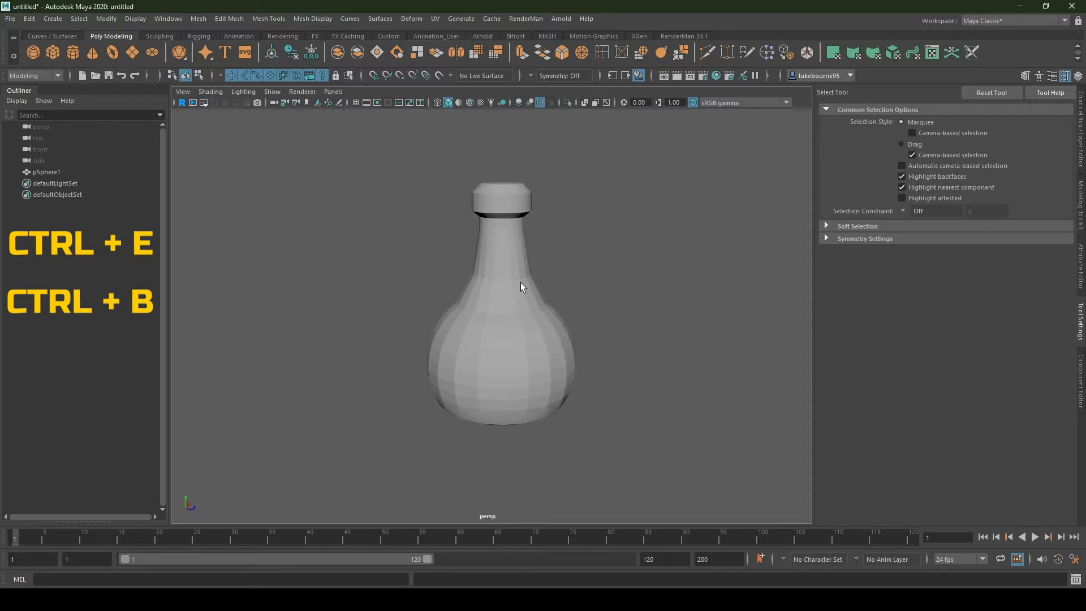
right_click_drag(520, 288, 640, 265, "alt")
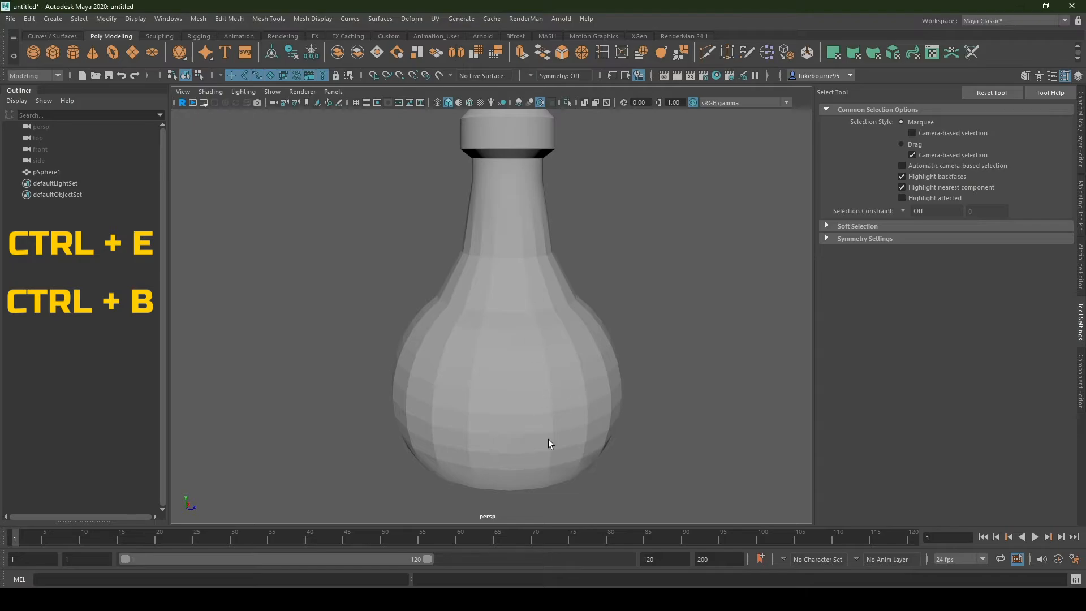
right_click_drag(548, 439, 501, 464, "alt")
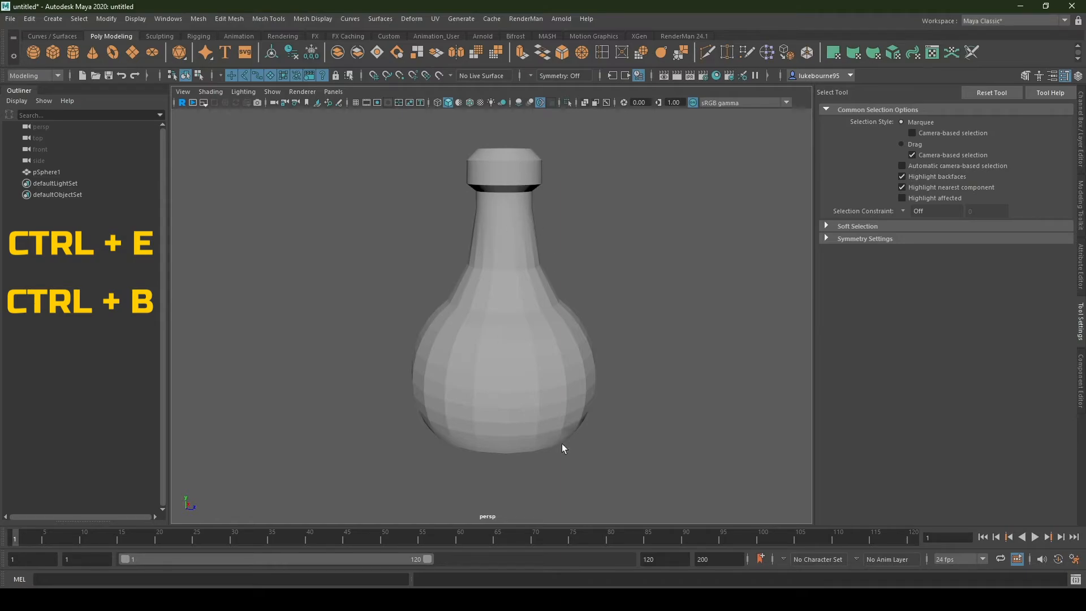
mouse_move(592, 483)
left_mouse_down("alt")
mouse_move(601, 405)
mouse_move(603, 468)
left_mouse_up("alt")
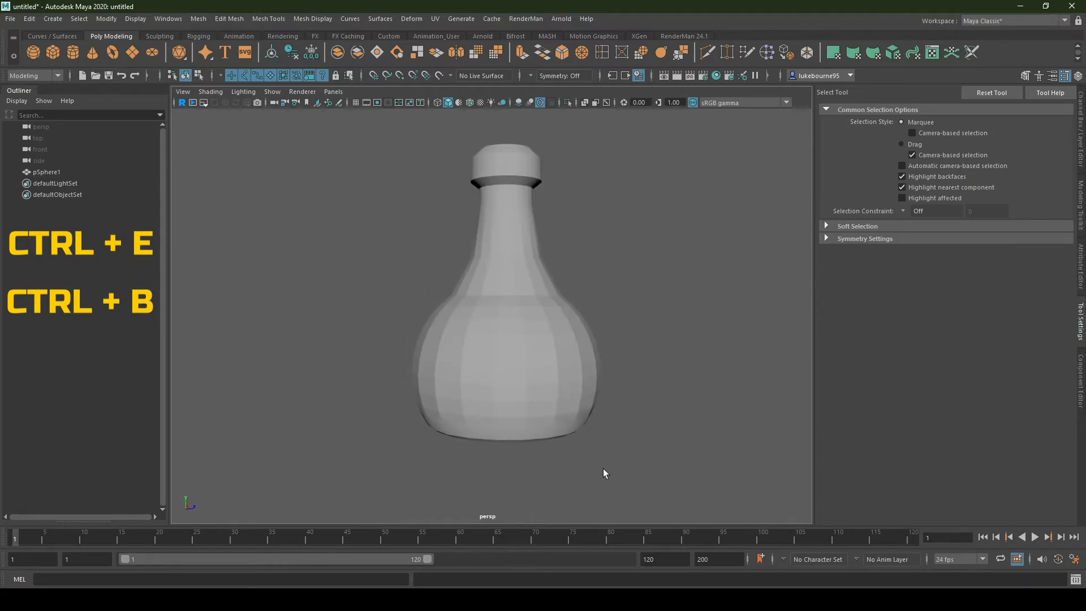
- Smooth the whole bottle mesh with 1 division and check its wireframe
left_click(523, 242)
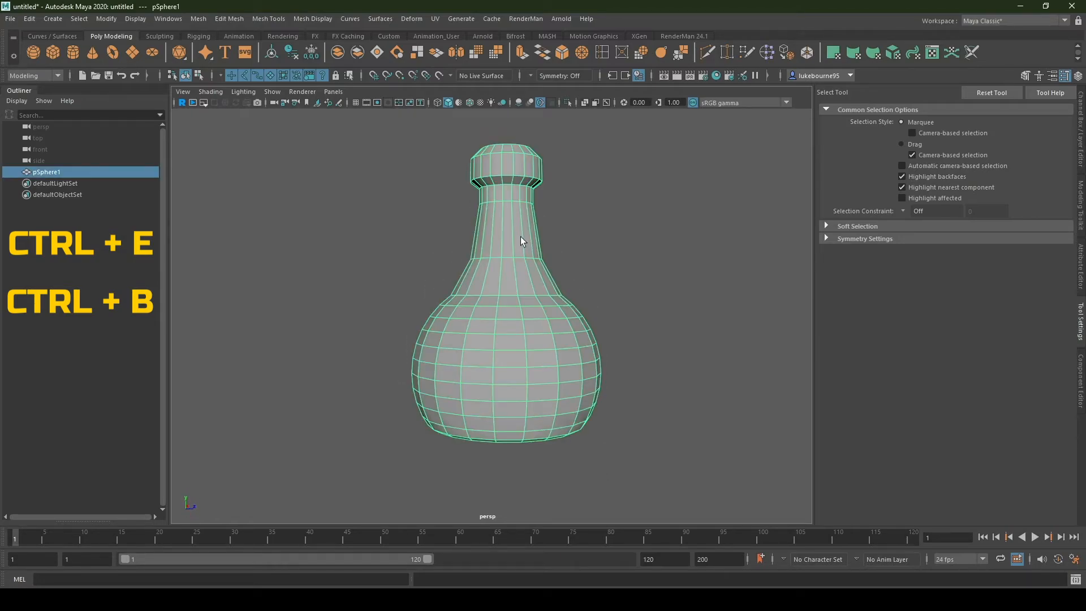
left_click(475, 56)
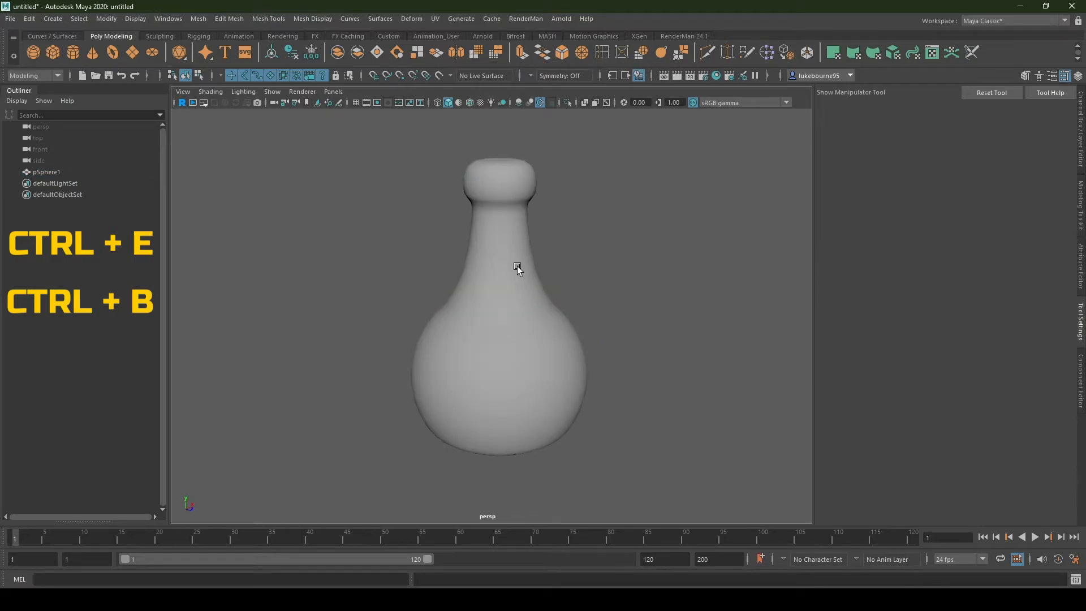
left_click(507, 175)
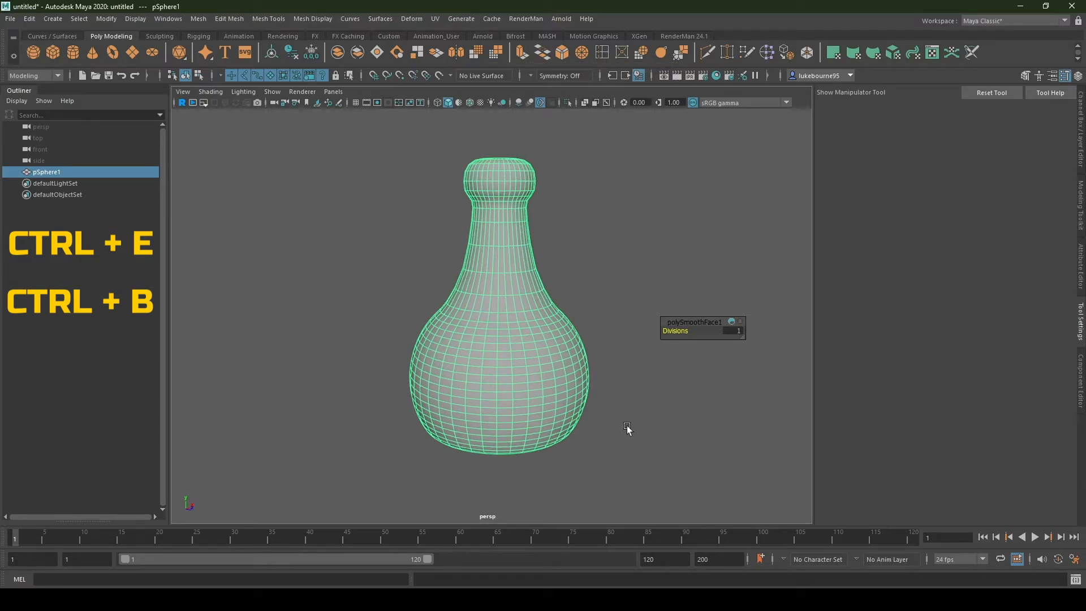
left_click_drag(620, 465, 528, 465, "alt")
scroll(545, 298, "up", 2)
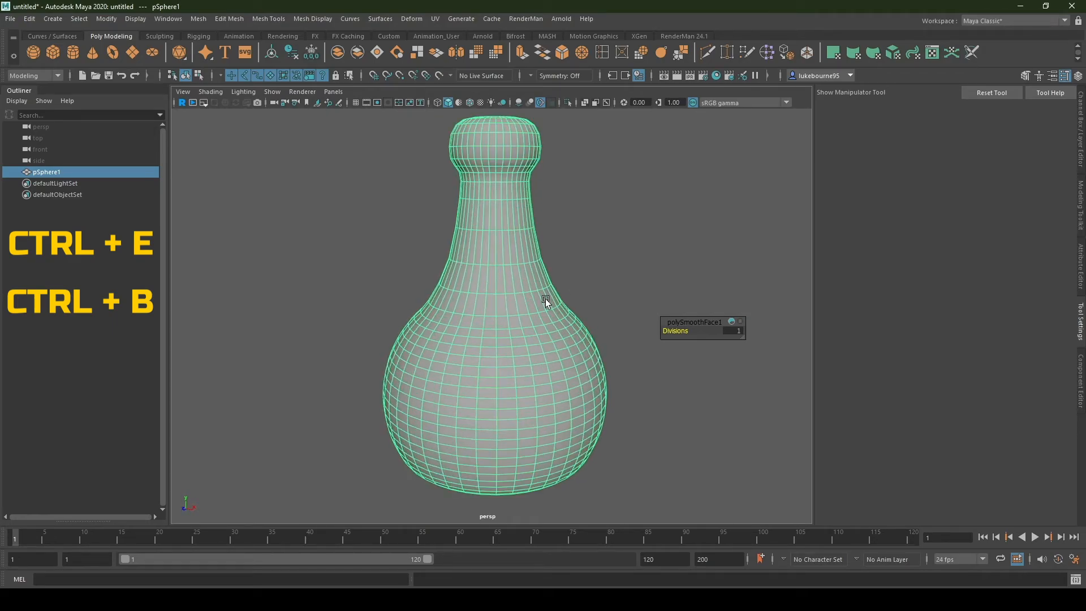
scroll(563, 232, "down", 2)
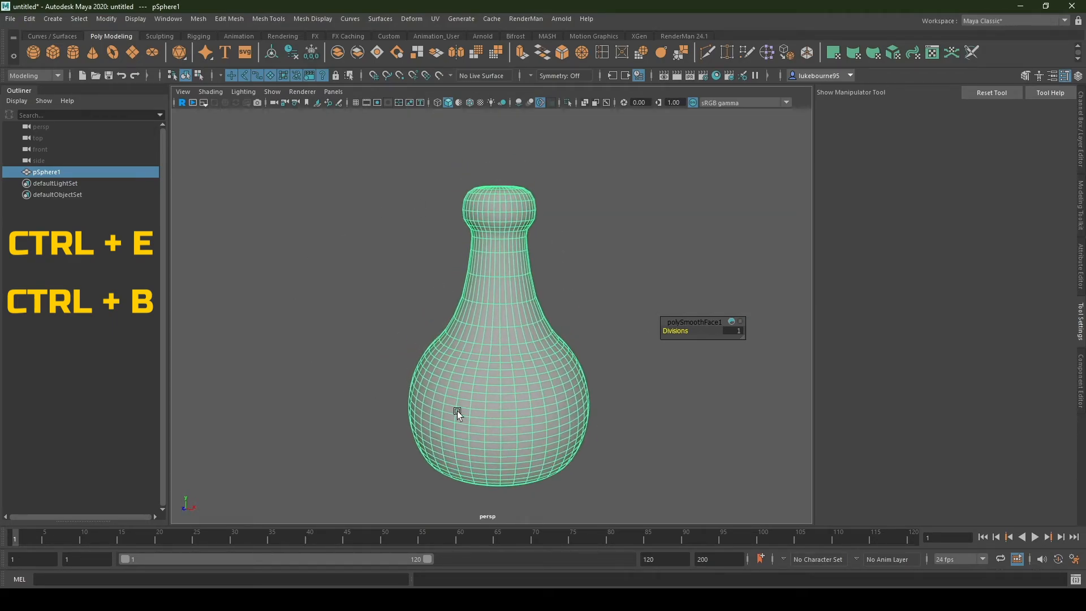
- Harden all edges of the smoothed bottle, deselect it and inspect the shading
left_click(313, 19)
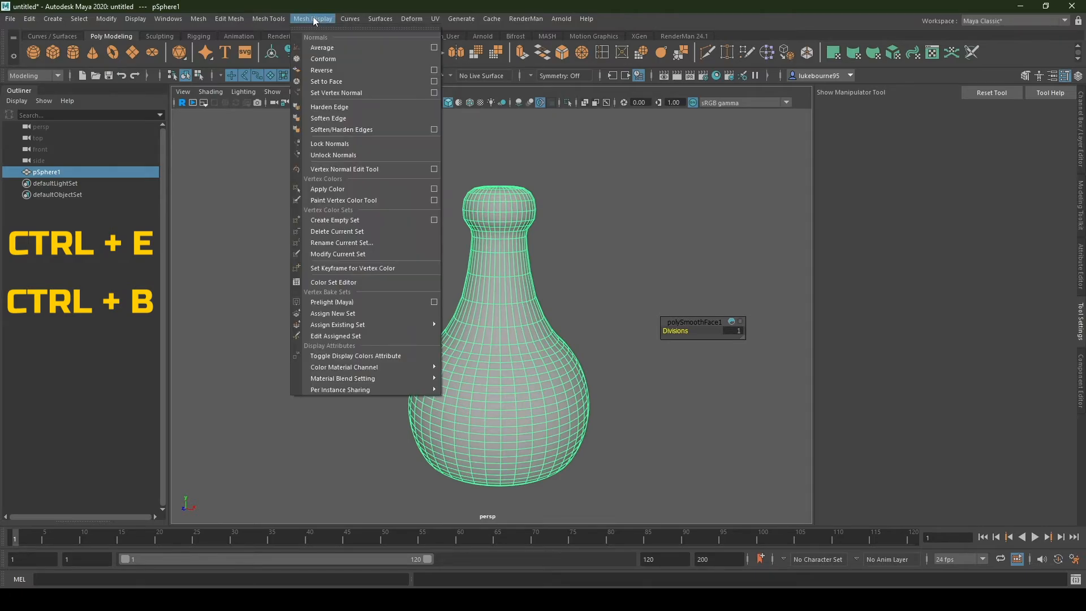
left_click(339, 107)
left_click(644, 249)
left_click_drag(640, 281, 505, 339, "alt")
scroll(514, 340, "down", 3)
scroll(532, 299, "up", 5)
scroll(524, 304, "up", 5)
scroll(514, 320, "down", 7)
- Delete the ring of faces around the cap's upper rim and the top faces inside it to open the bottle's mouth
key("q")
right_click_drag(504, 339, 503, 368)
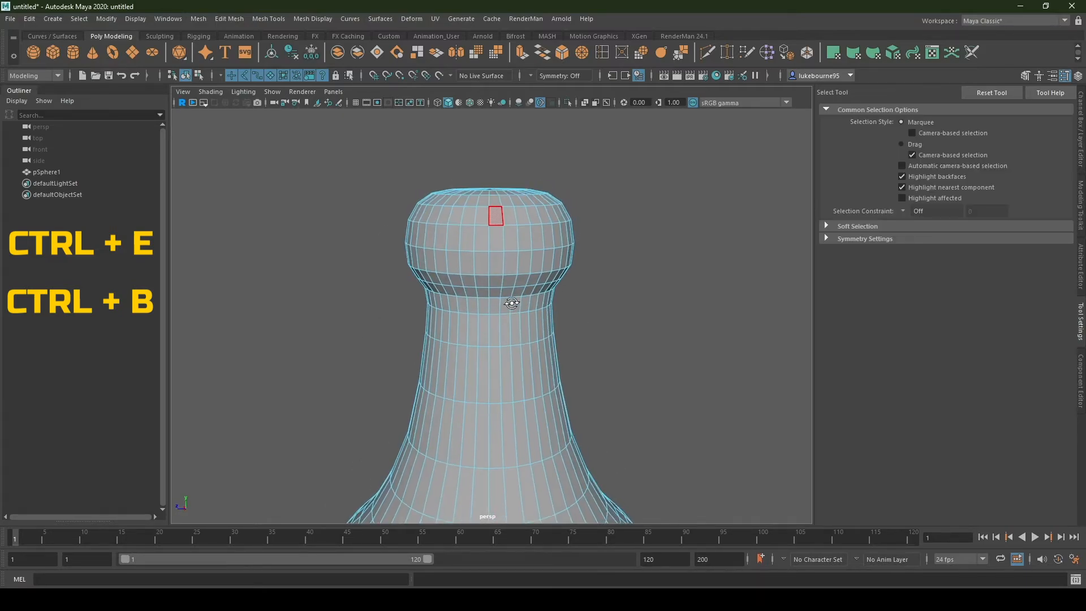
left_click_drag(519, 213, 499, 277, "alt")
left_click(498, 277)
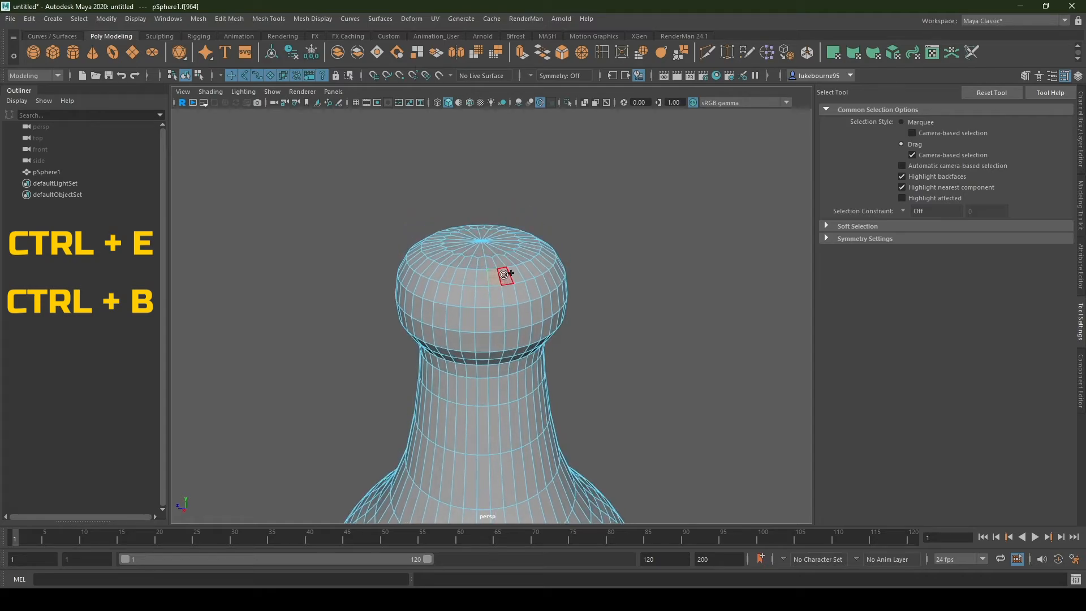
double_click(504, 274, "shift")
key("Delete")
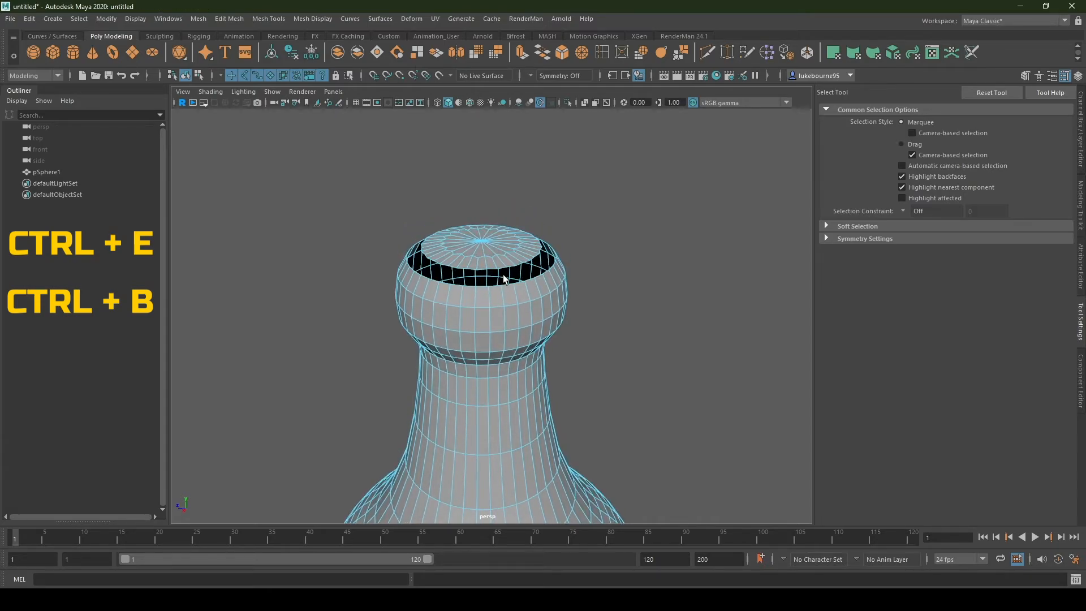
left_click(500, 255)
key("Delete")
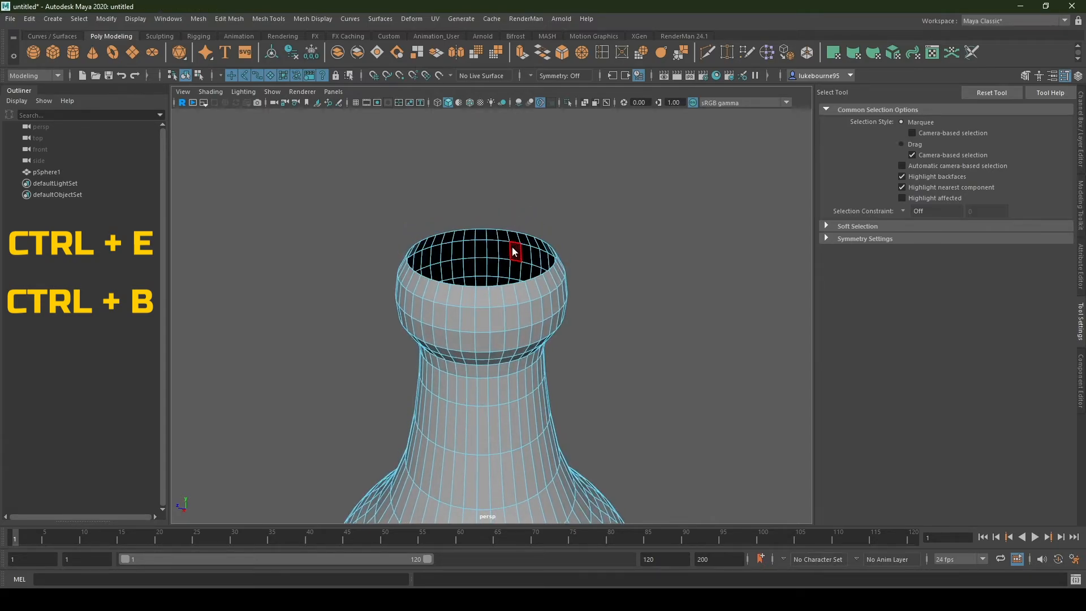
- Extrude the open border edge loop of the mouth and scale it inward to form a narrow flat rim
left_click(510, 222)
key("ctrl+e")
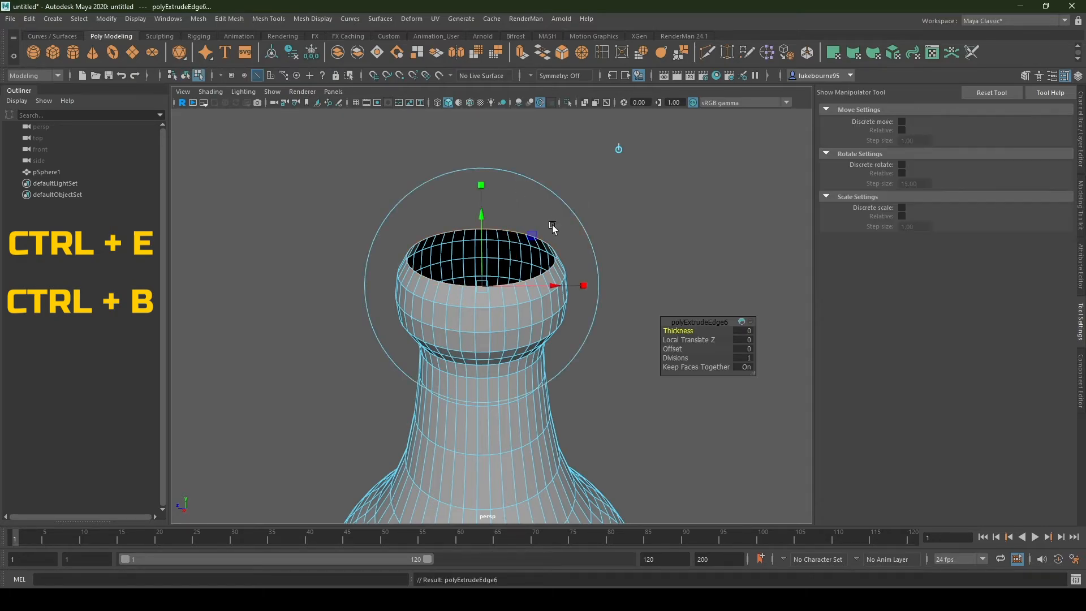
left_click_drag(554, 237, 601, 204, "alt")
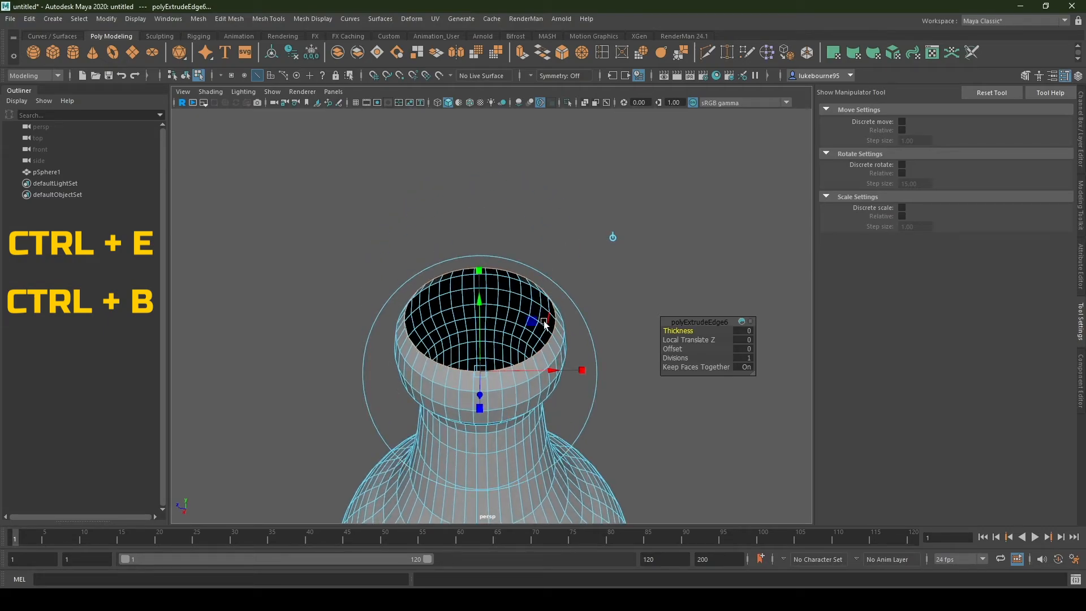
key("r")
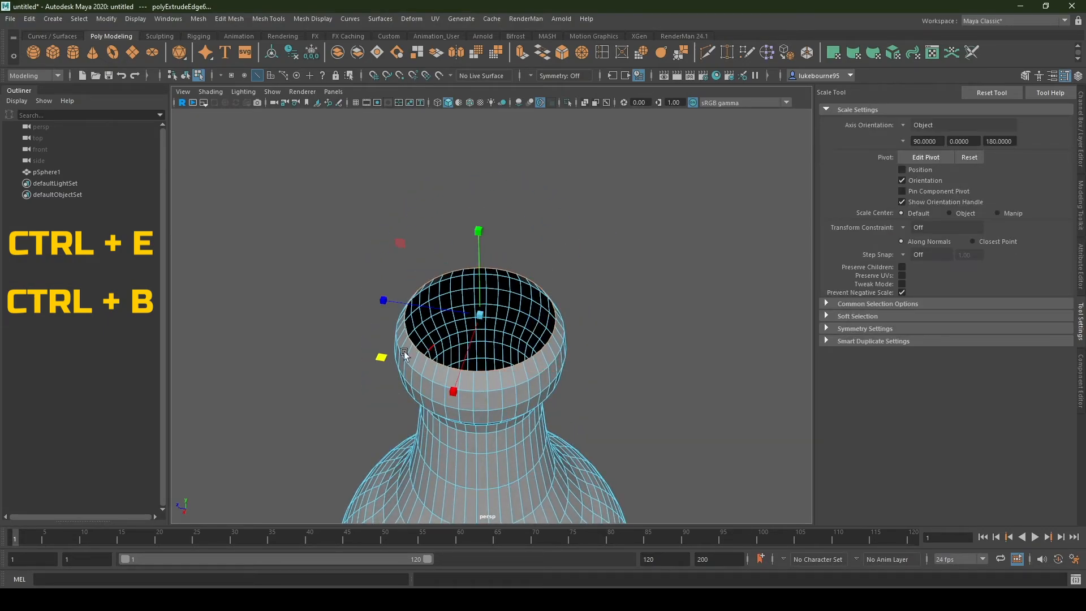
left_click_drag(378, 357, 392, 356)
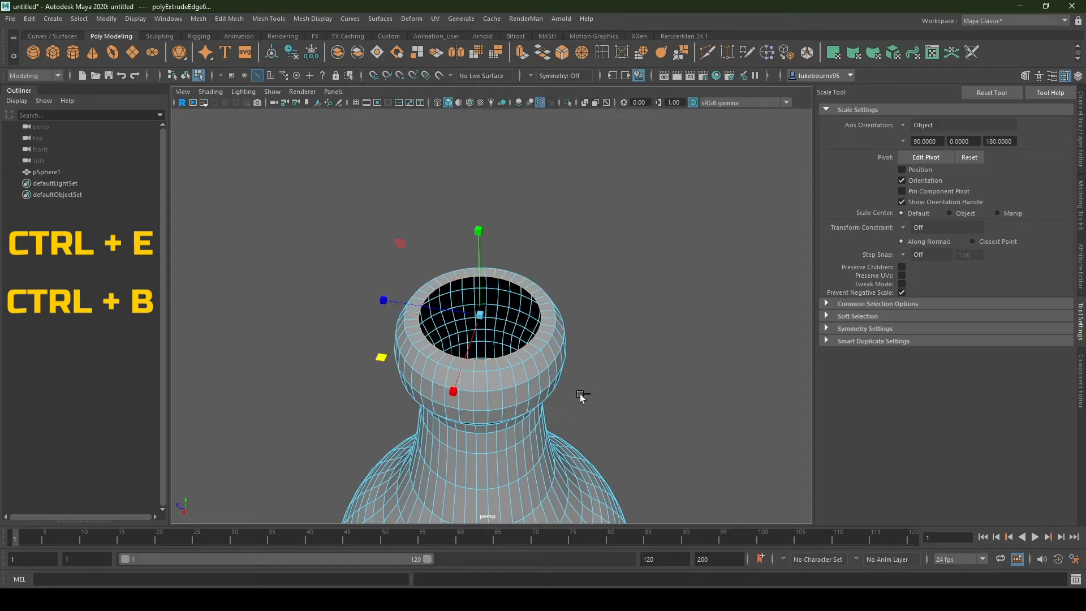
- Extrude the inner rim edges upward as the cork's side, and extrude them once more, merging them to the center to close the top
key("ctrl+e")
left_click_drag(501, 390, 556, 321, "alt")
key("w")
left_click_drag(510, 231, 657, 297)
key("ctrl+e")
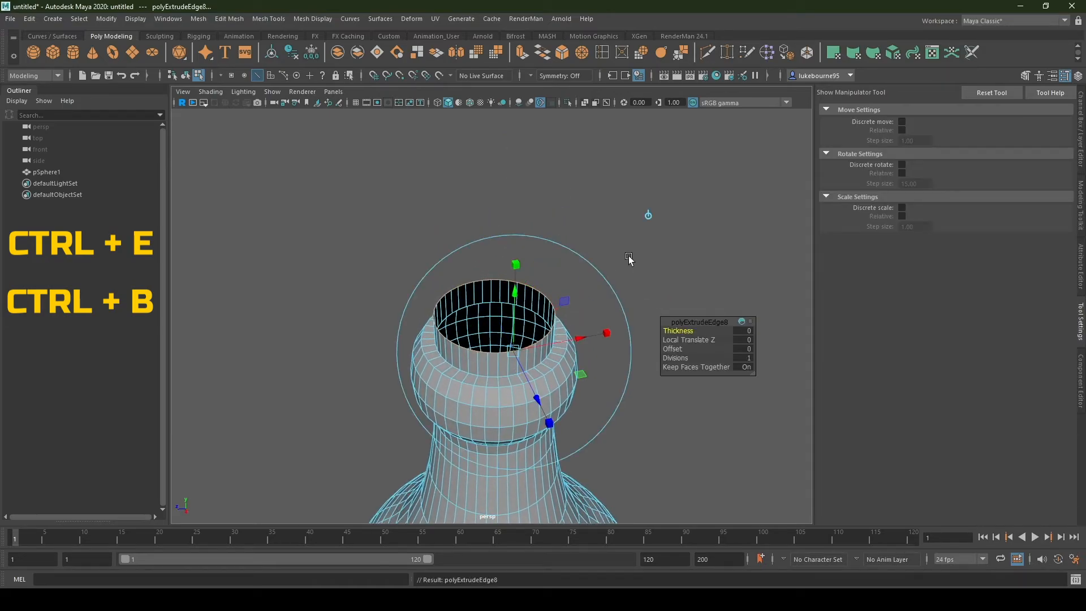
left_click(582, 56)
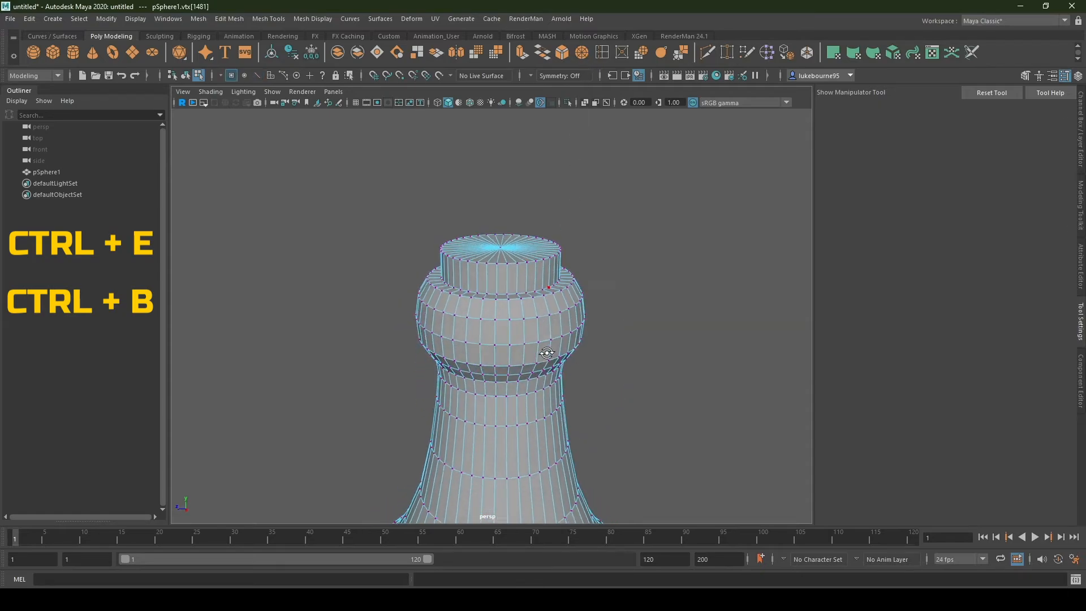
- Bevel the cork's outer top edge loop with a small fraction, return to object mode and review the whole bottle
left_click_drag(547, 353, 502, 274, "alt")
right_click_drag(502, 274, 500, 232)
double_click(493, 246)
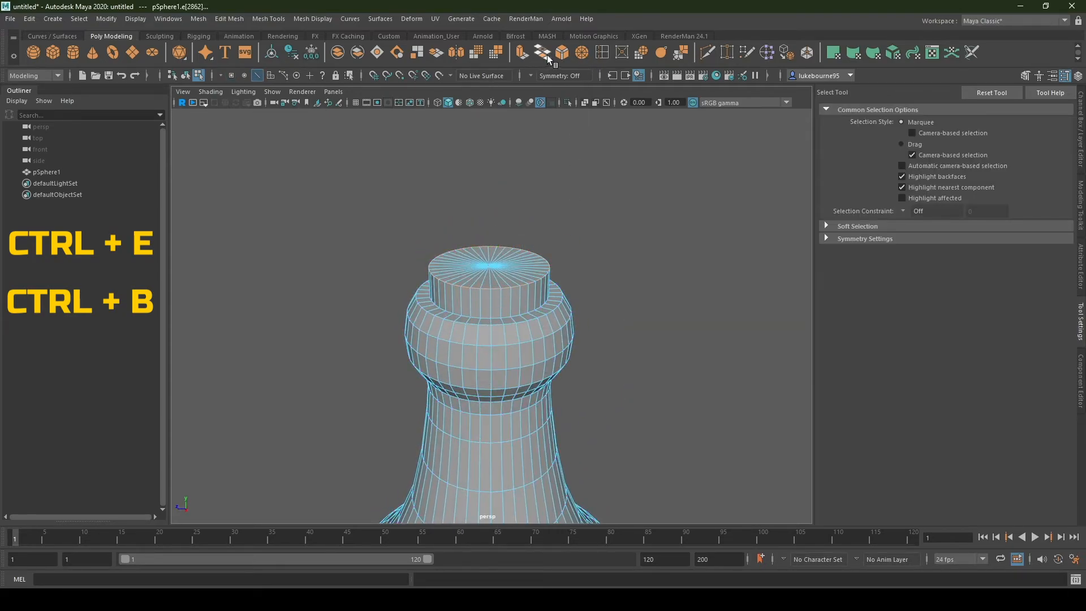
key("ctrl+b")
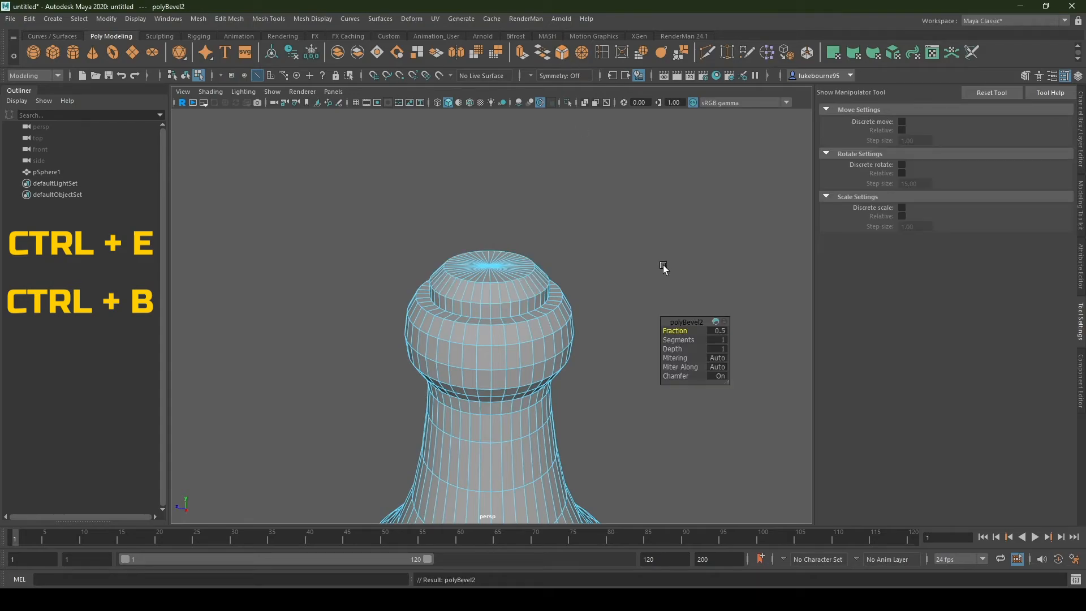
left_click(717, 331)
right_click_drag(487, 282, 575, 279)
scroll(576, 280, "down", 7)
left_click_drag(586, 393, 585, 364, "alt")
scroll(589, 380, "down", 4)
scroll(583, 361, "up", 3, "alt")
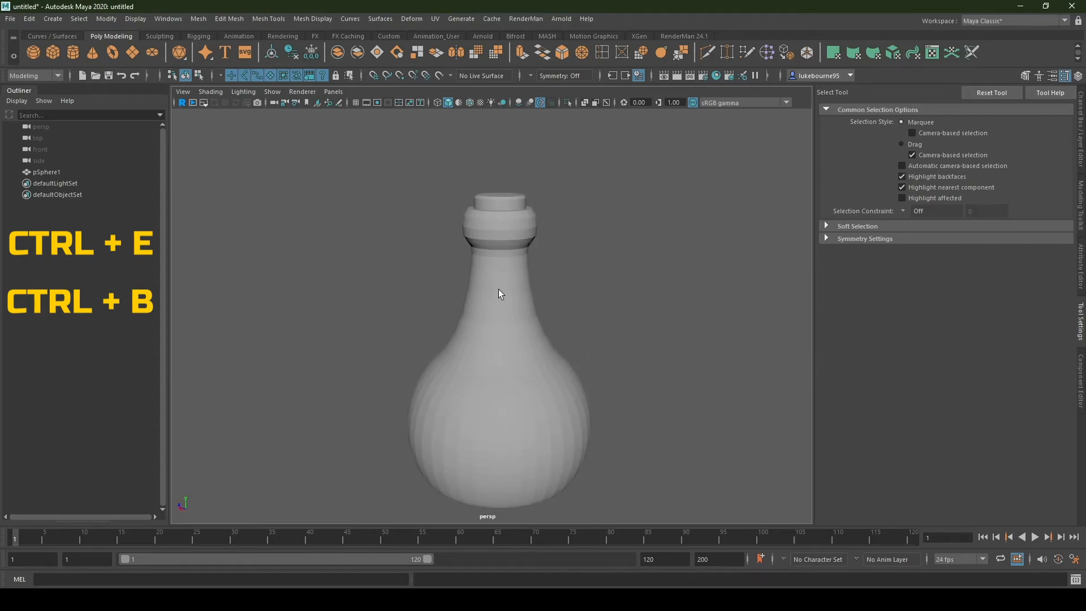
- Save the scene as a Maya ASCII file named potion_bottle_001 in the project's scenes folder
left_click(9, 19)
left_click(42, 77)
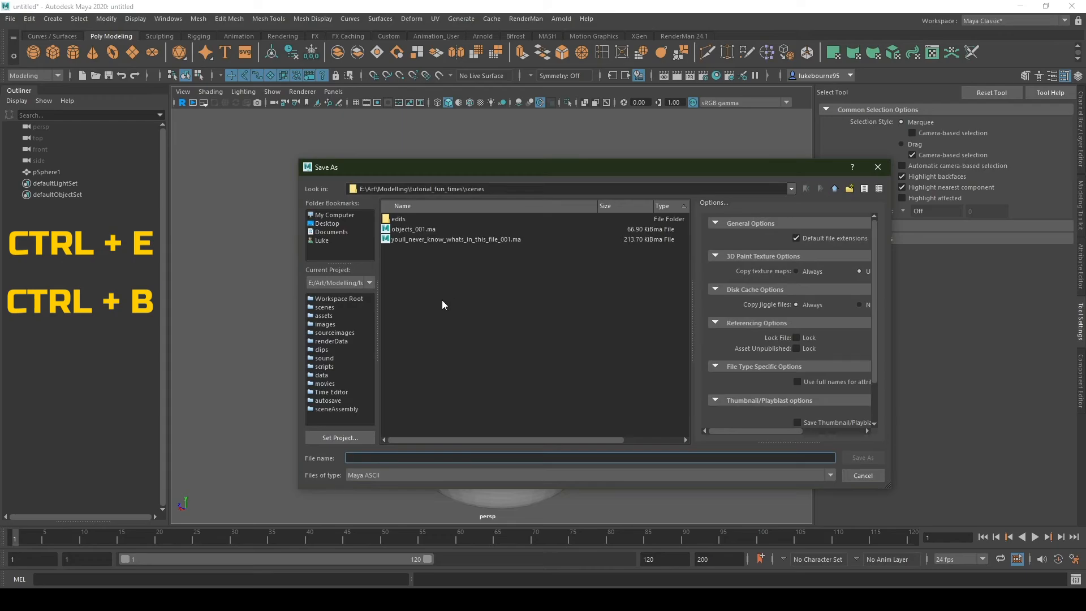
type("potion_bot")
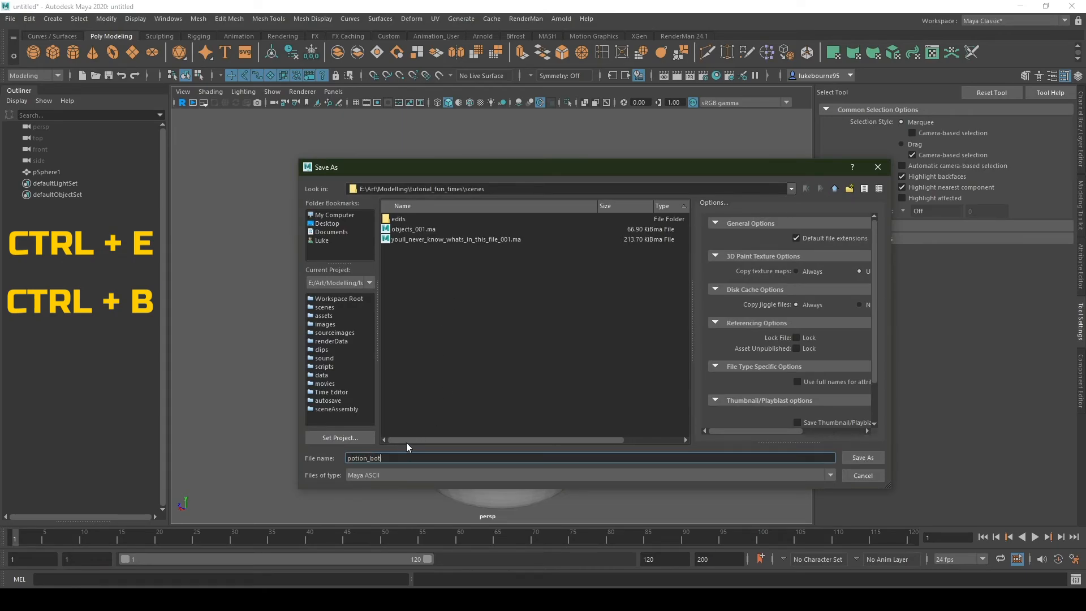
type("tle_001")
key("Return")
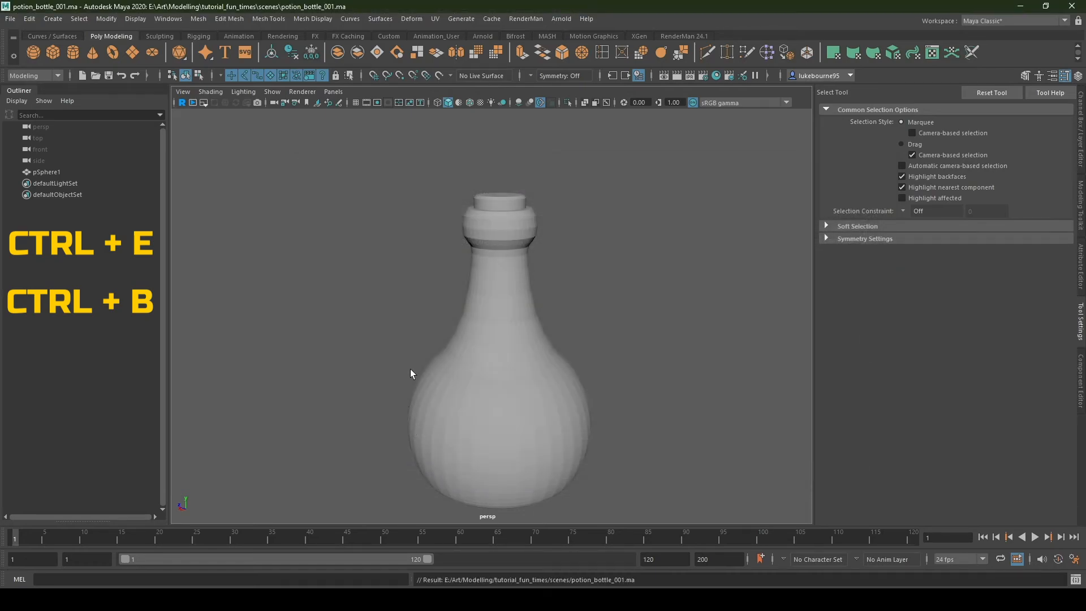
- Select the bottle mesh and start an Export Selection with OBJexport as the file type
left_click_drag(493, 296, 534, 366, "alt")
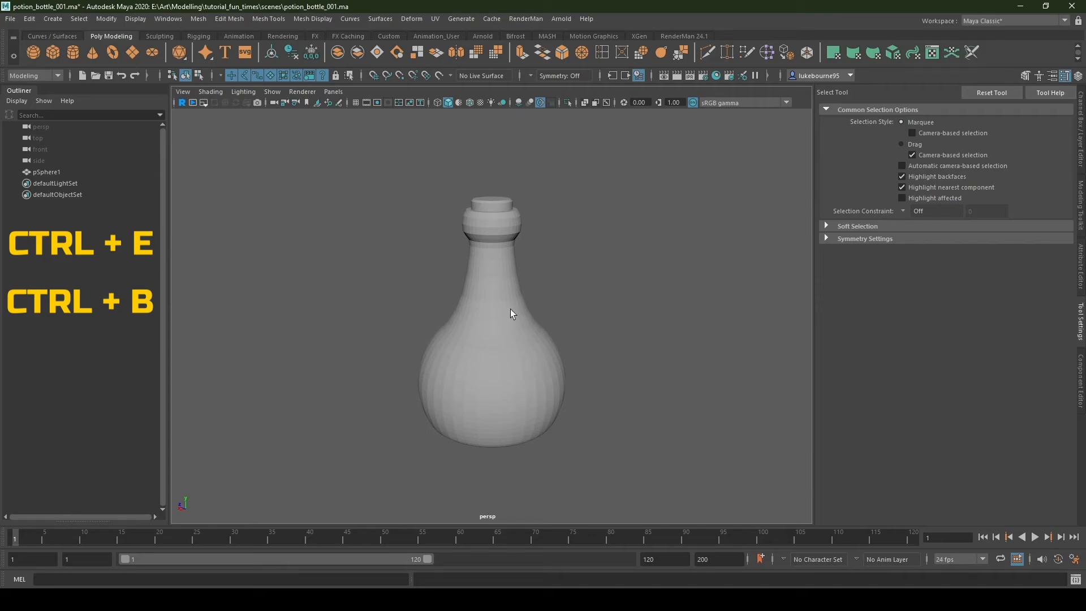
scroll(511, 309, "up", 2)
left_click(508, 247)
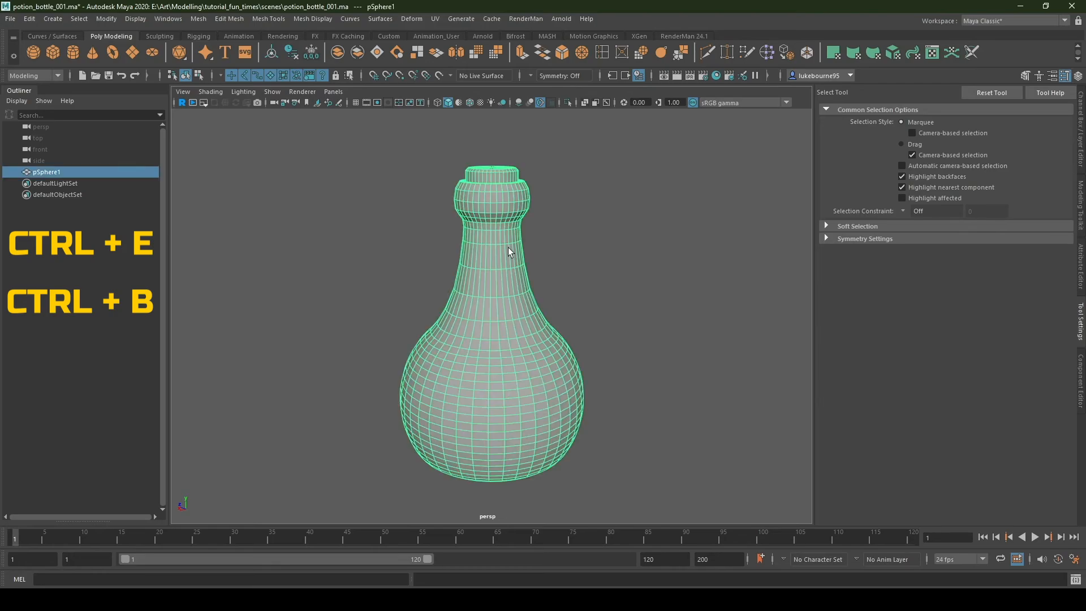
left_click(10, 19)
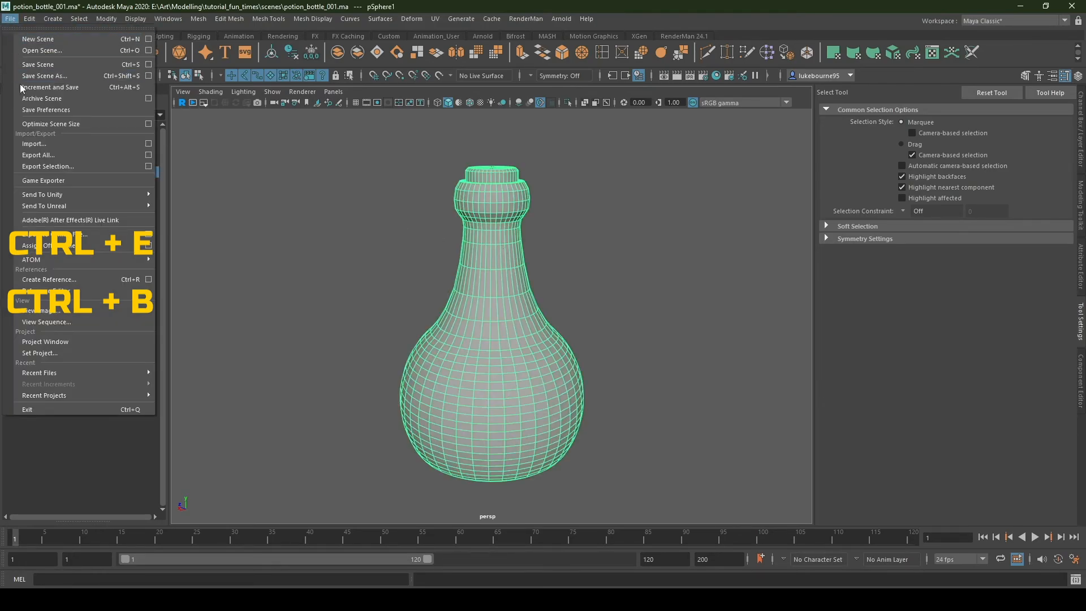
left_click(37, 166)
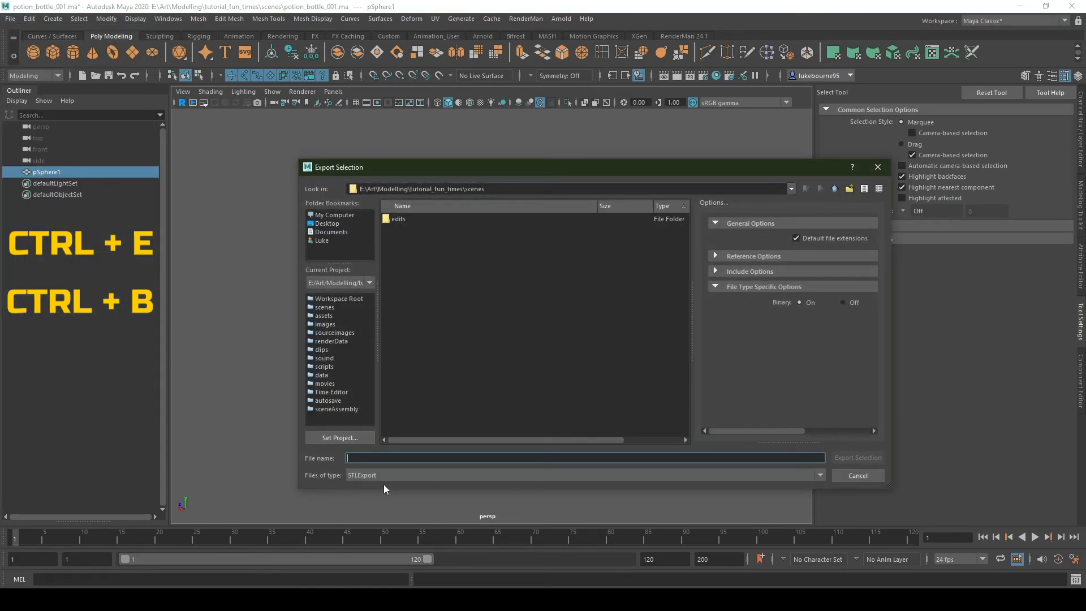
left_click(363, 477)
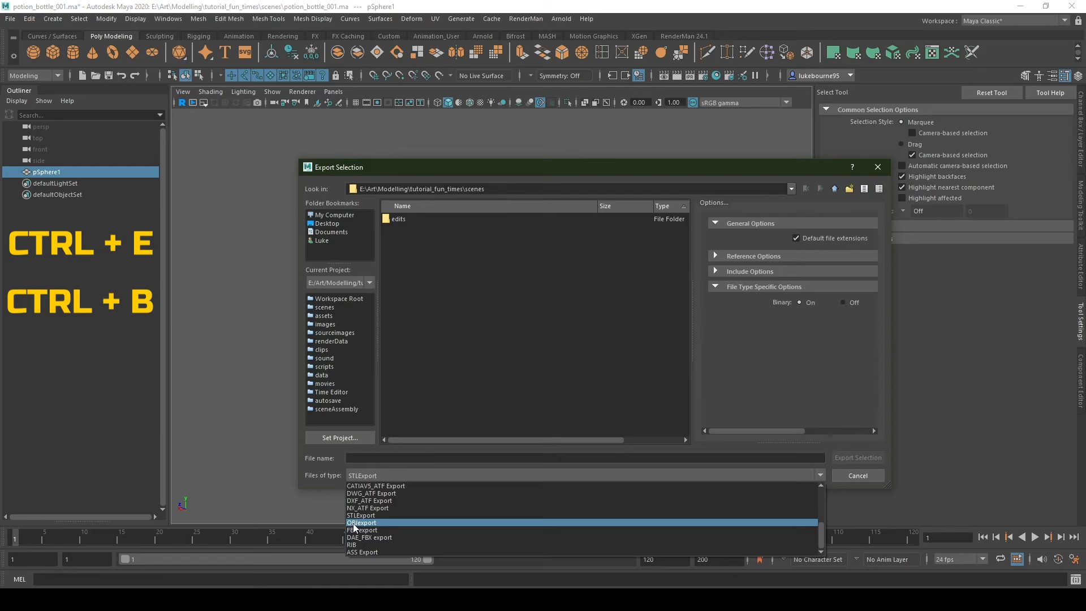
left_click(354, 522)
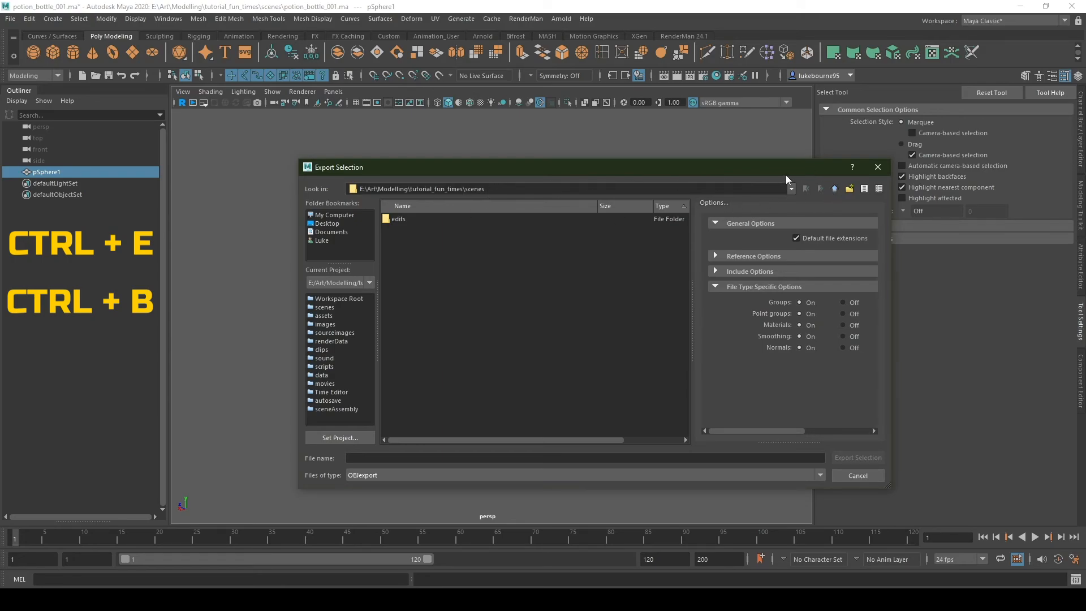
- Export the selected bottle into the project's assets folder under the file name potion_bottle_1
left_click(835, 188)
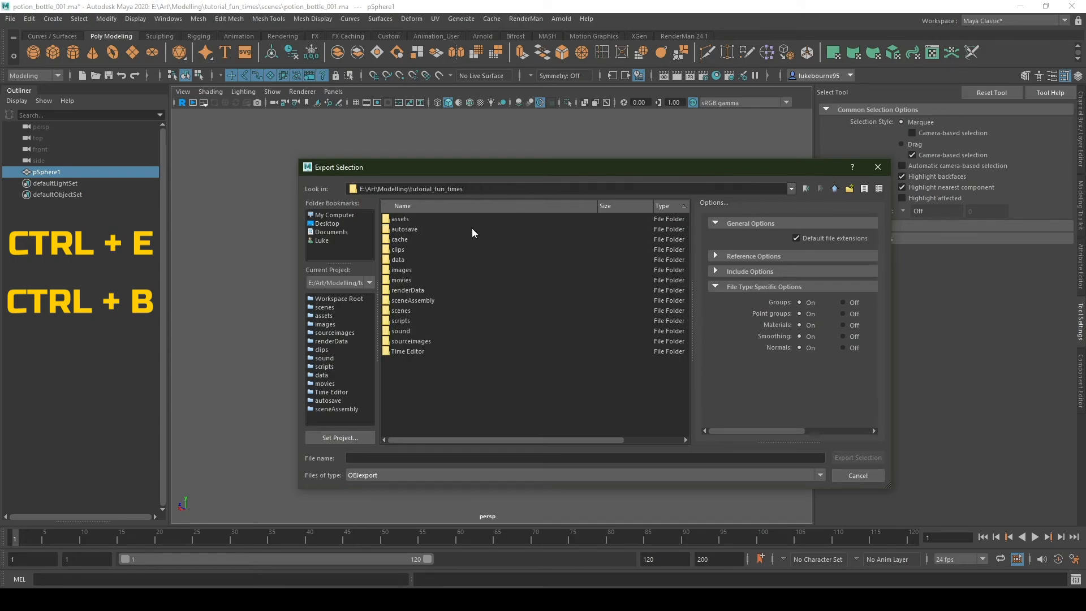
double_click(402, 219)
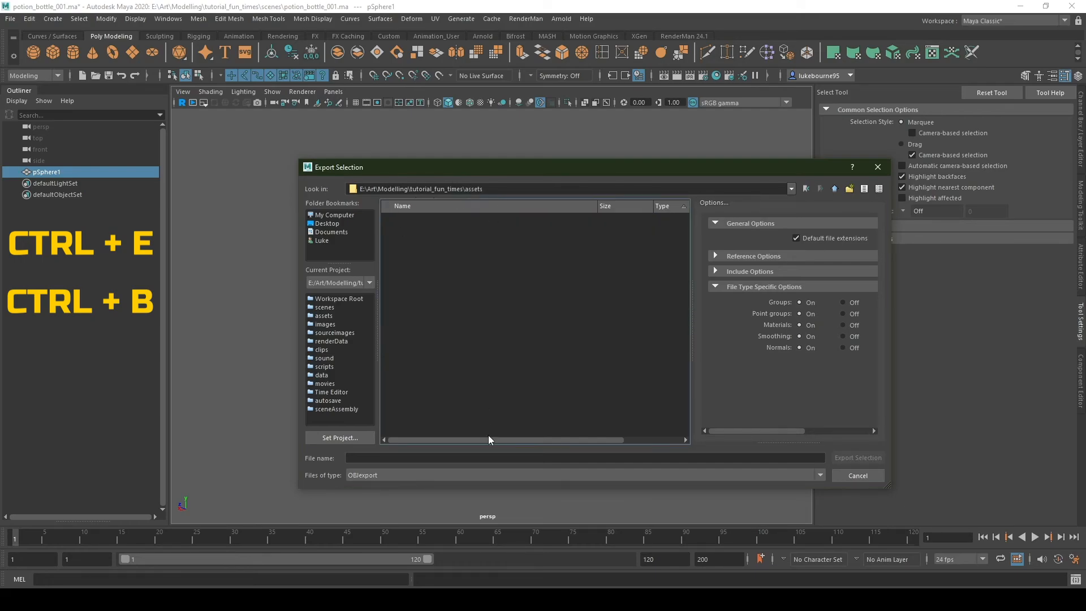
left_click(443, 456)
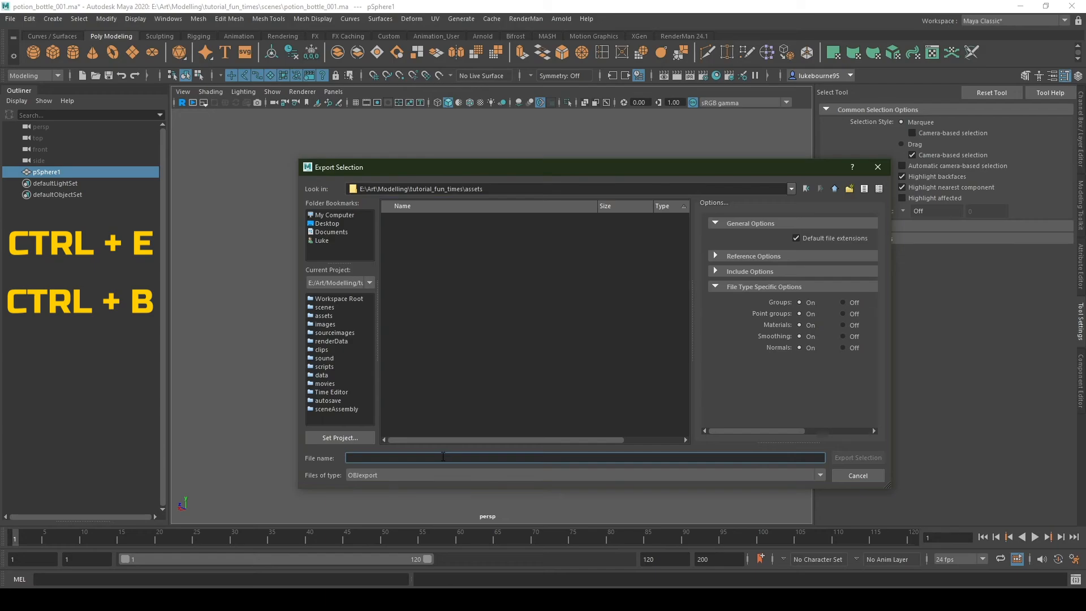
type("poti")
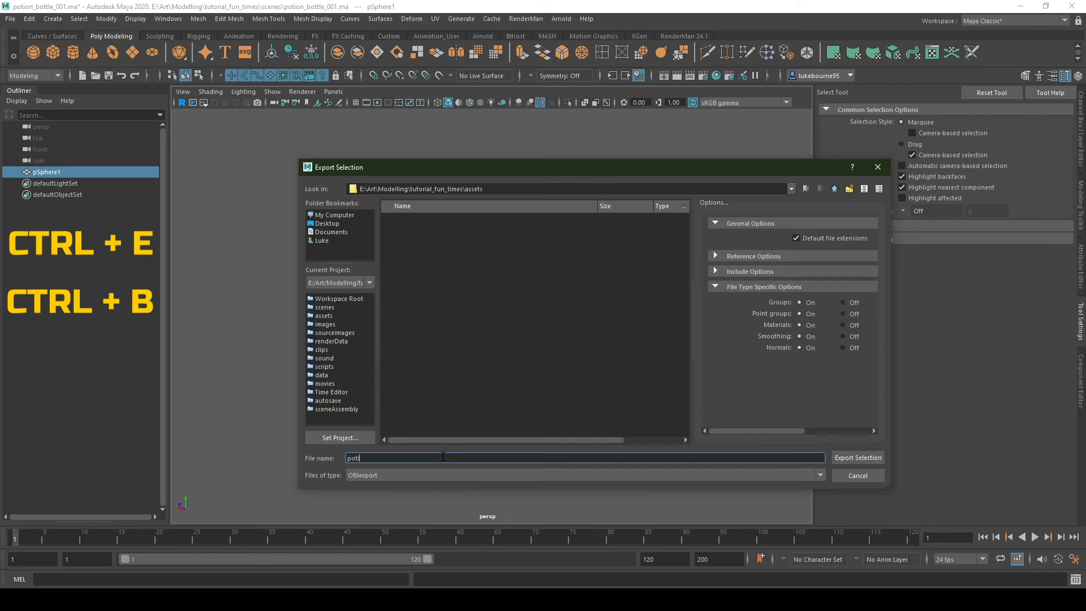
type("on_bottle_1")
left_click(857, 458)
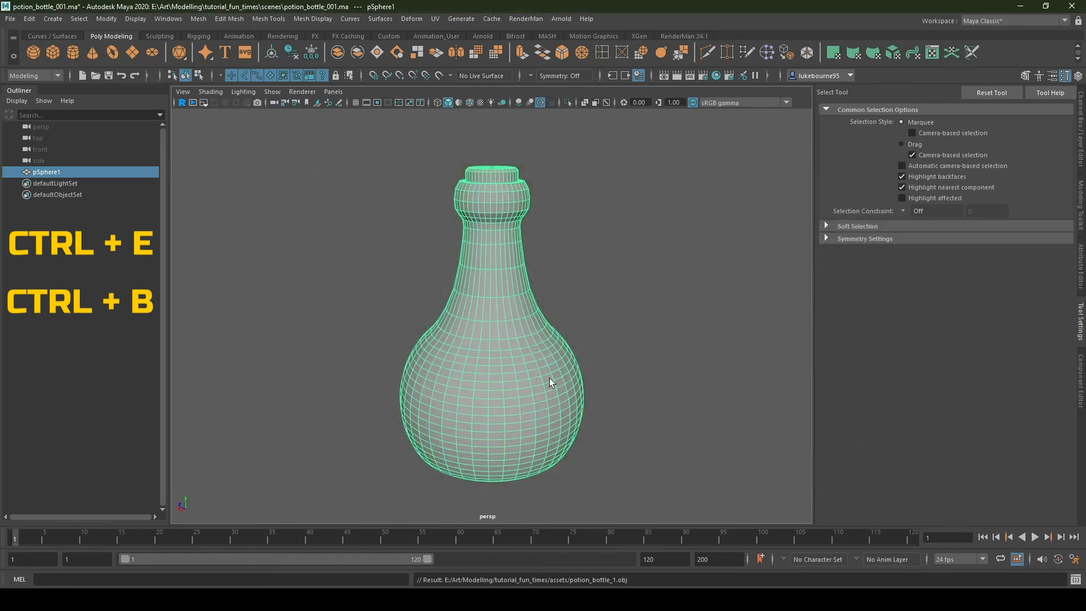
- Deselect the bottle and examine its overall shape from several angles and distances
left_click_drag(555, 310, 555, 320, "alt")
middle_click_drag(555, 320, 549, 302, "alt")
left_click_drag(555, 311, 558, 309, "alt")
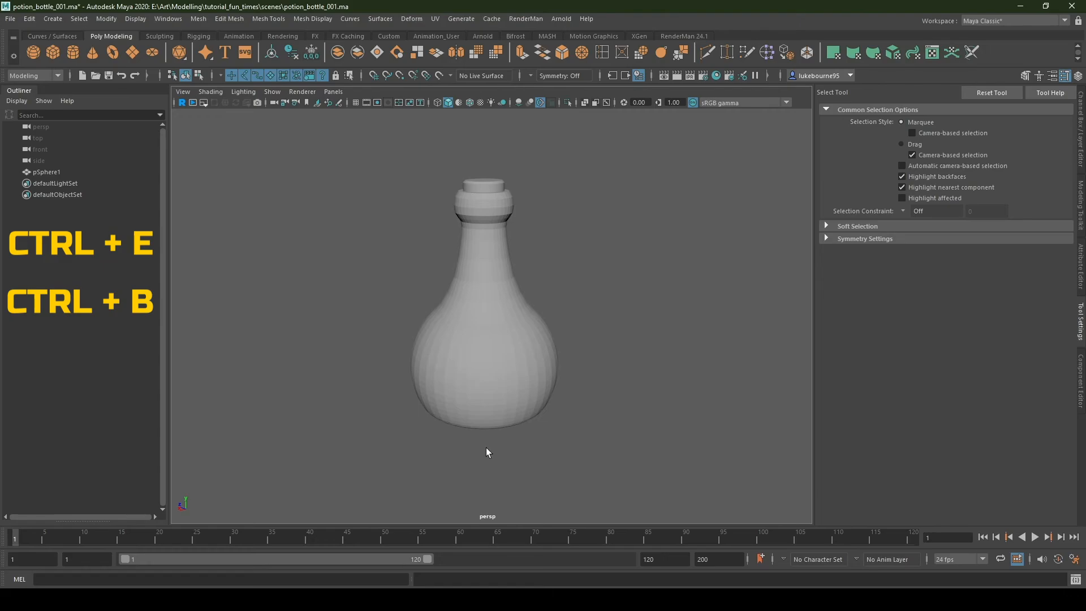
left_click_drag(572, 274, 508, 318, "alt")
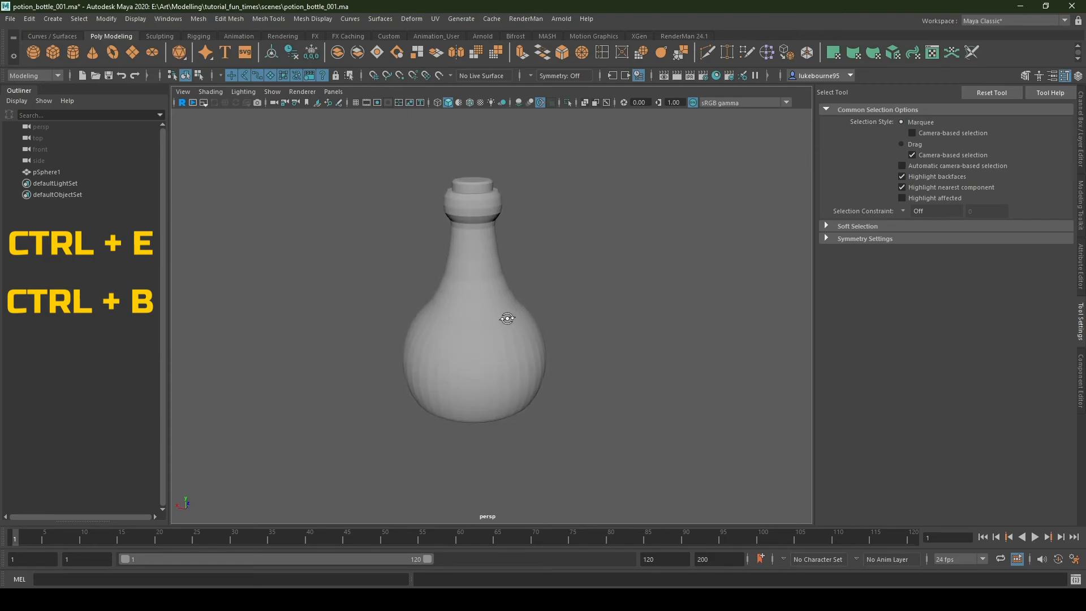
middle_click_drag(512, 316, 534, 342, "alt")
right_click_drag(534, 341, 567, 367, "alt")
mouse_move(610, 422)
left_mouse_down("alt")
mouse_move(604, 402)
mouse_move(594, 432)
left_mouse_up("alt")
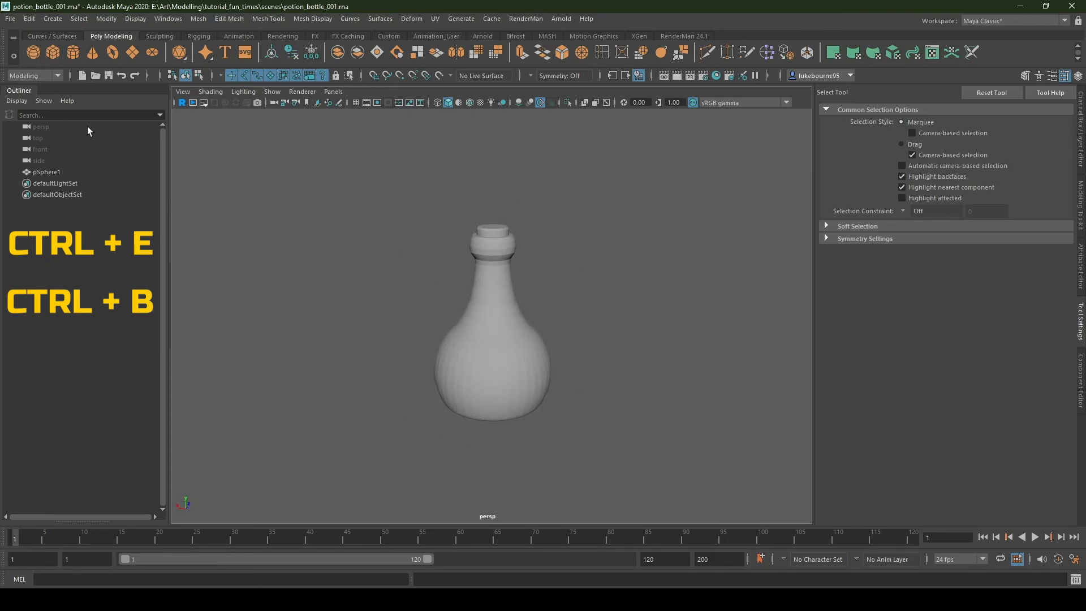
scroll(588, 430, "up", 4)
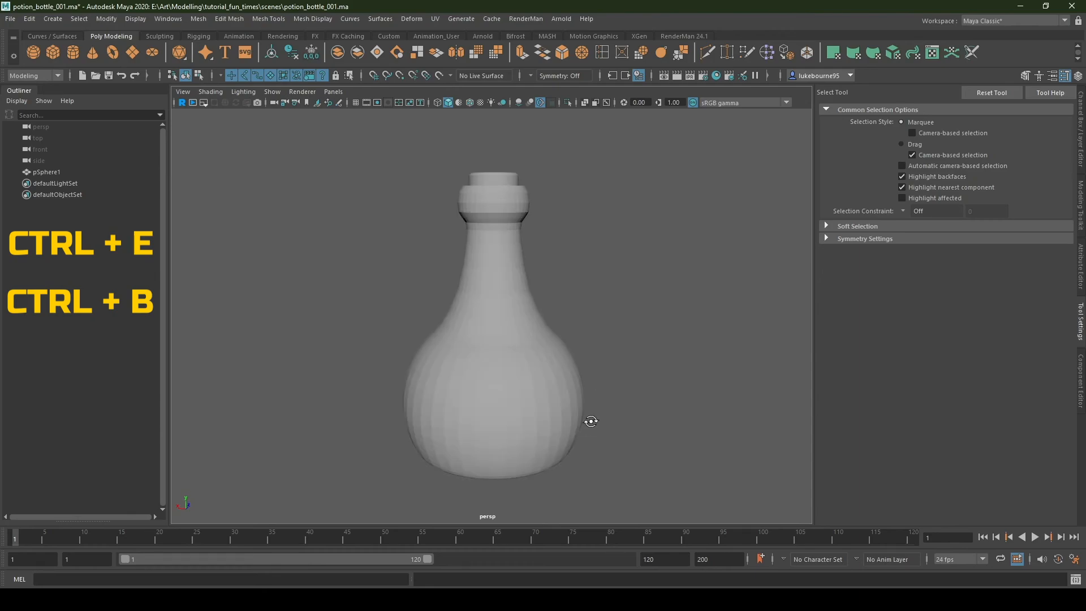
mouse_move(589, 422)
left_mouse_down("alt")
mouse_move(589, 390)
mouse_move(589, 439)
left_mouse_up("alt")
scroll(613, 432, "down", 3)
scroll(650, 428, "up", 2)
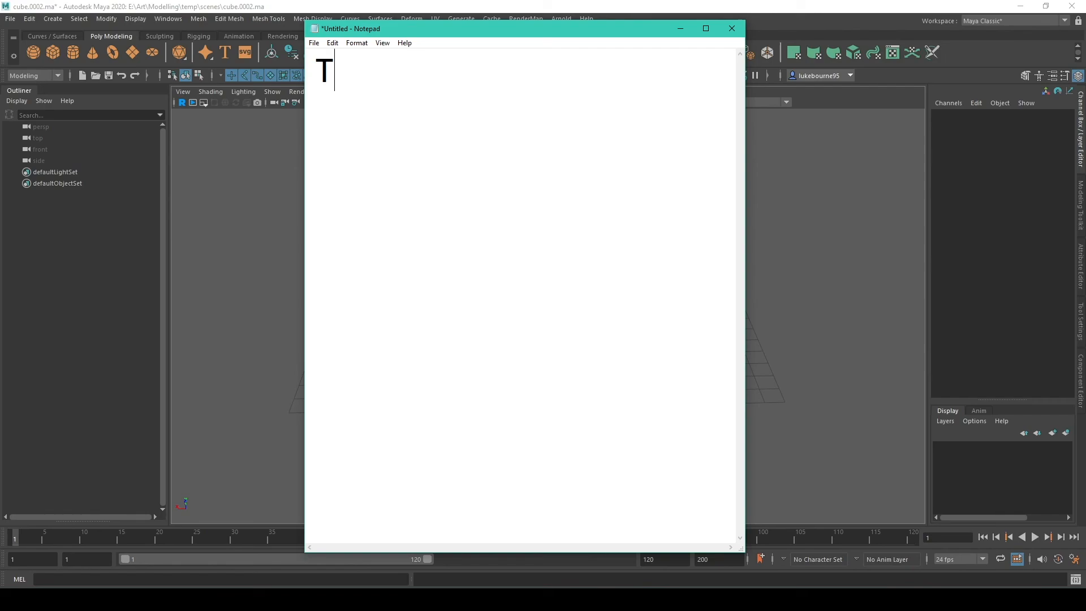
- In Notepad, write "Thankyou for watching my super sicc tutorial on maya." spread over three lines
type("hankyou w")
key("BackSpace")
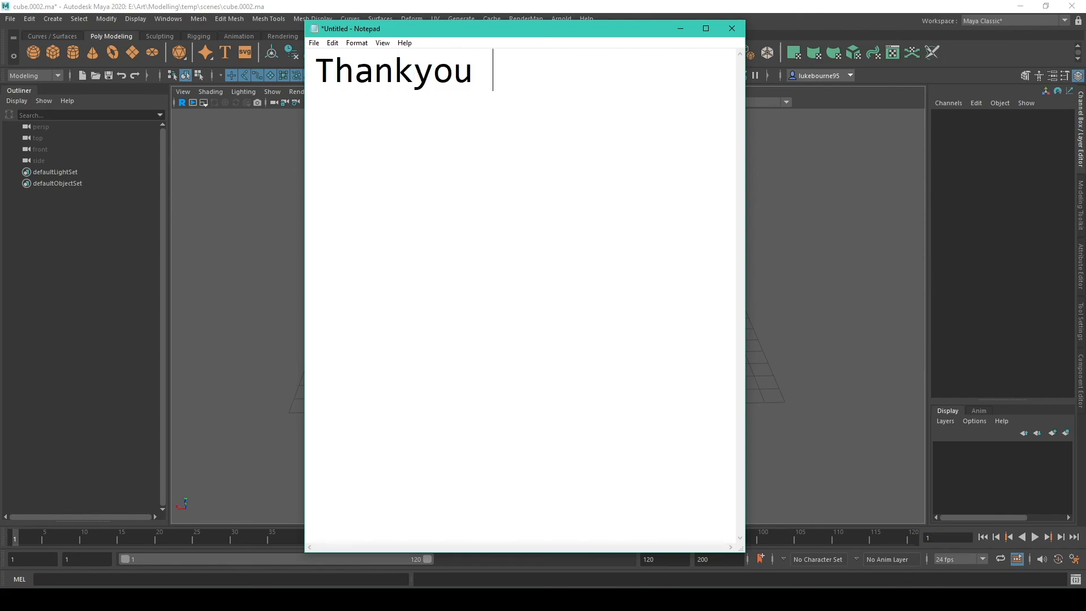
type("for watching")
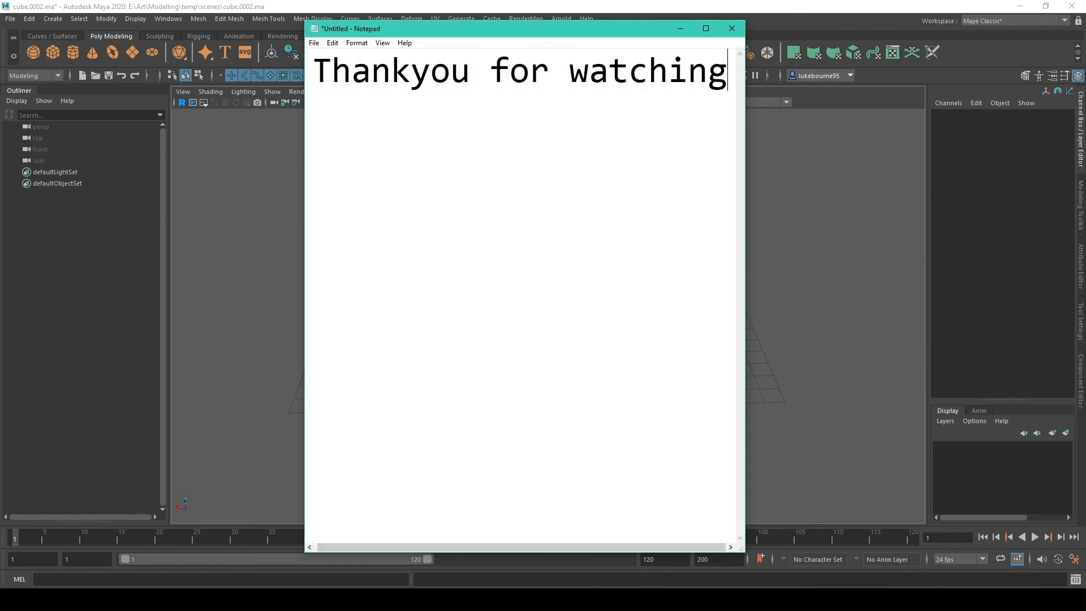
key("Return")
type("my su")
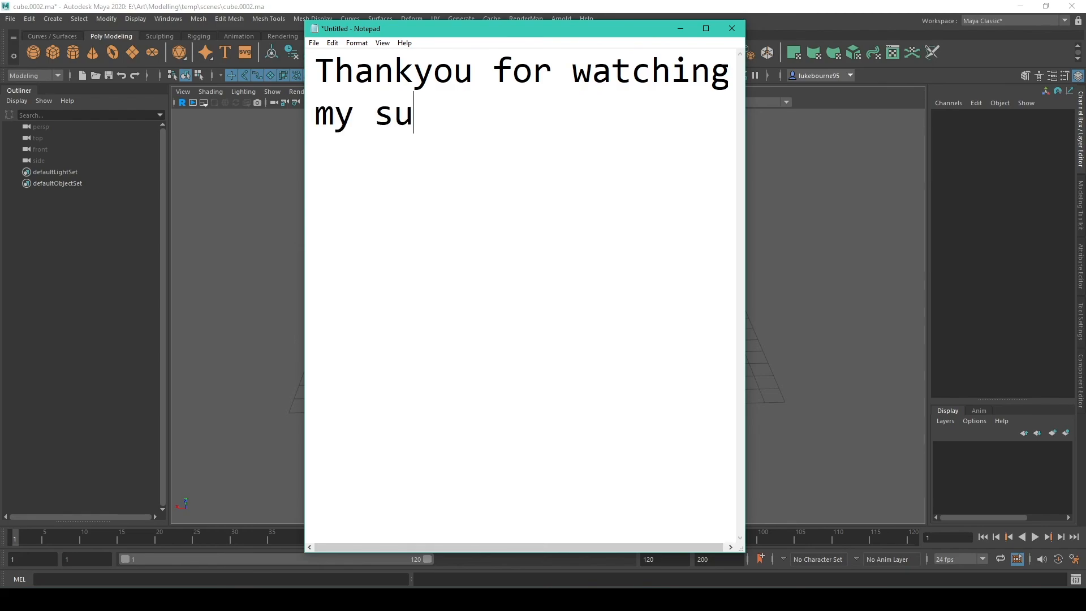
type("per sick")
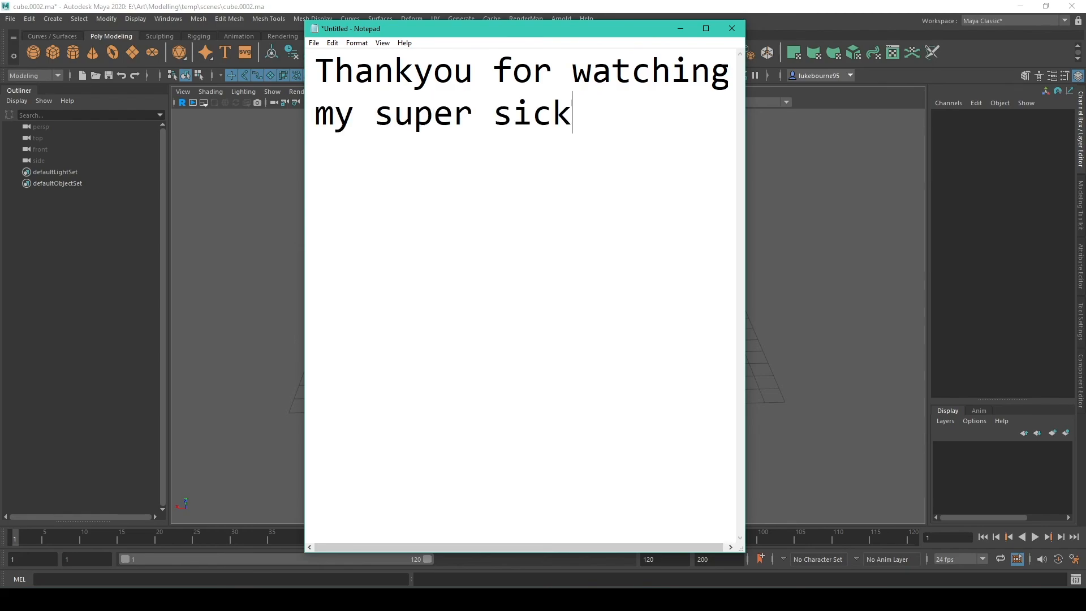
key("BackSpace")
type("c tut")
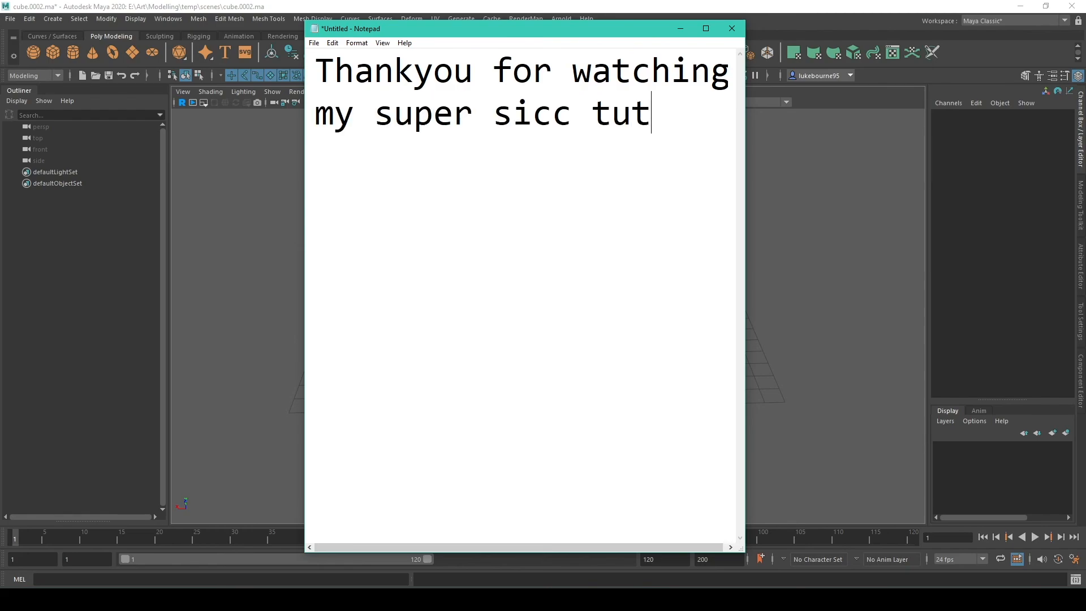
type("orial")
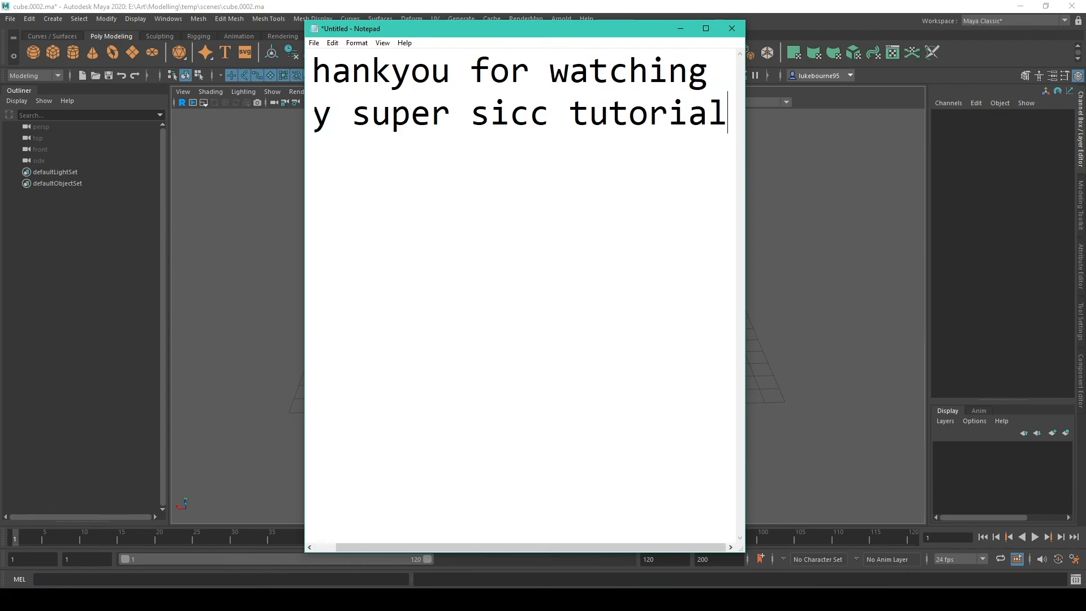
key("Return")
type("on ma")
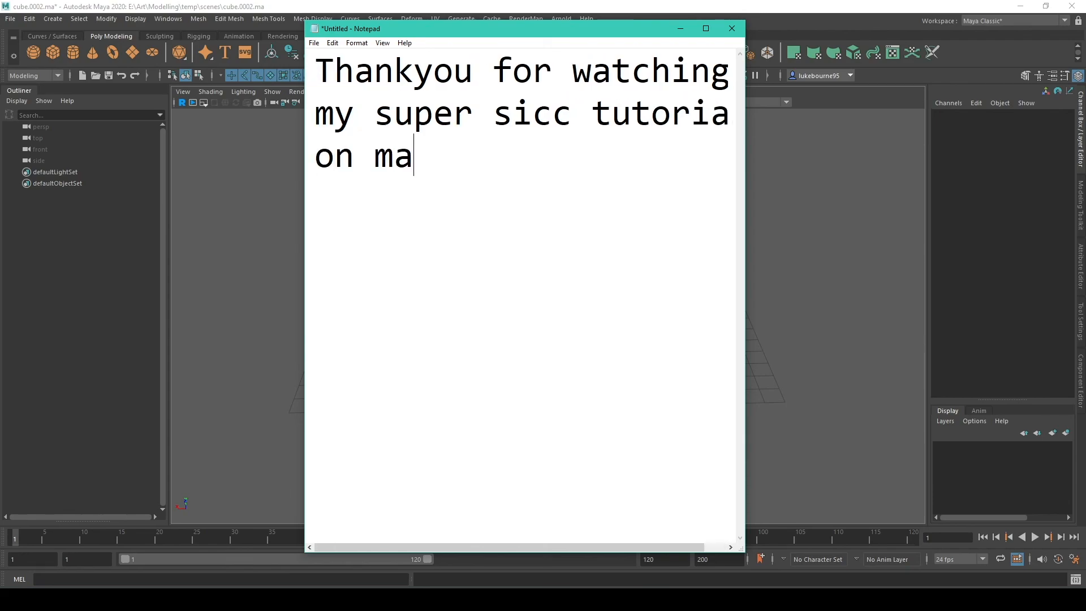
type("ya.")
- Add the text "plz lik and subscrib" below the message, separated by a blank line
key("Return")
key("Return")
type("plz ")
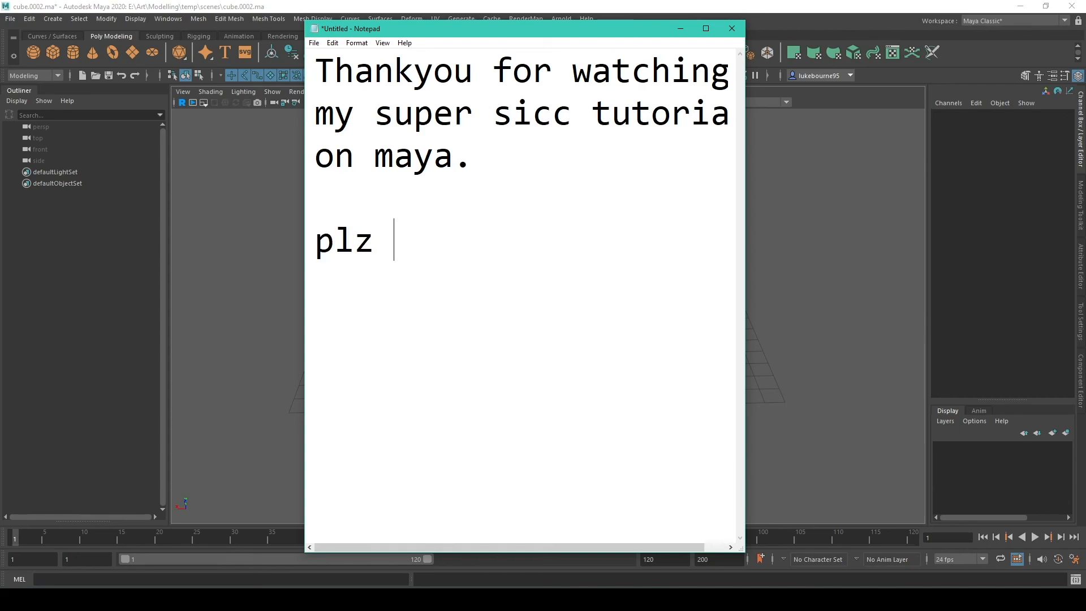
type("lik and subscribn")
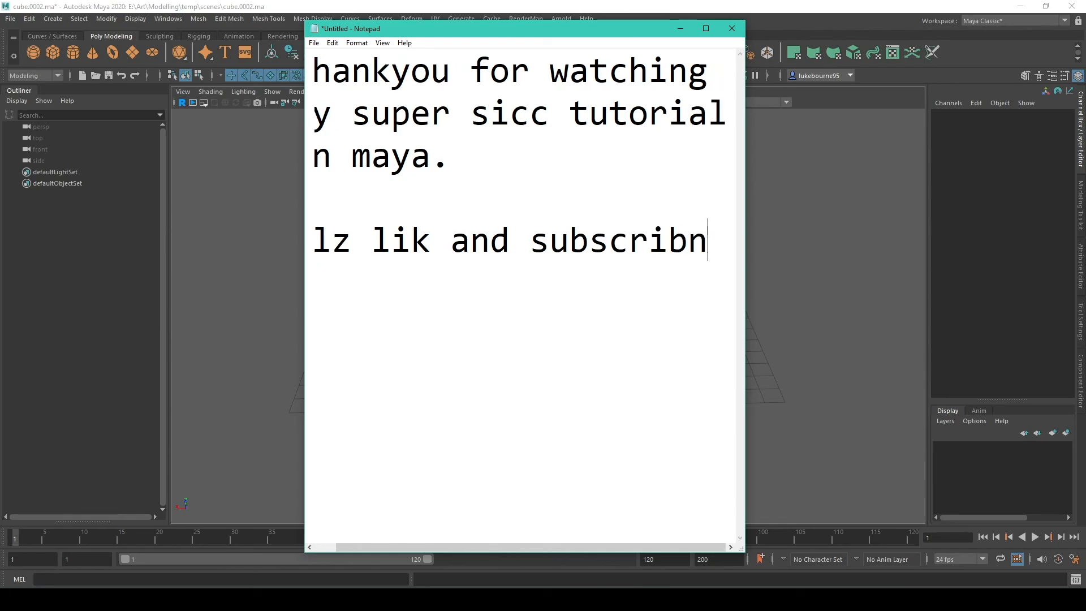
key("BackSpace")
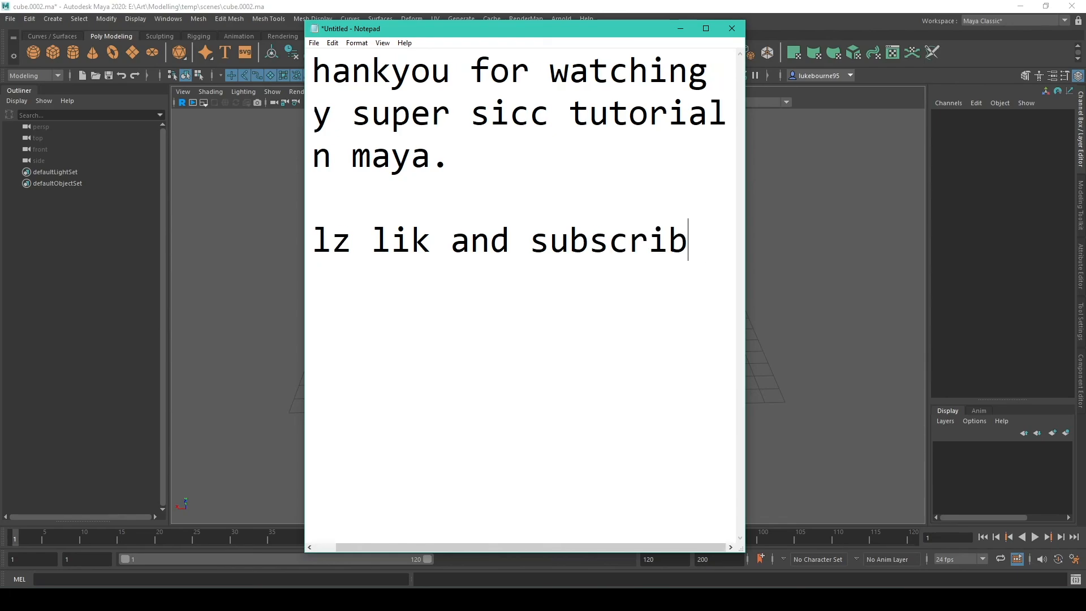